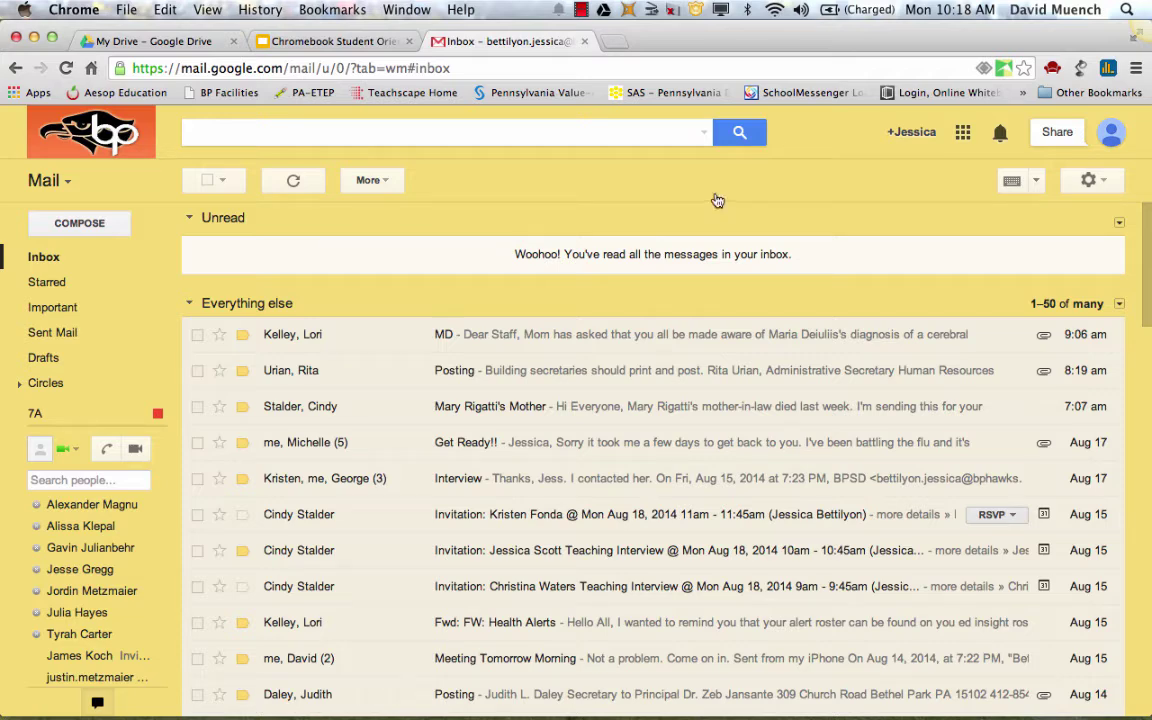
Review the 'Learn to organize your Inbox' slide (slide 4) in the Slides deck, then return to Gmail
click(365, 45)
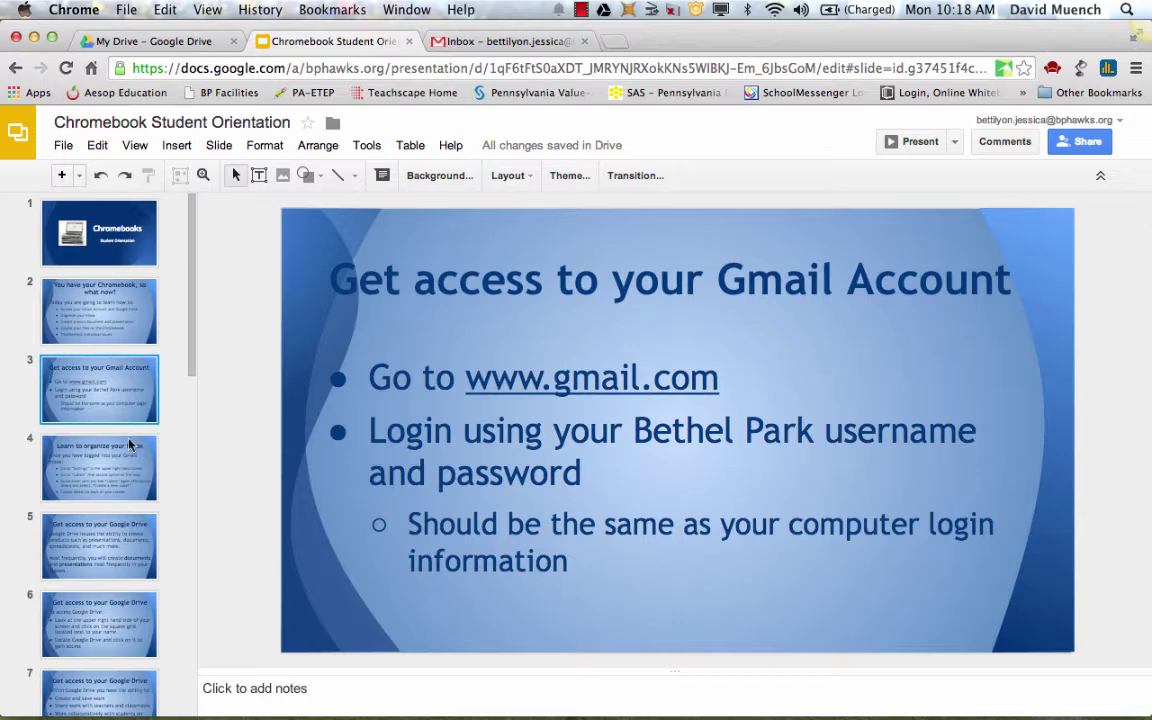
click(102, 468)
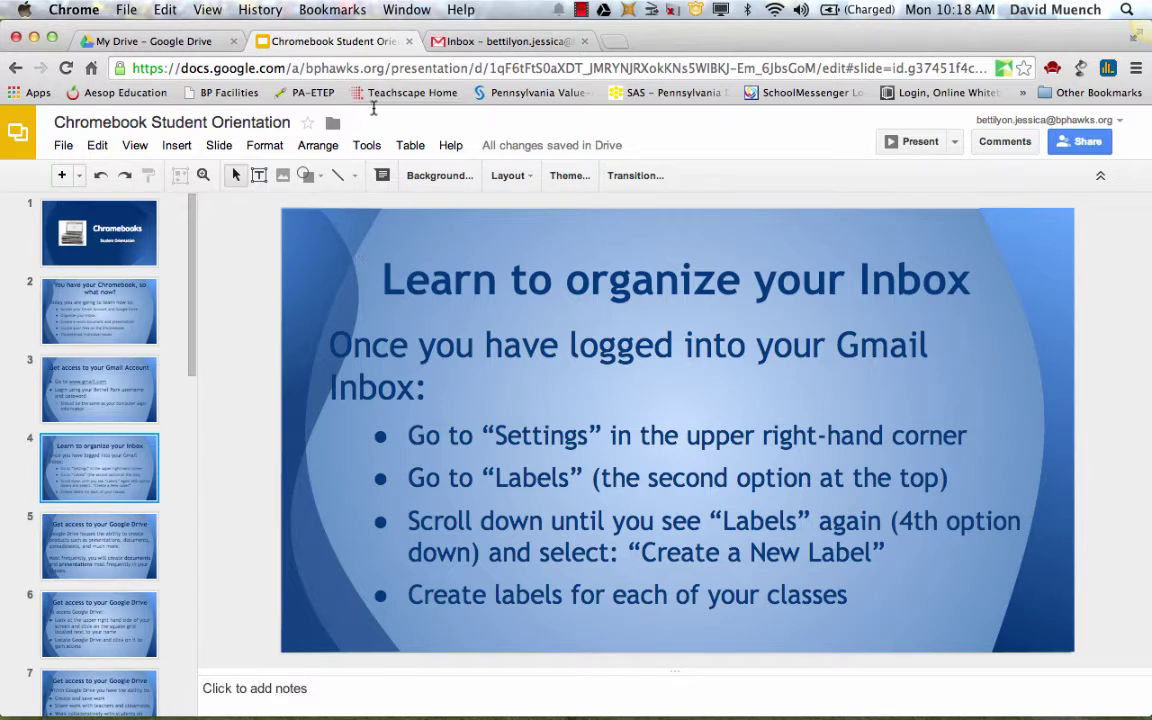
click(456, 41)
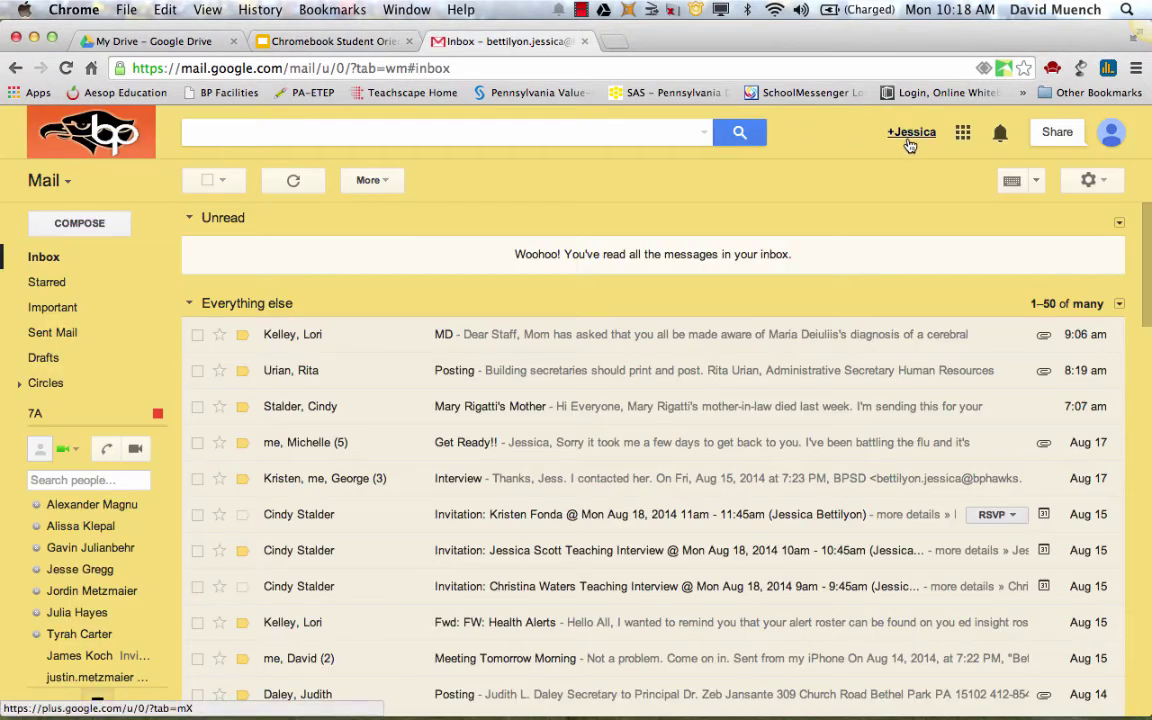
Open Gmail's full Settings page from the gear menu
click(1107, 190)
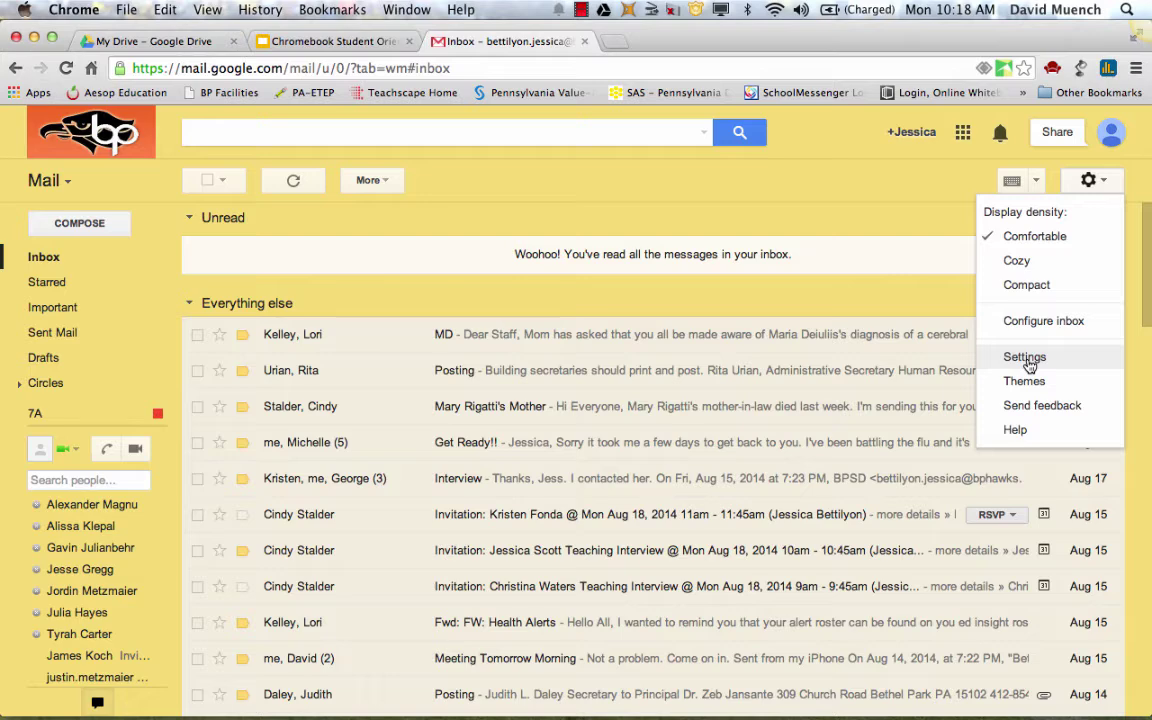
click(1024, 357)
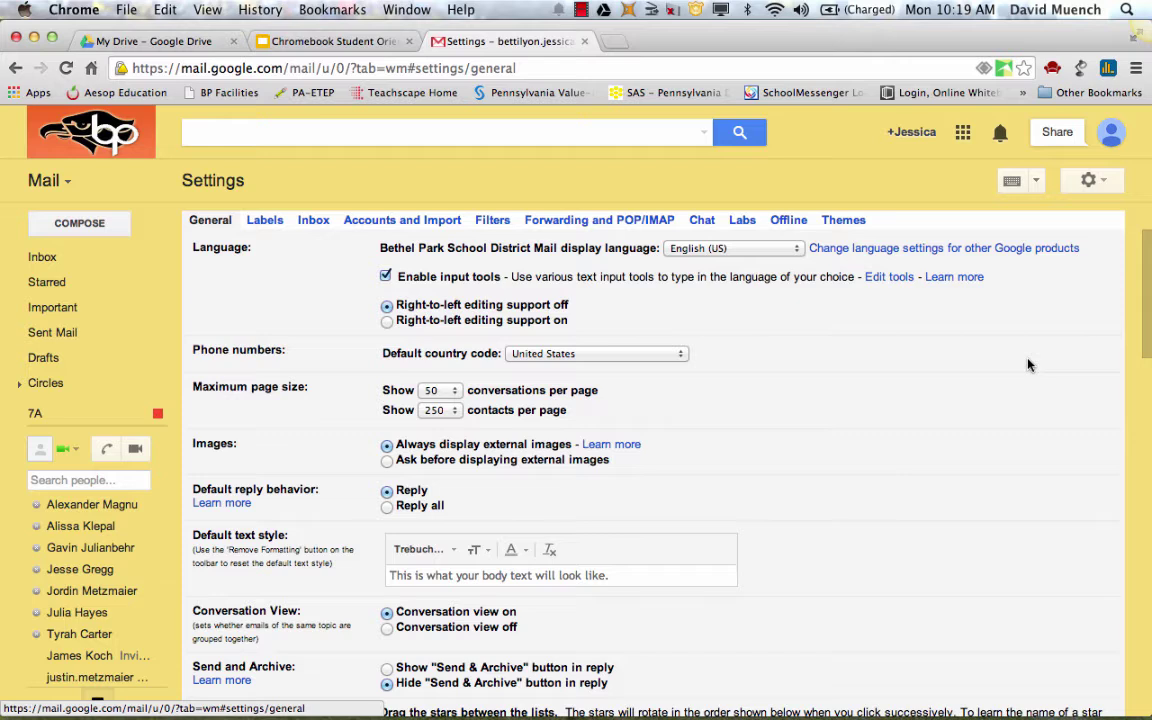
Show the Labels settings and bring the user labels list (7A, Announcements, Notes) into view
click(266, 221)
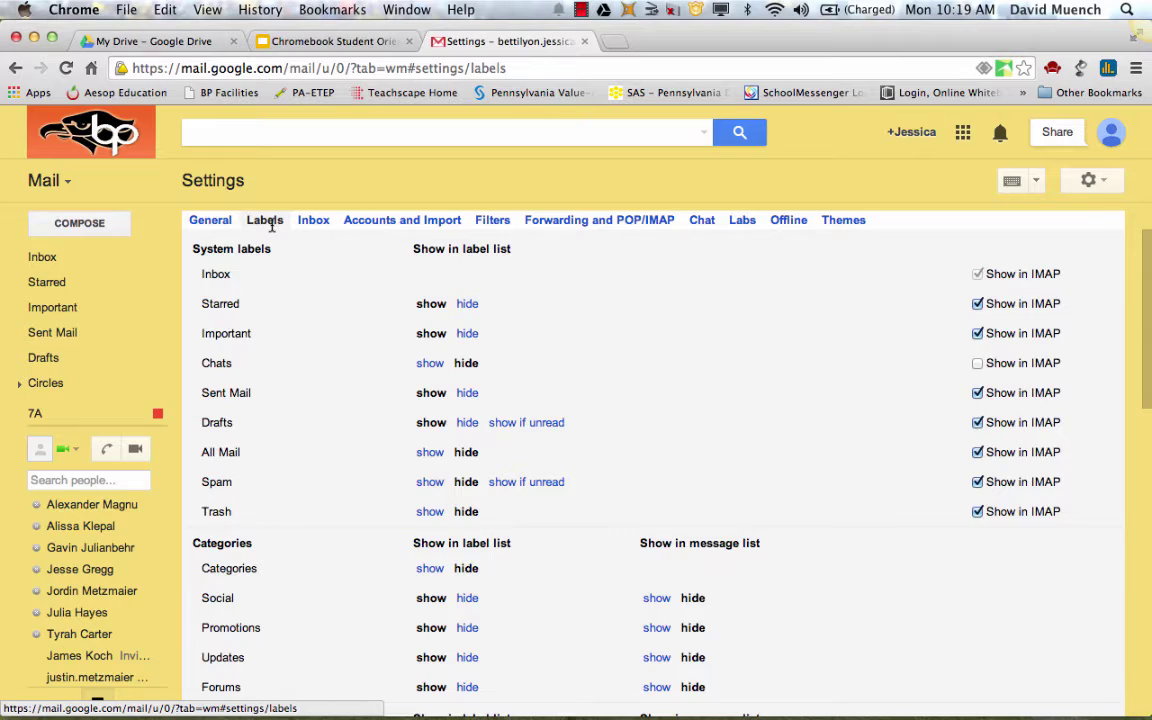
scroll(307, 391, down, 10)
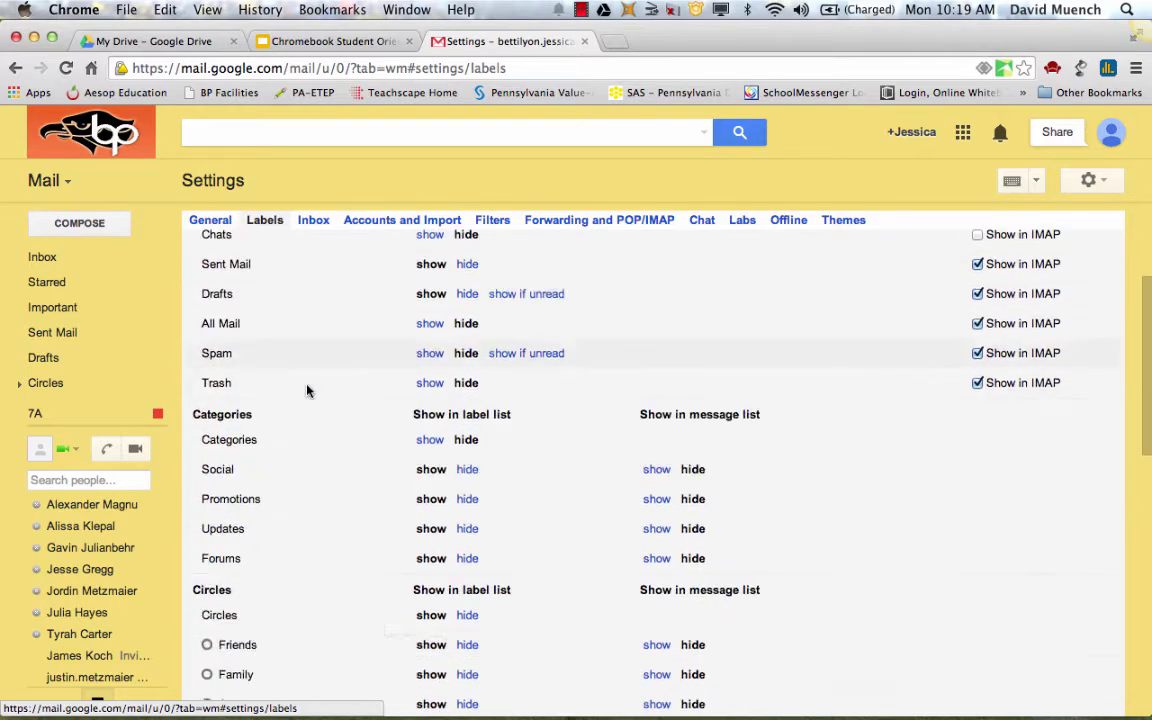
scroll(307, 391, down, 3)
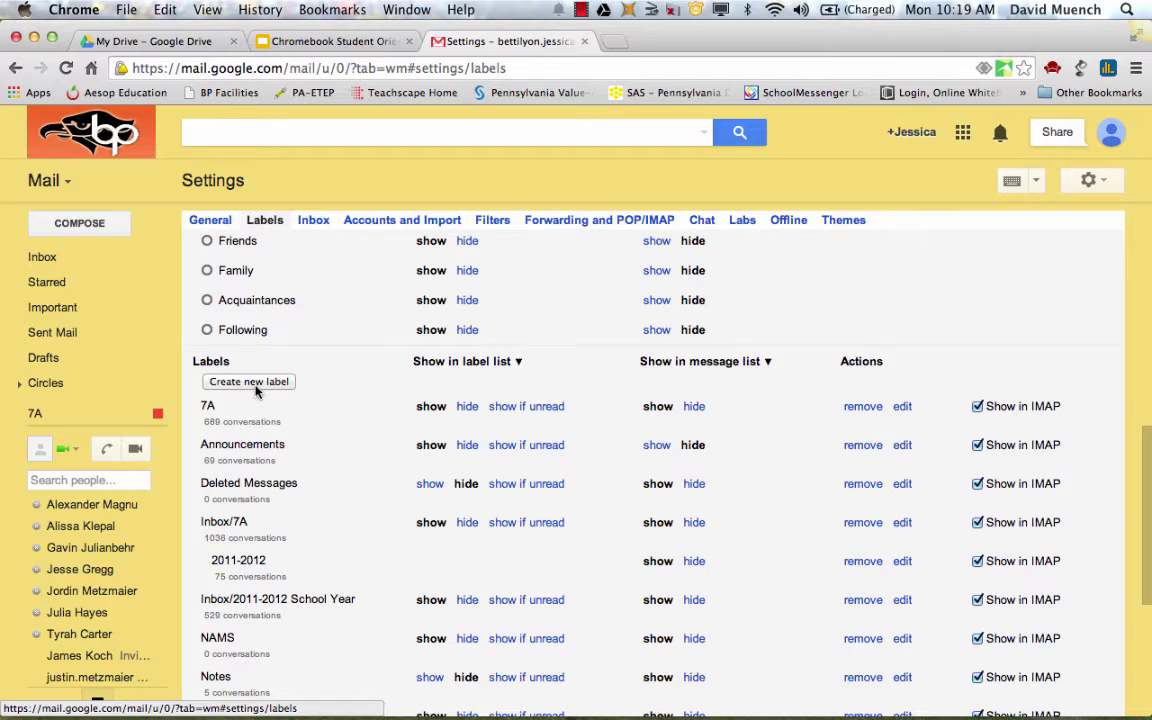
Create a new Gmail label named 'Reading'
click(252, 383)
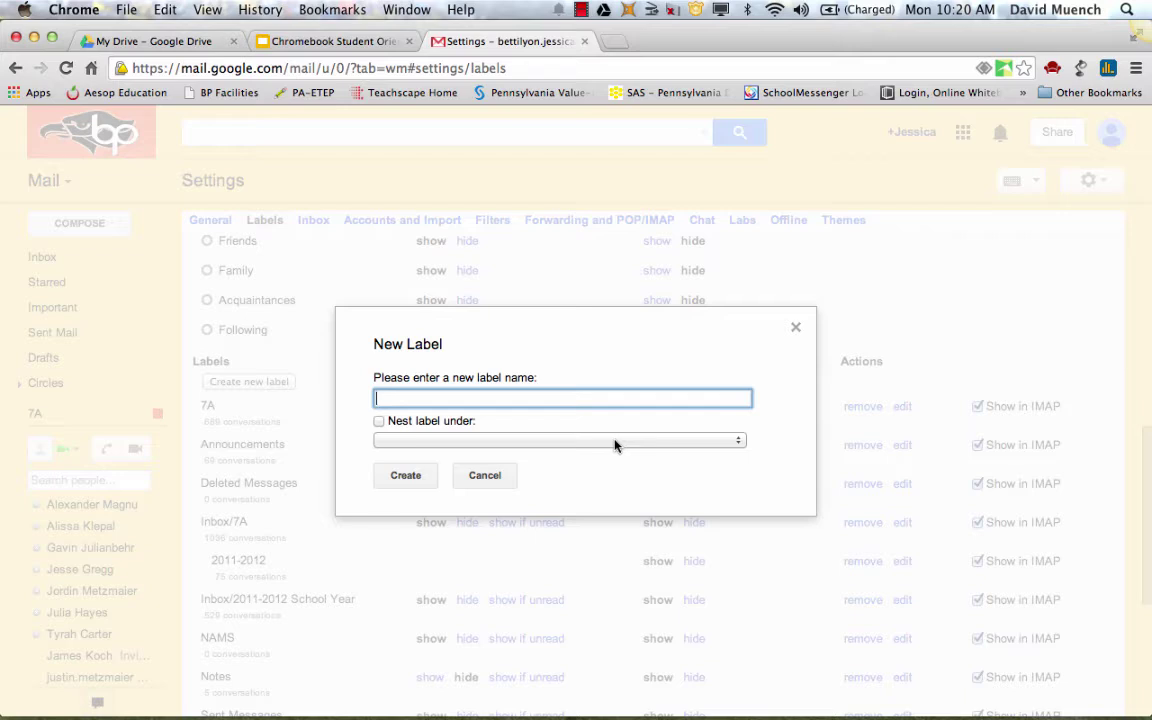
text(Reading)
click(408, 477)
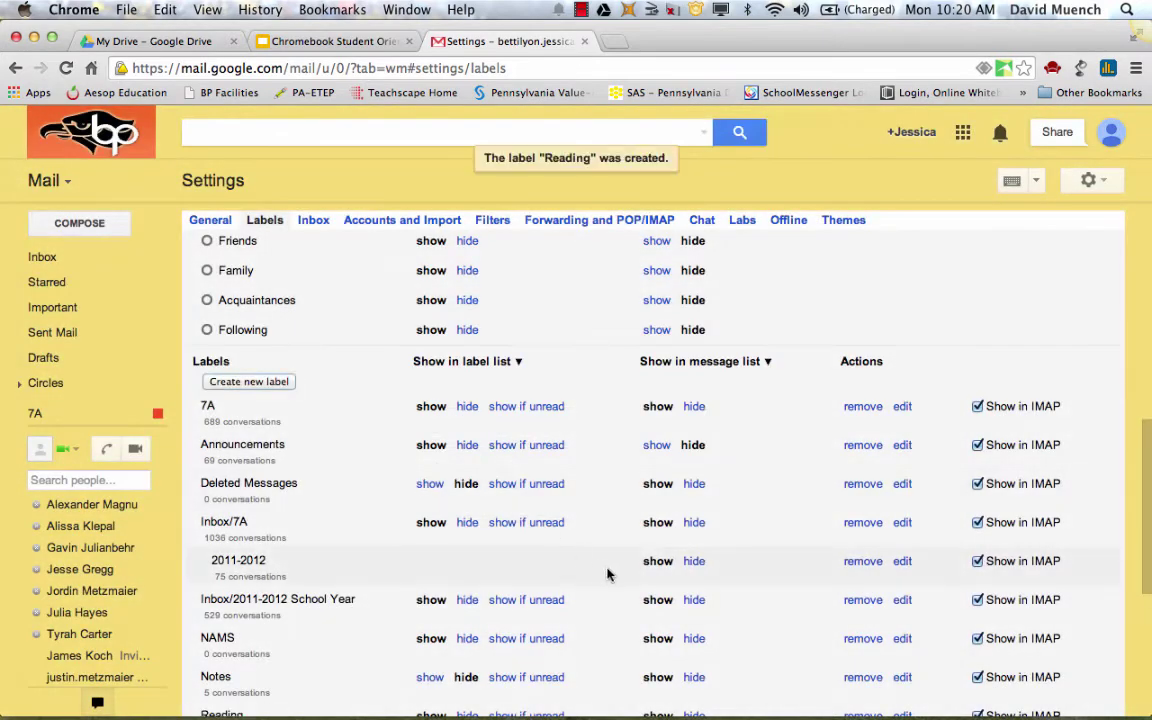
scroll(390, 565, down, 5)
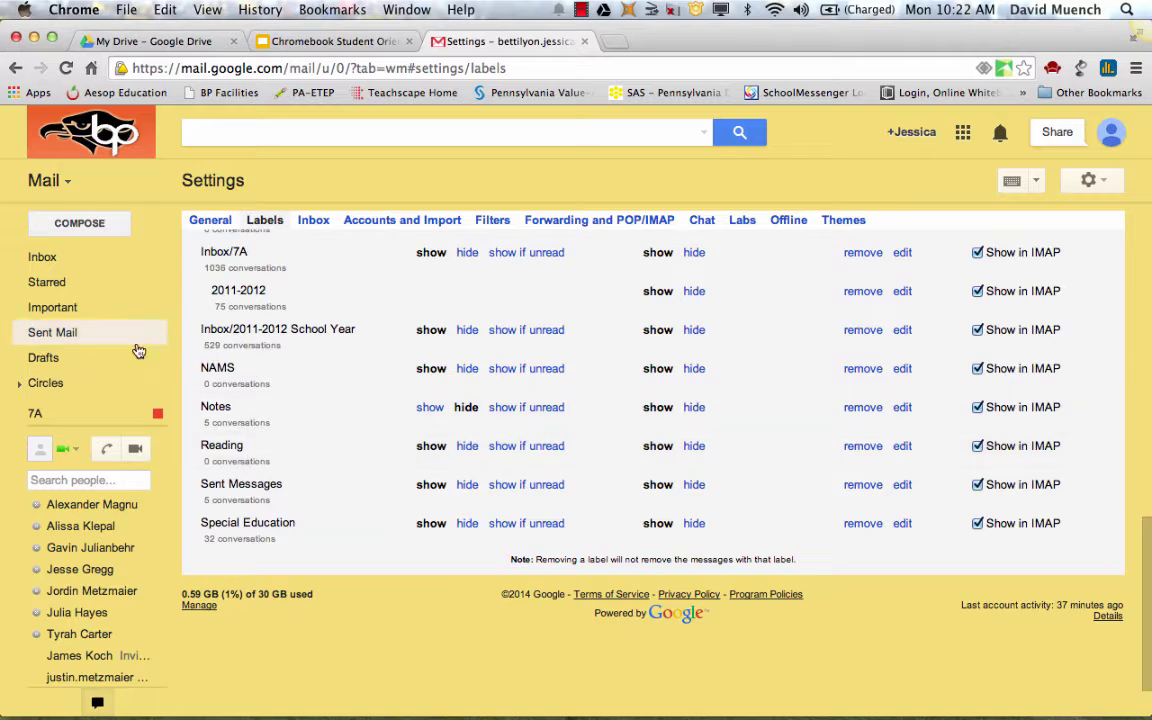
Open the Reading label from the sidebar, give it a pink label colour, and return to the Slides deck
click(55, 258)
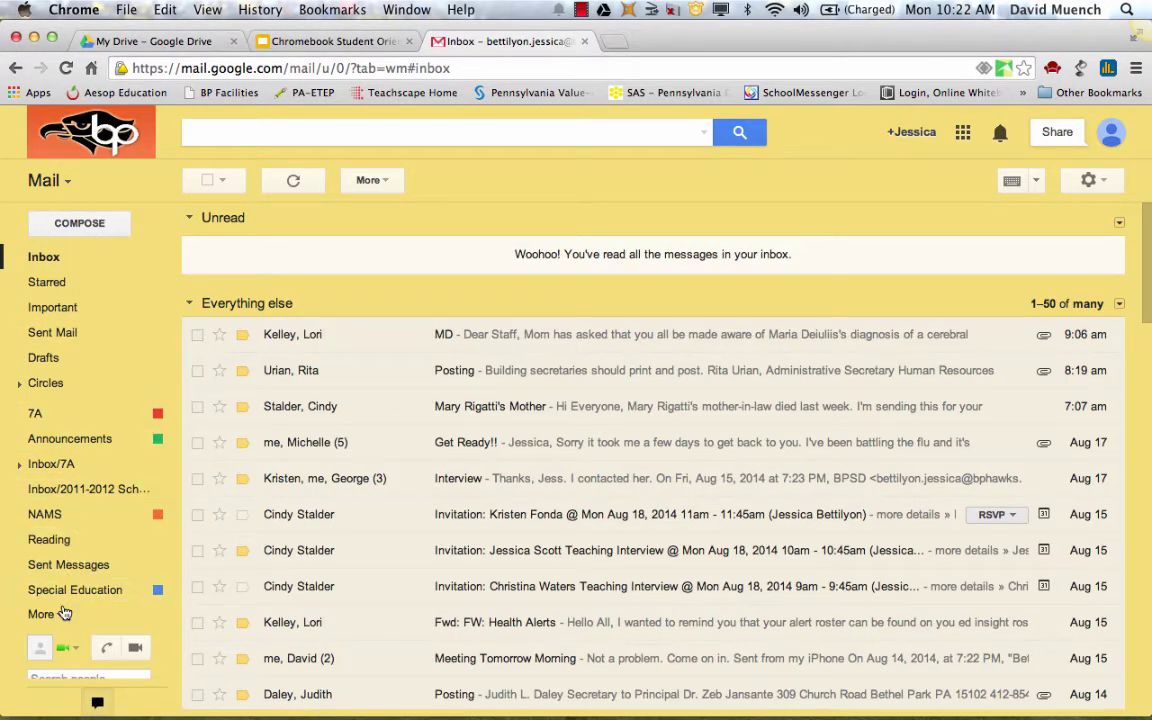
click(90, 548)
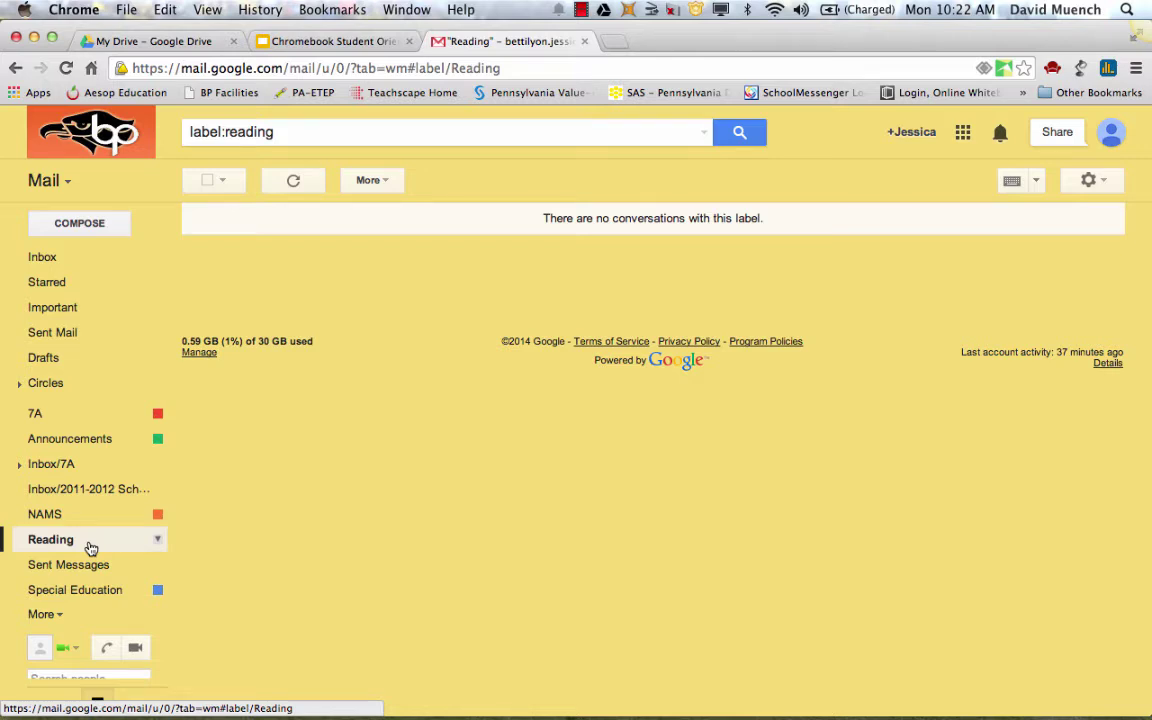
click(157, 543)
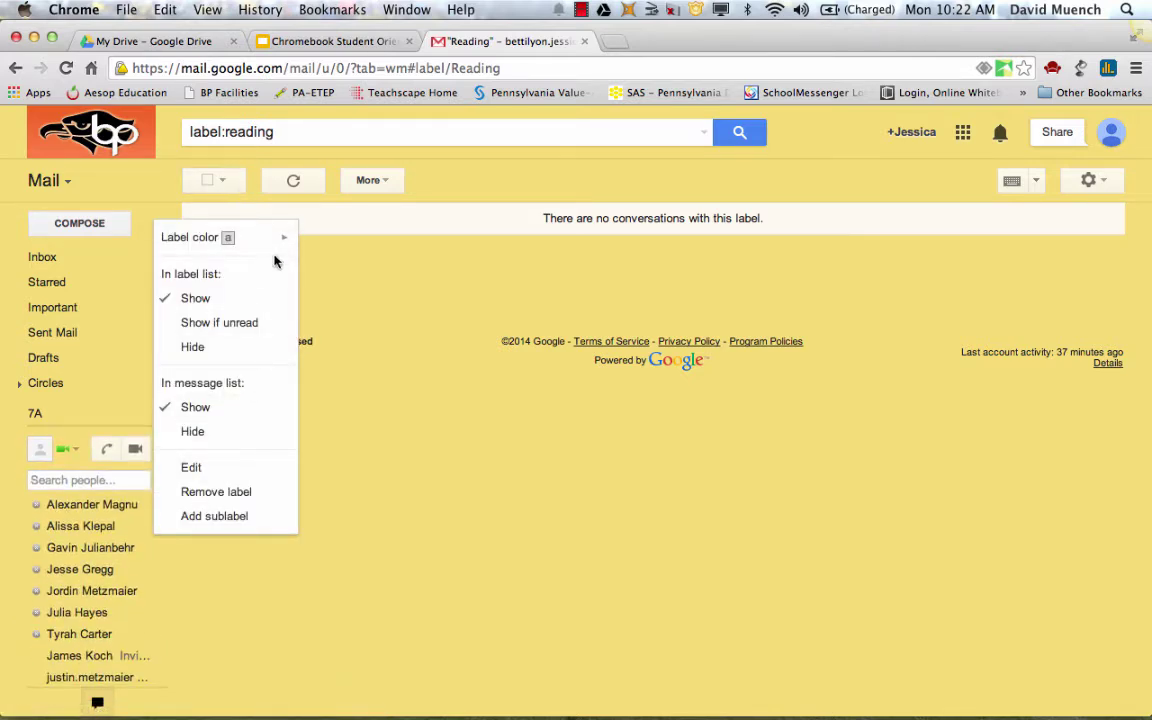
mouse_move(279, 248)
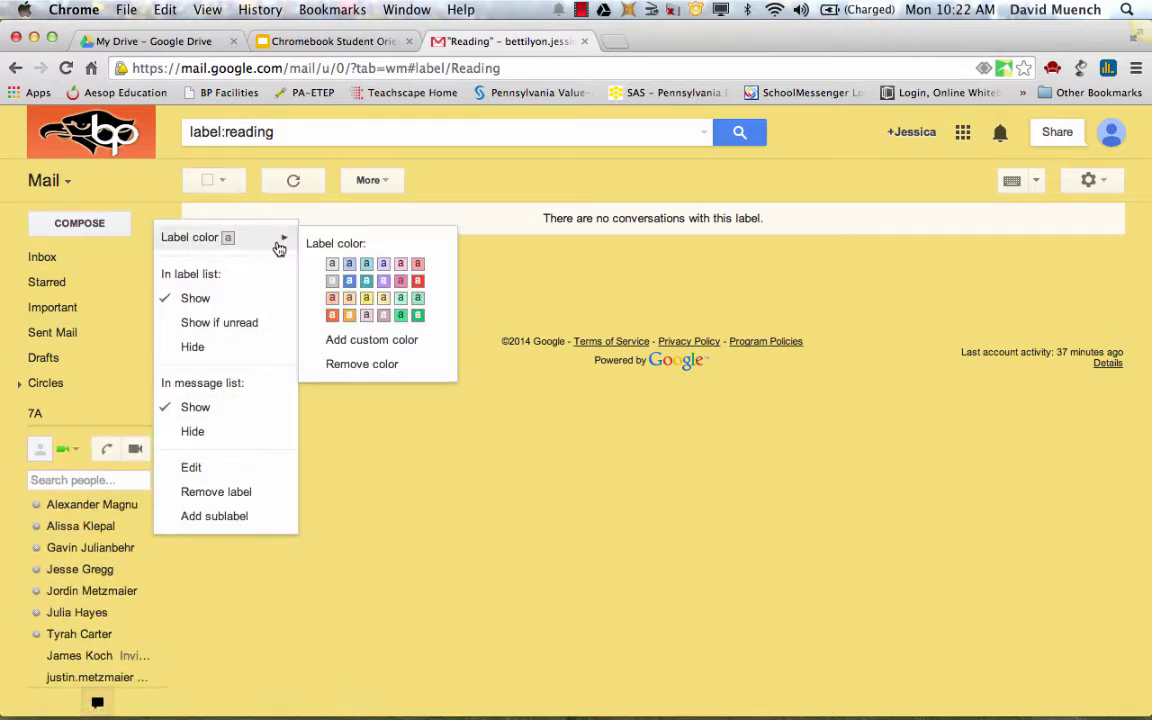
click(401, 284)
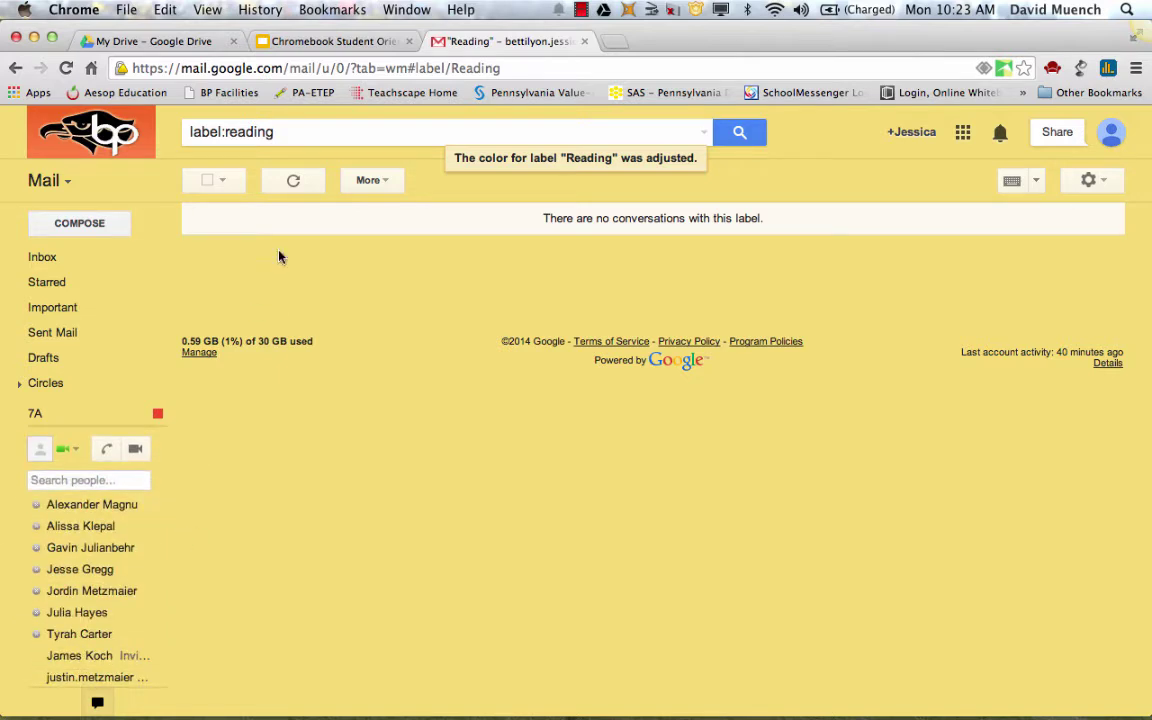
click(355, 42)
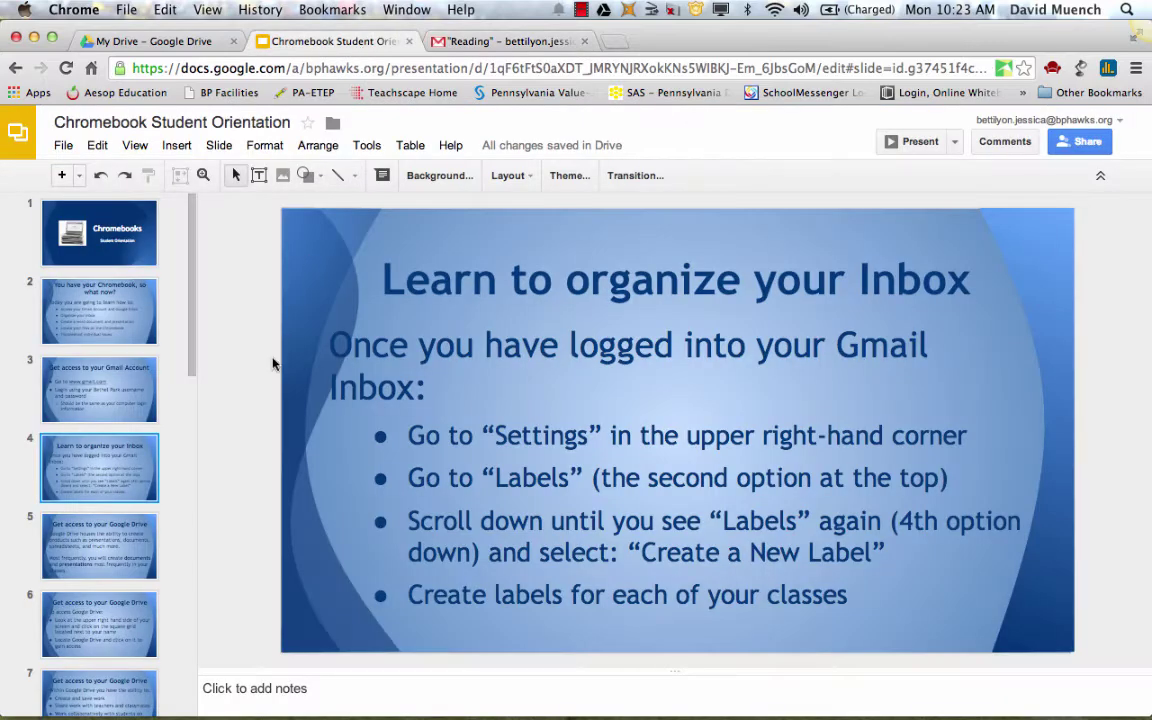
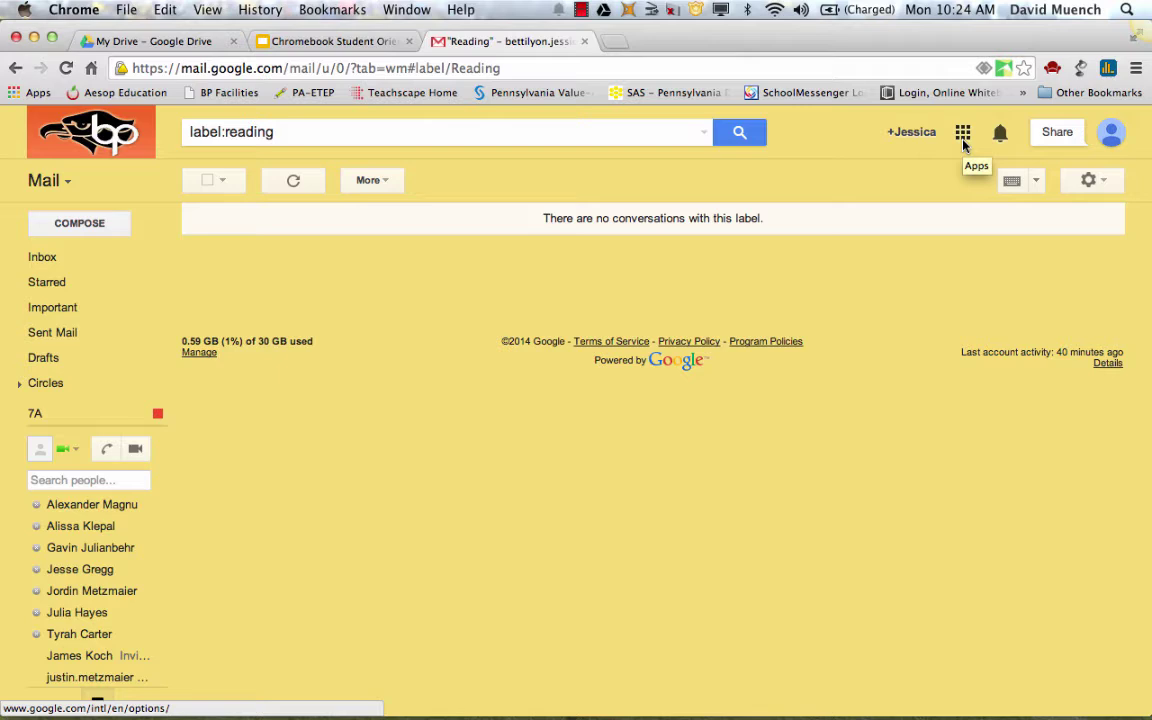
Open the Google apps panel from the Gmail page
click(964, 143)
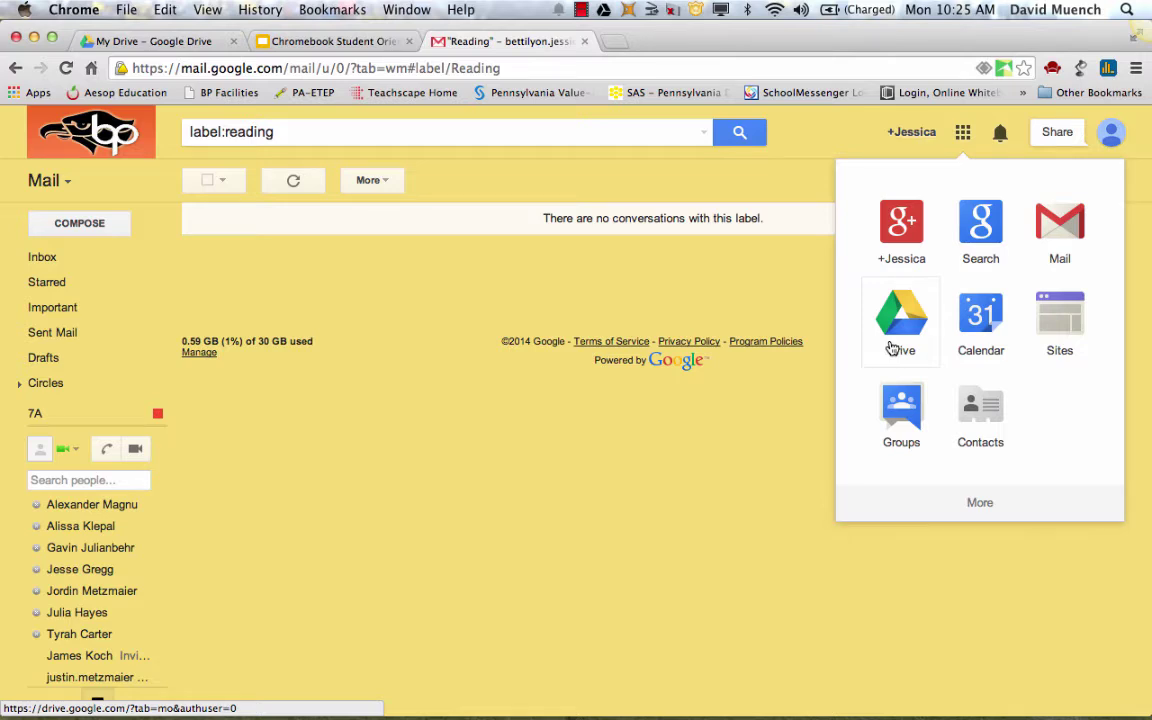
Launch Google Drive from the apps panel into a new tab showing My Drive
click(891, 347)
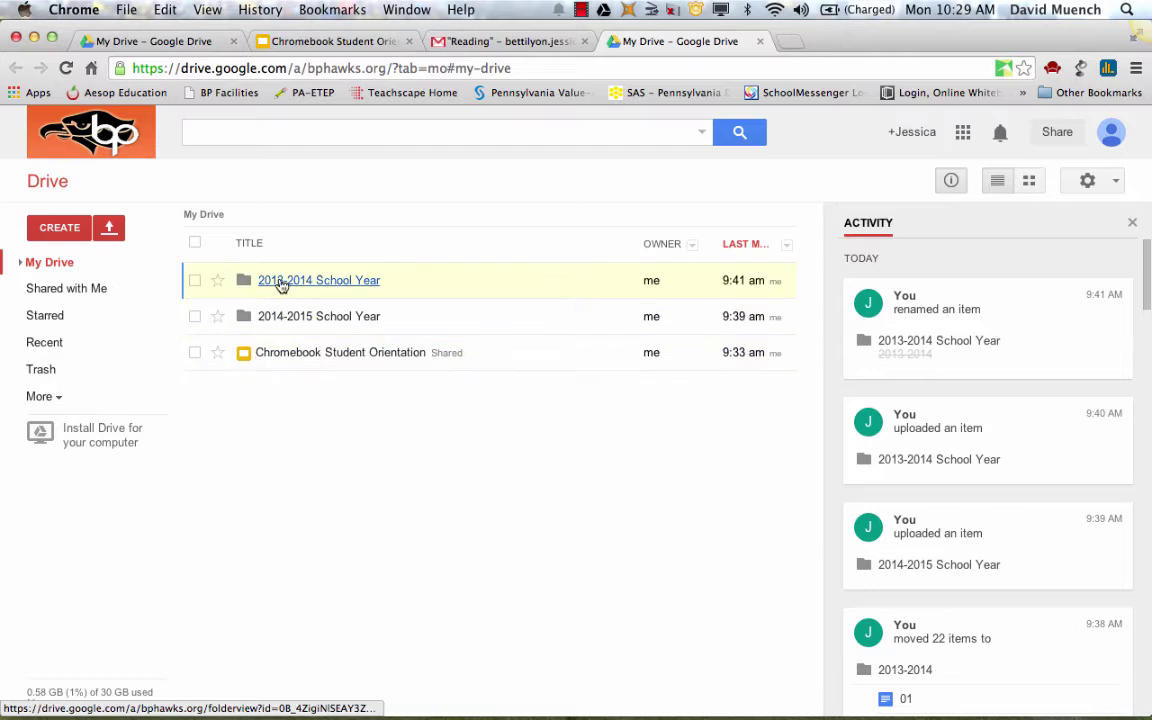
Open the 2014-2015 School Year folder from the My Drive list
click(282, 320)
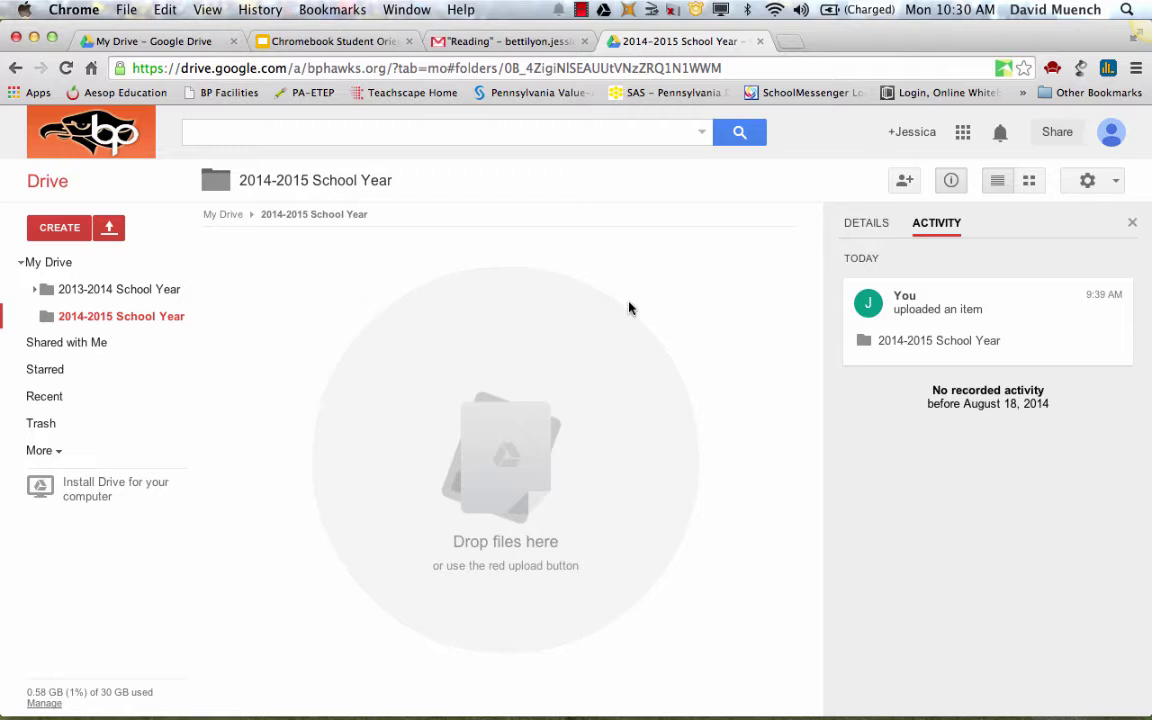
Start a new folder from the CREATE menu inside 2014-2015 School Year
click(62, 228)
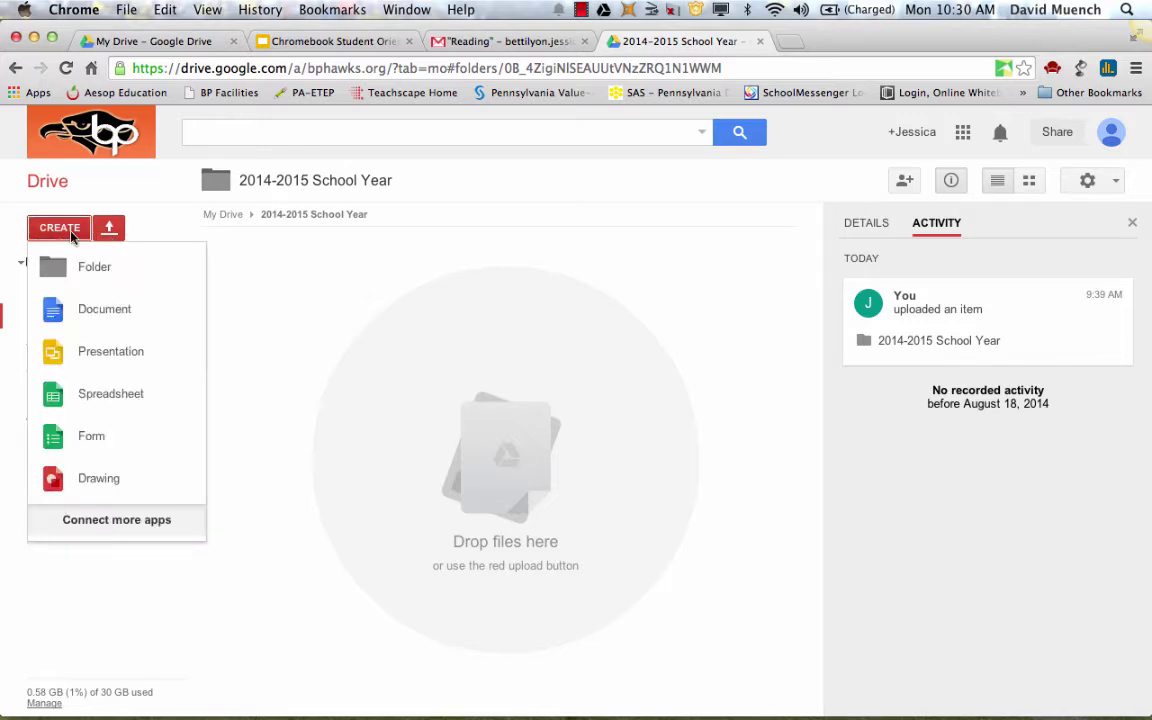
click(118, 276)
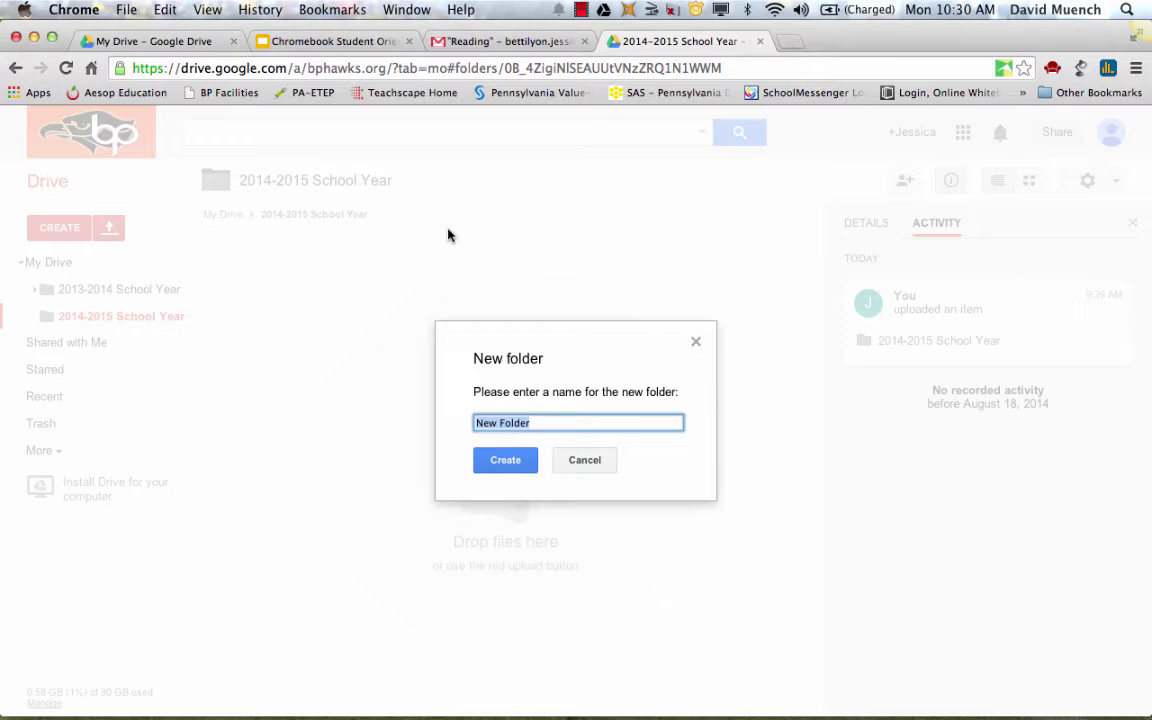
Confirm the default name 'New Folder' to create the subfolder
click(500, 463)
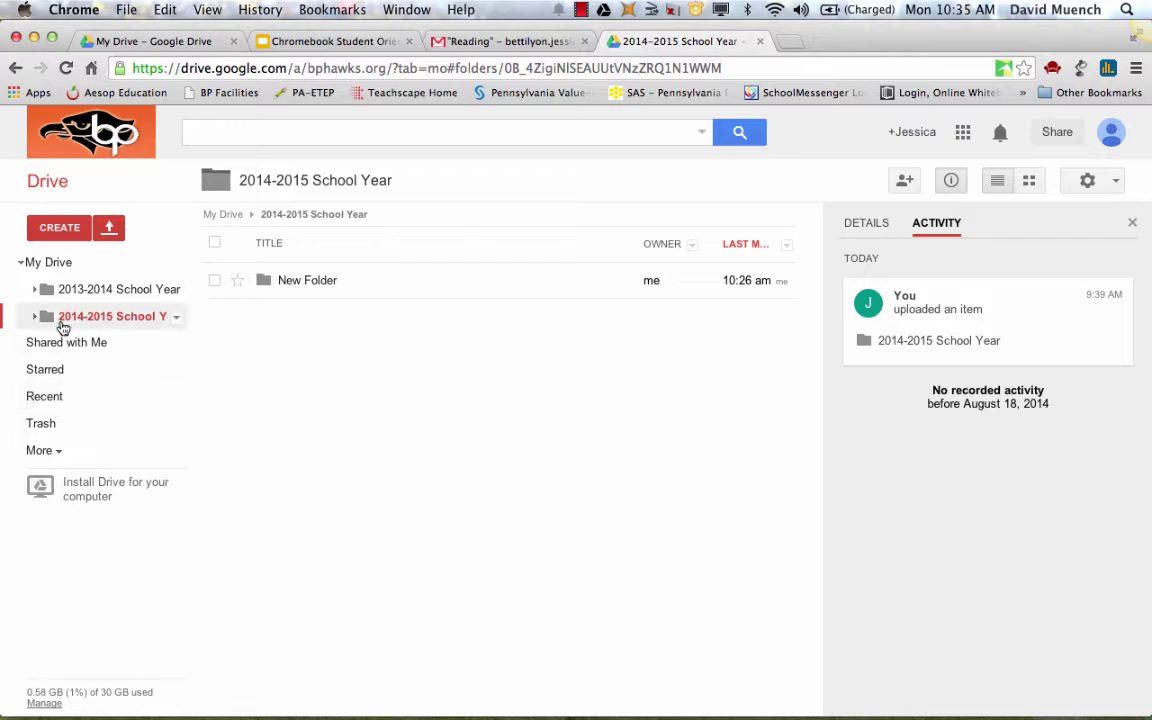
Go back to the My Drive top level from the left sidebar
click(57, 265)
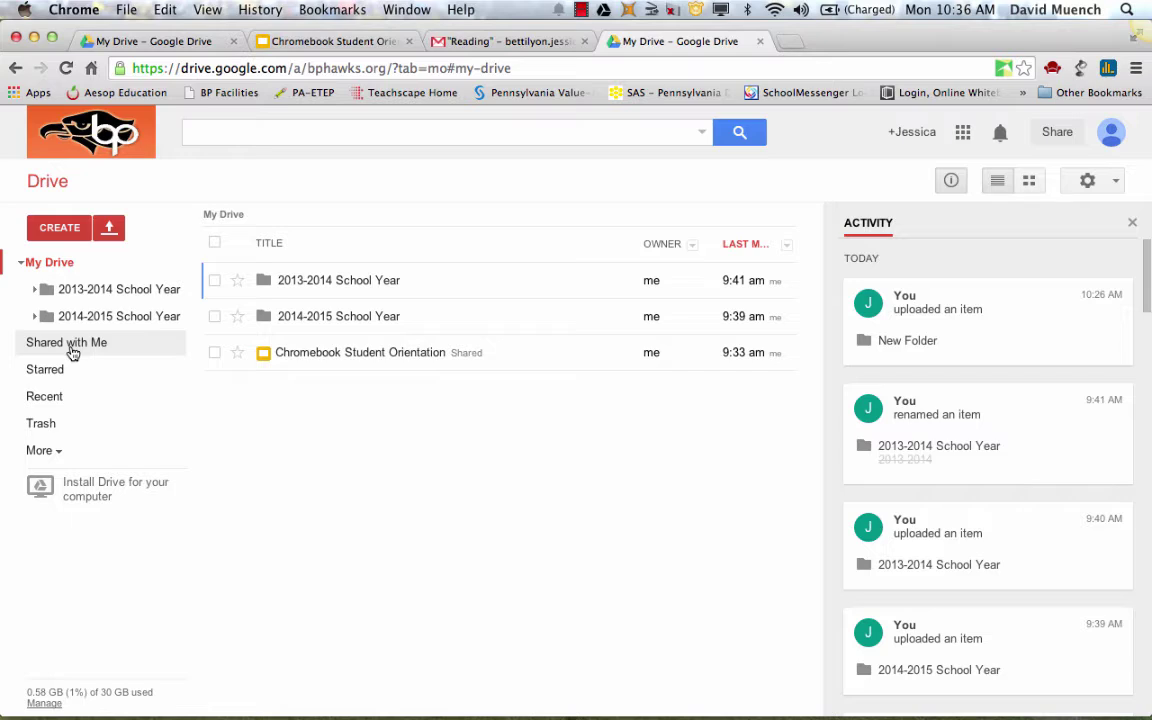
Open Shared with Me and scroll through the shared class folders like RESOURCE B and READING
click(72, 350)
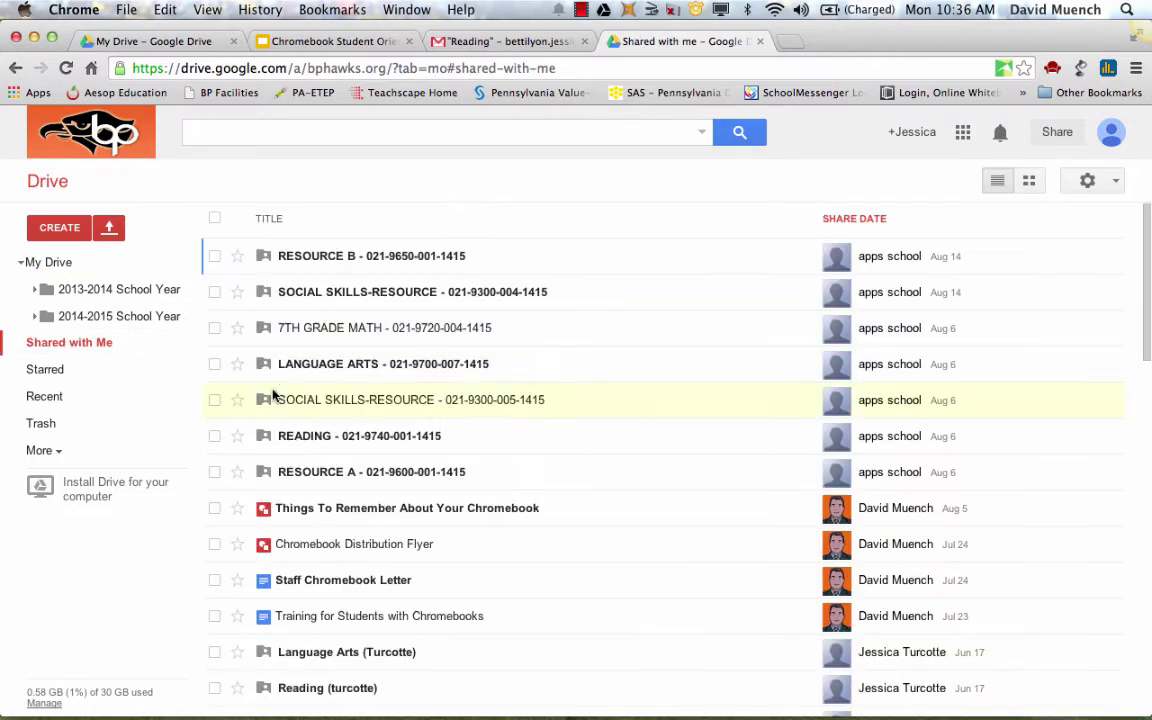
scroll(296, 481, down, 15)
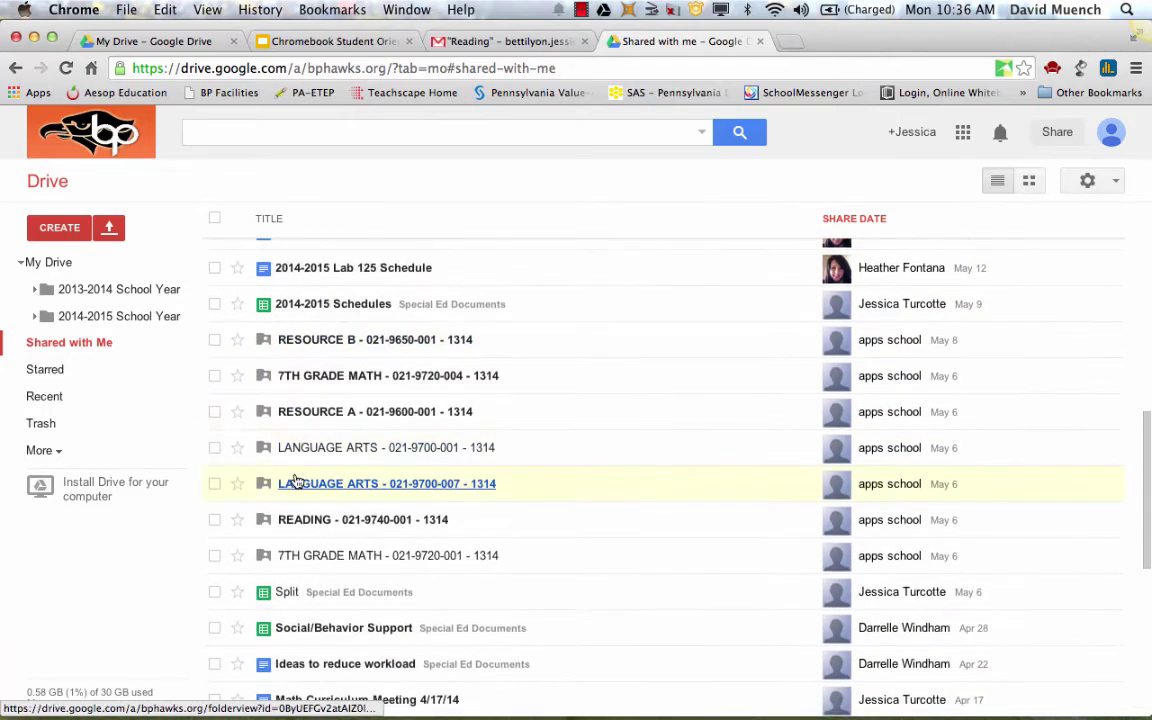
scroll(296, 481, down, 6)
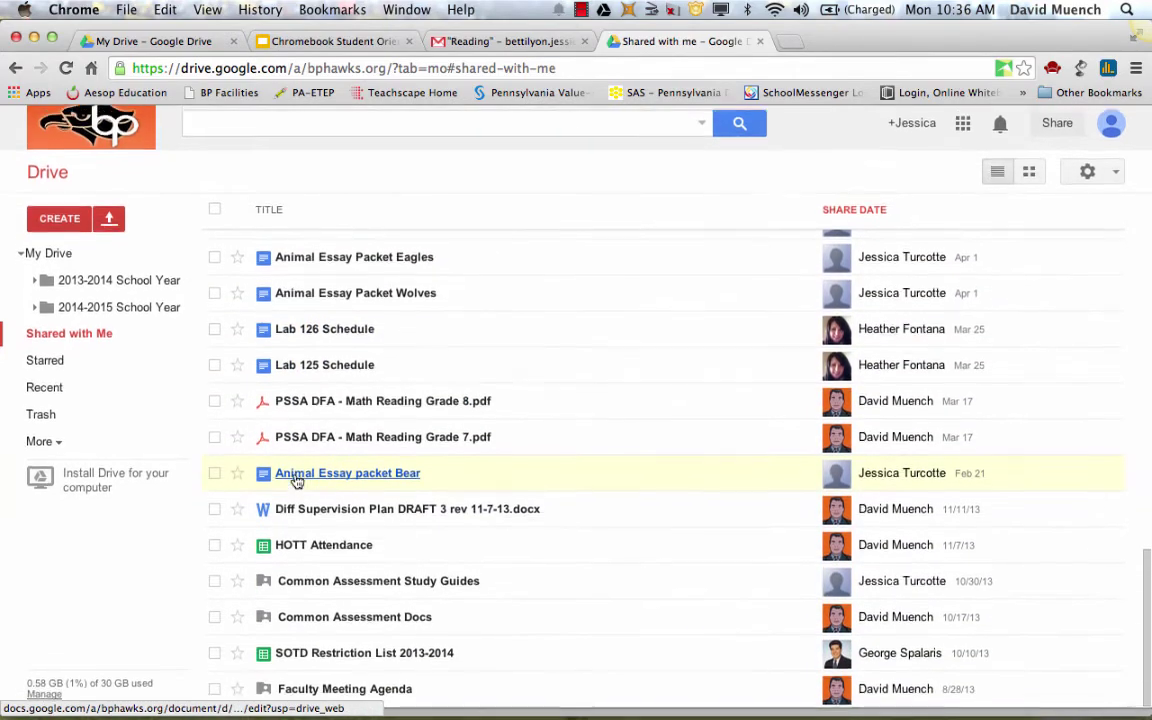
scroll(296, 481, up, 20)
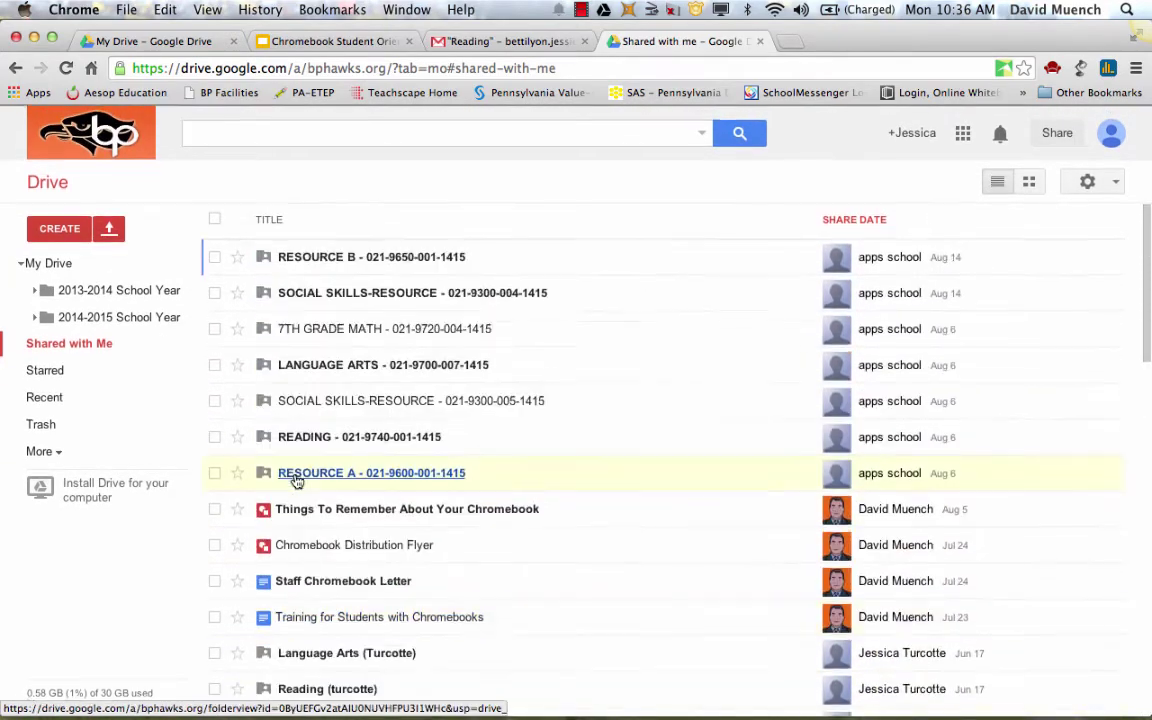
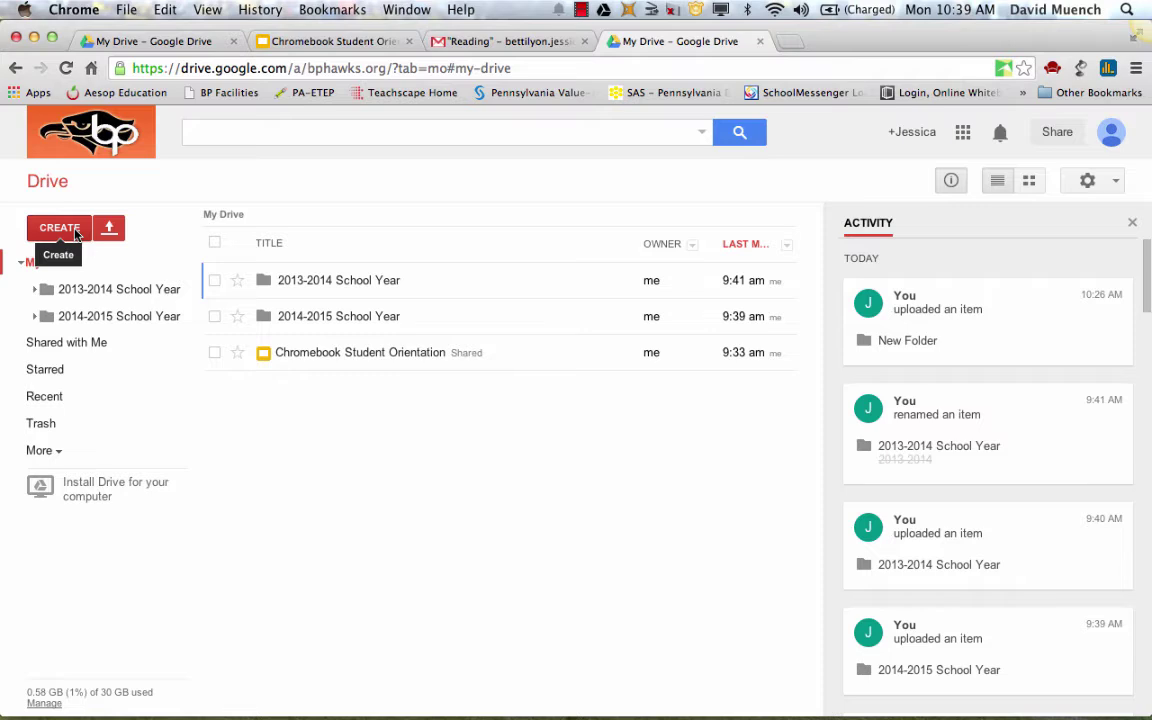
Create a new blank Google Docs document from Drive's CREATE menu
click(75, 233)
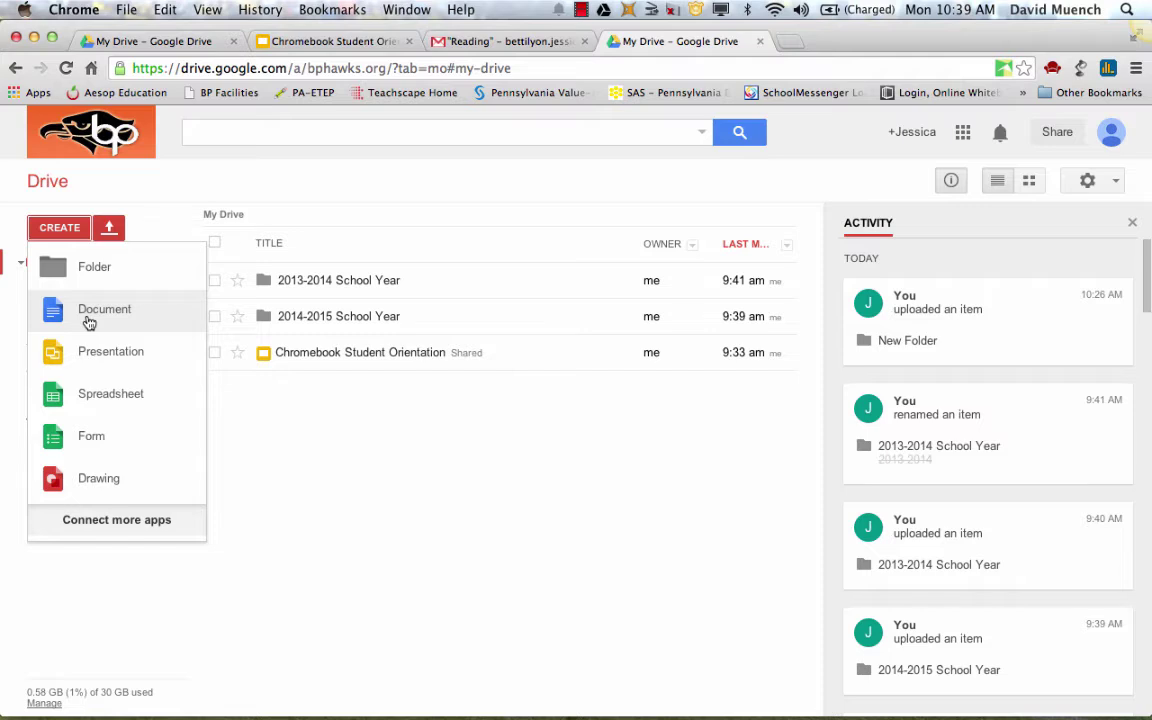
click(95, 310)
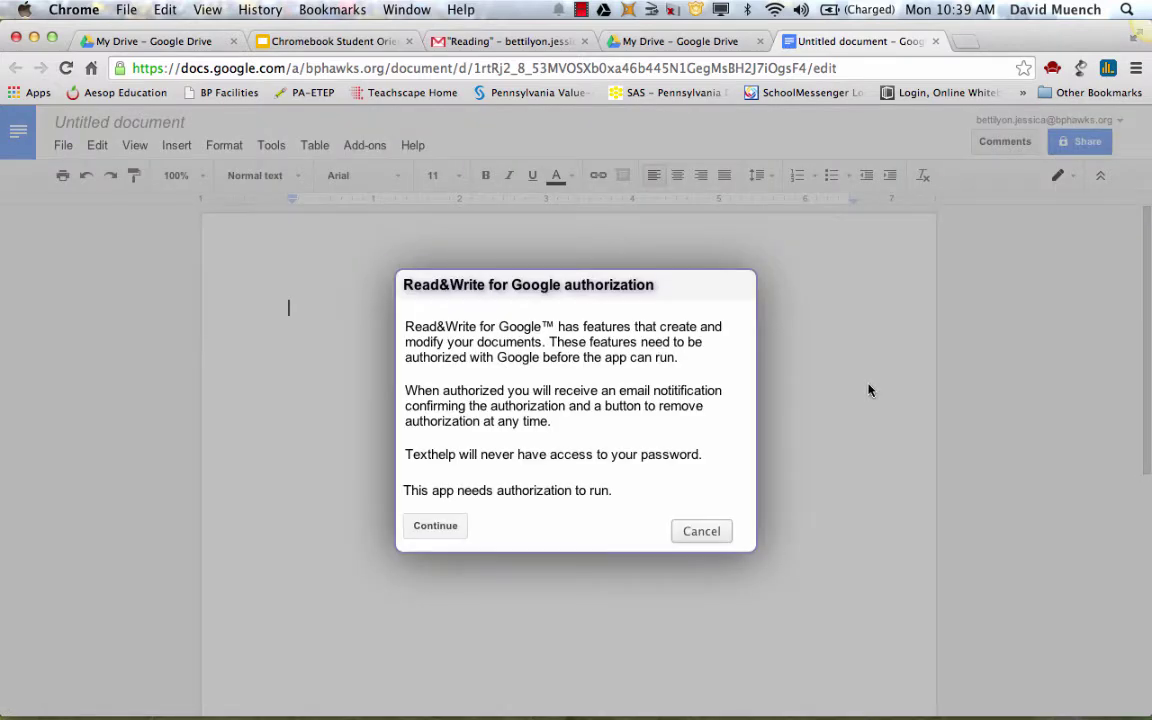
Decline Read&Write for Google's permission request and close the Authorization Status window
click(435, 526)
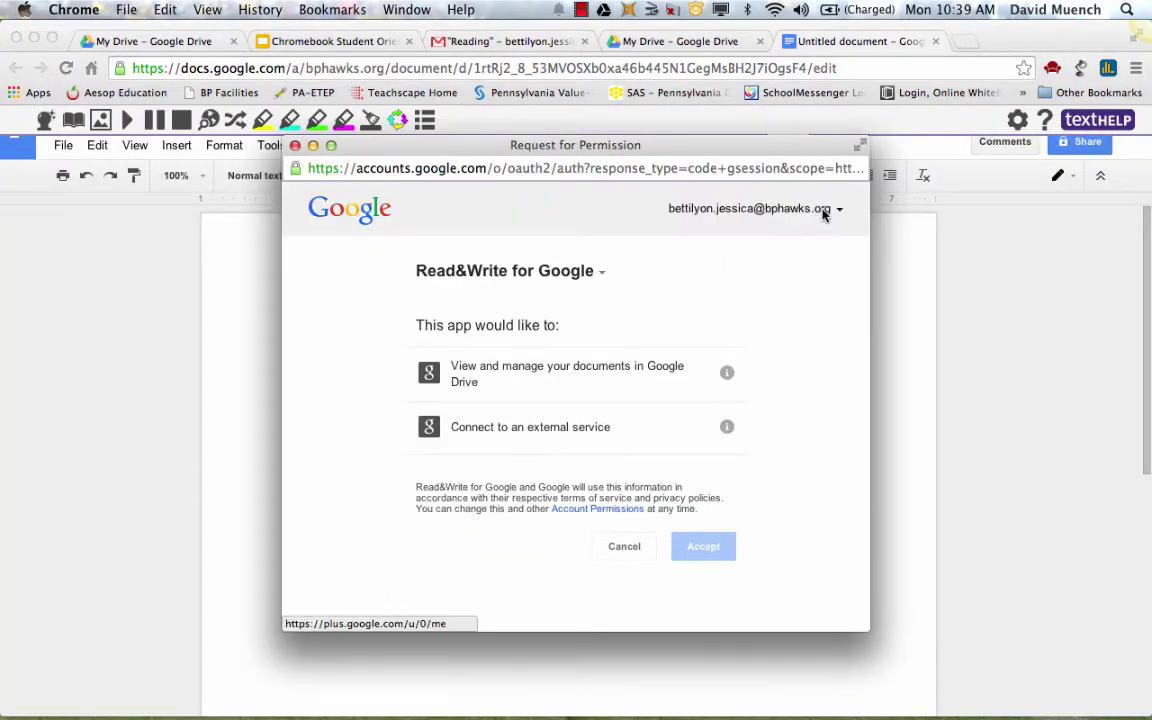
click(637, 548)
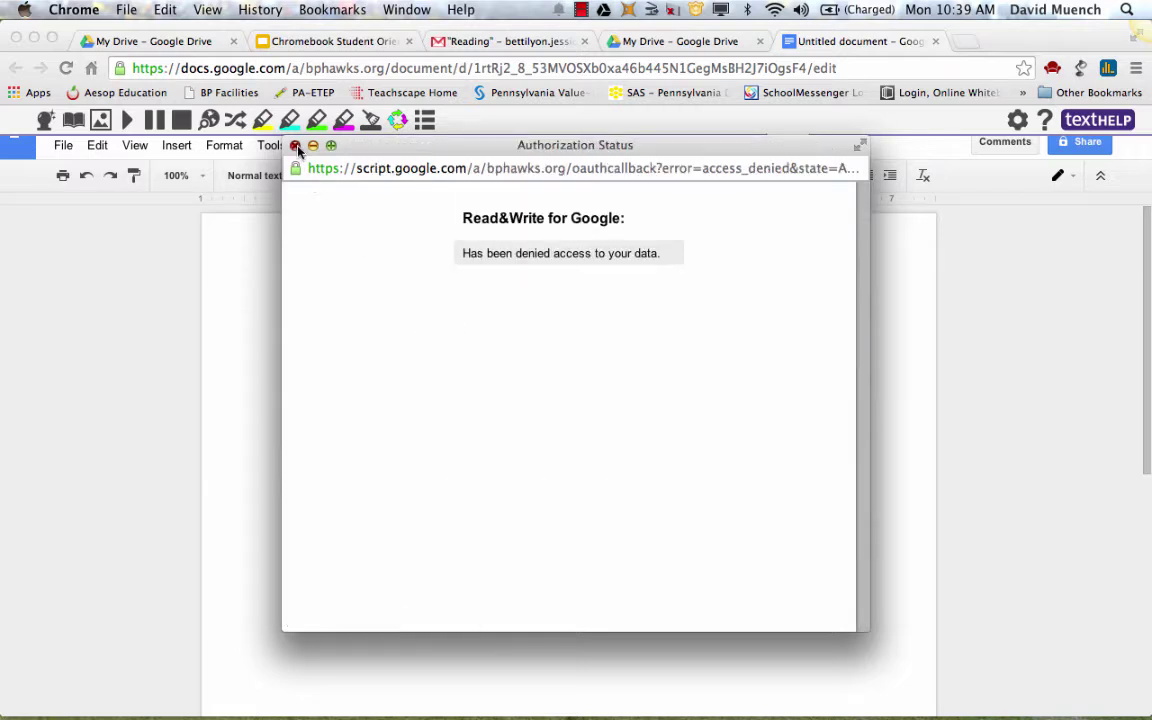
click(295, 145)
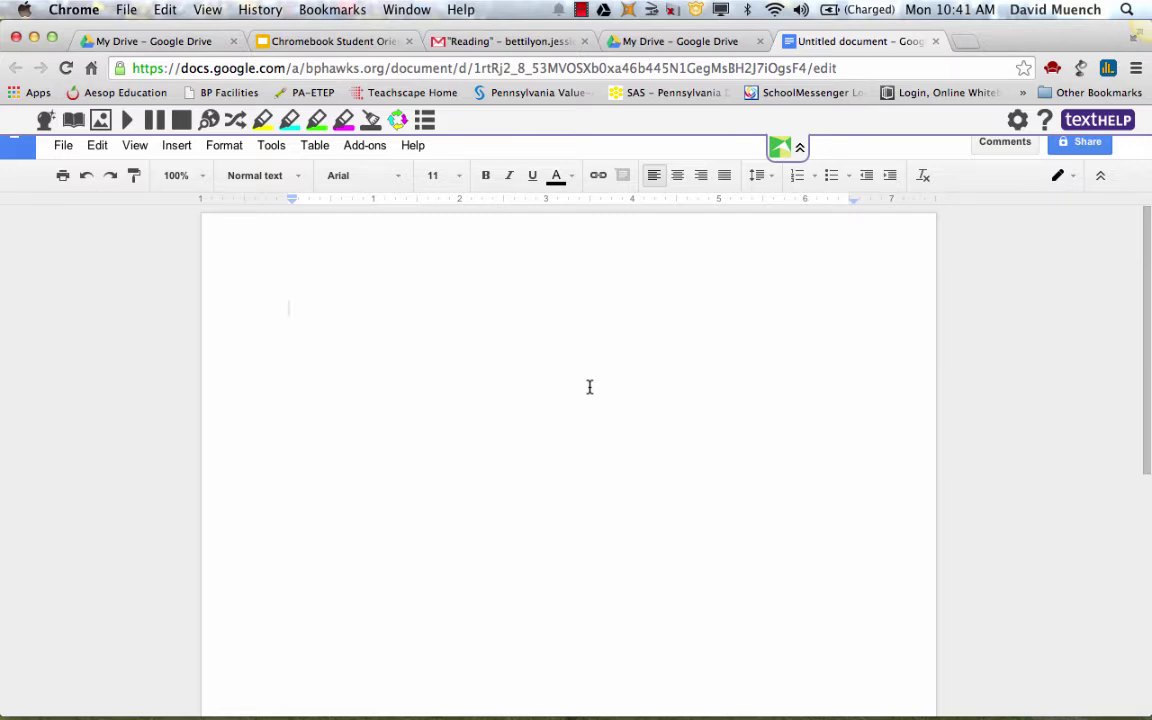
Type the greeting 'Hi, my name is' followed by the teacher's name, then revert to an earlier revision
text(Hi)
key(BackSpace)
text(, m)
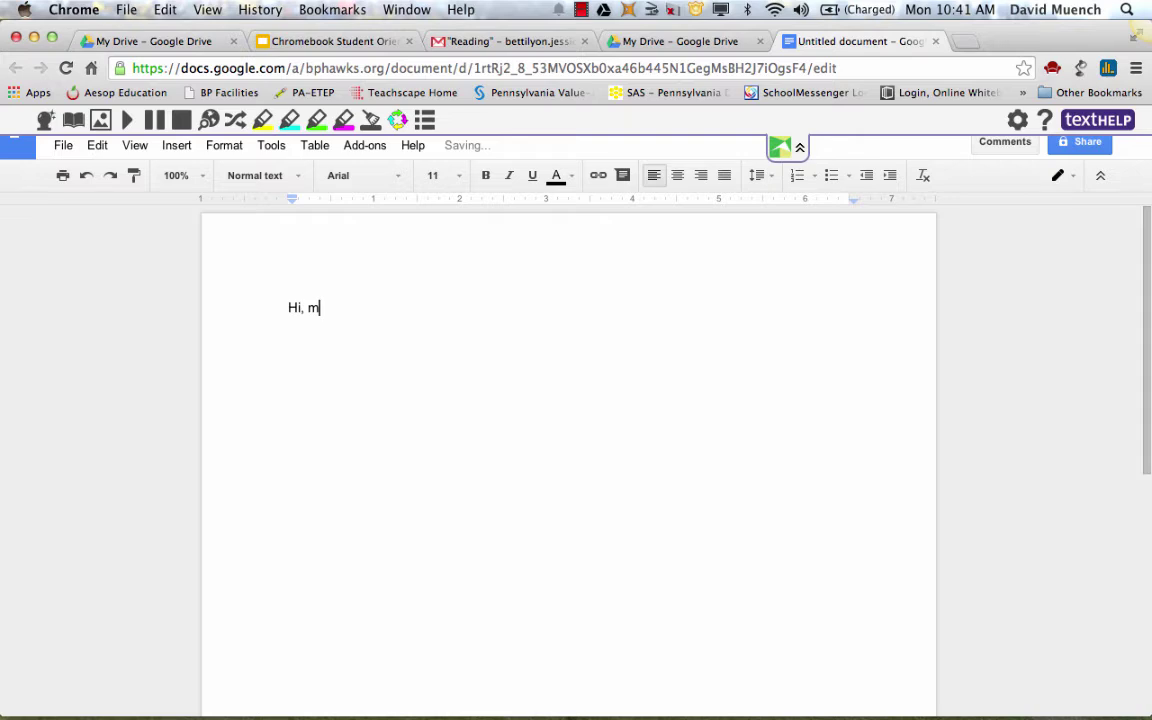
key(BackSpace)
key(BackSpace)
key(BackSpace)
text(, my name is Miss Bettil)
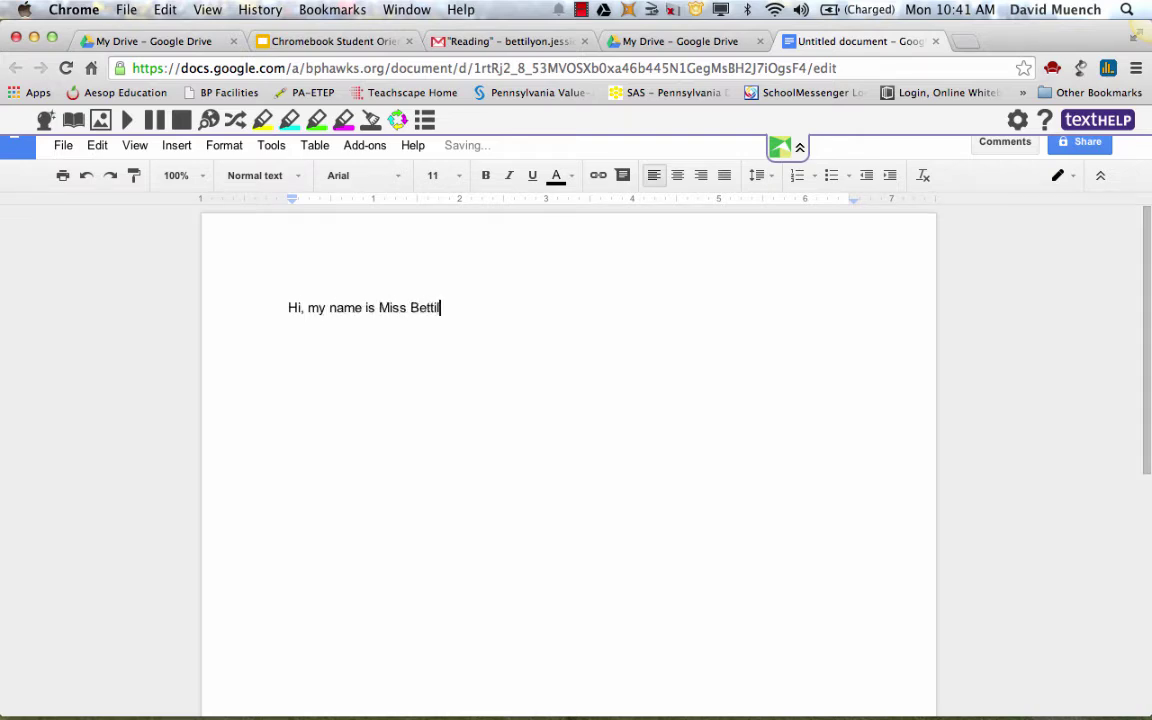
text(yon and I AM)
key(BackSpace)
key(BackSpace)
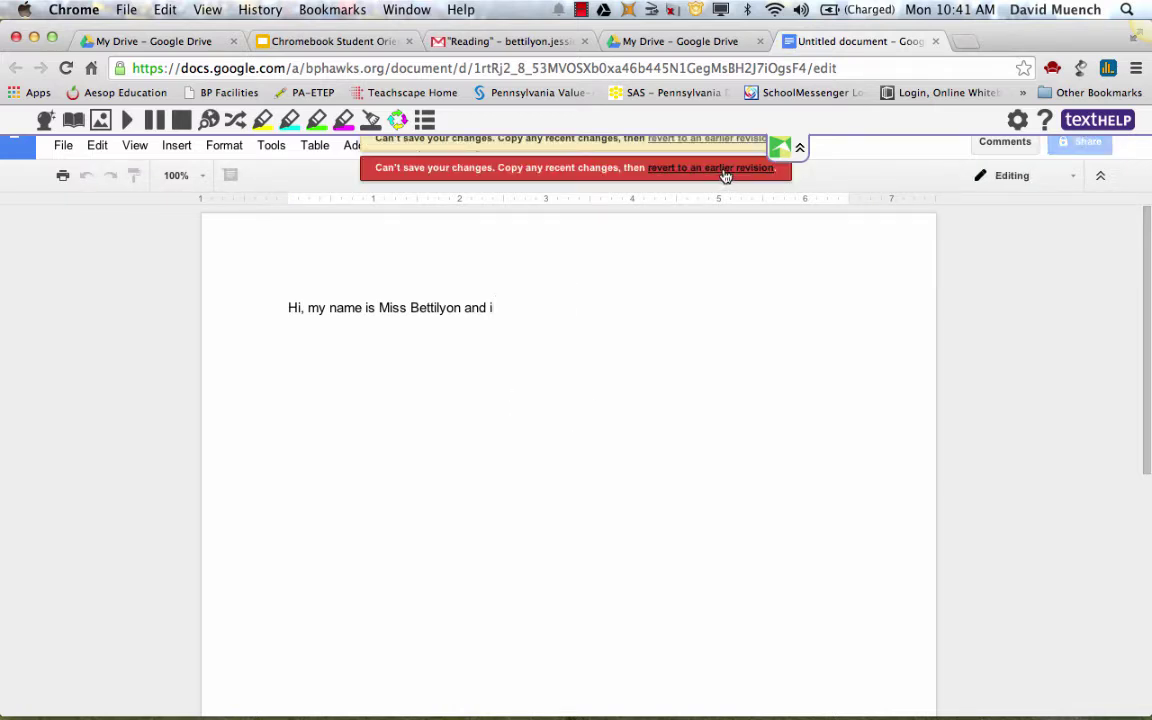
click(722, 170)
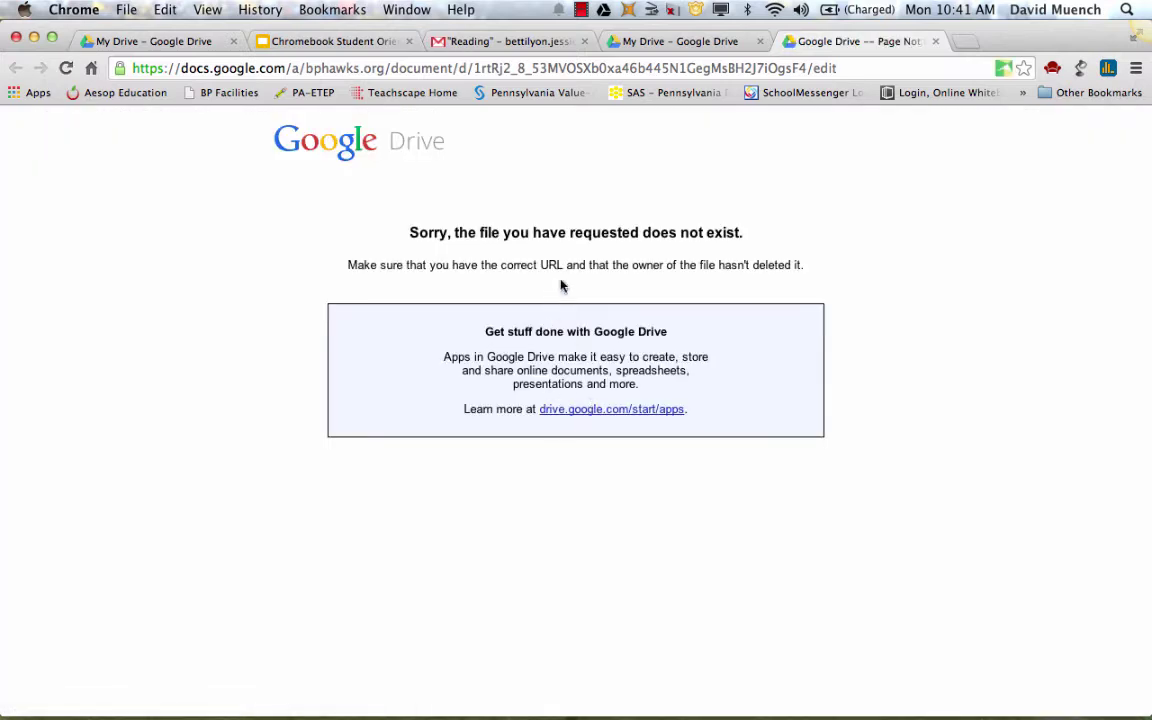
Reload the missing page, close its tab, and create another blank document from CREATE
click(482, 66)
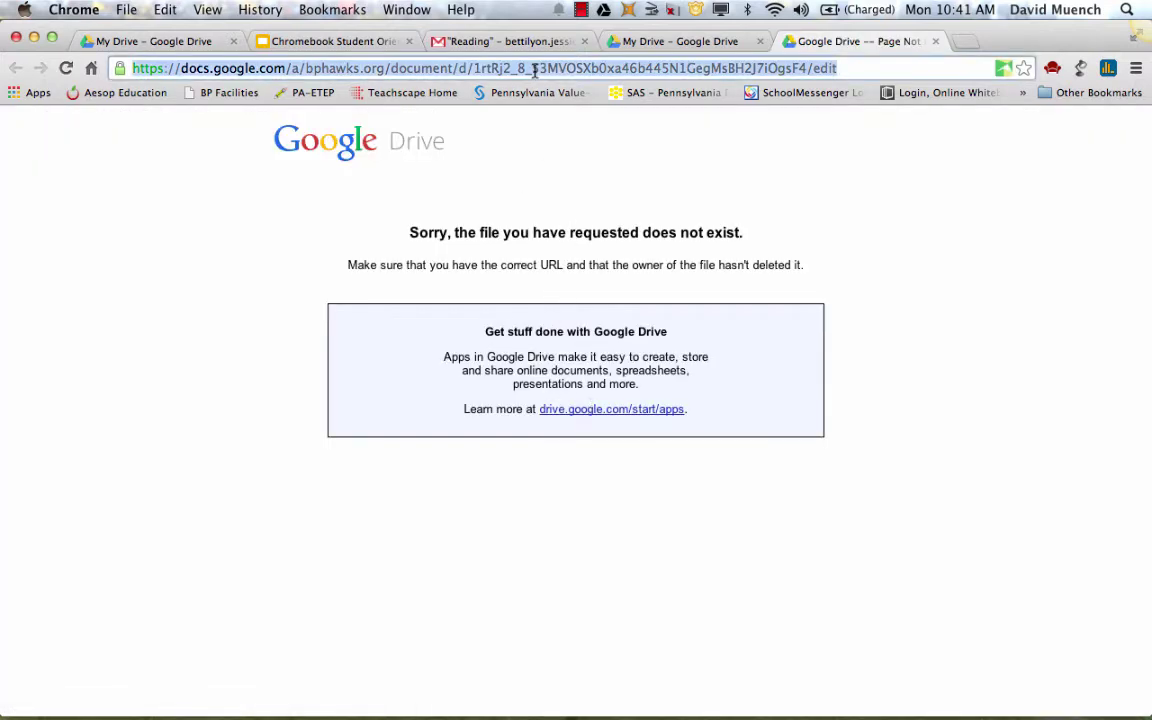
key(Return)
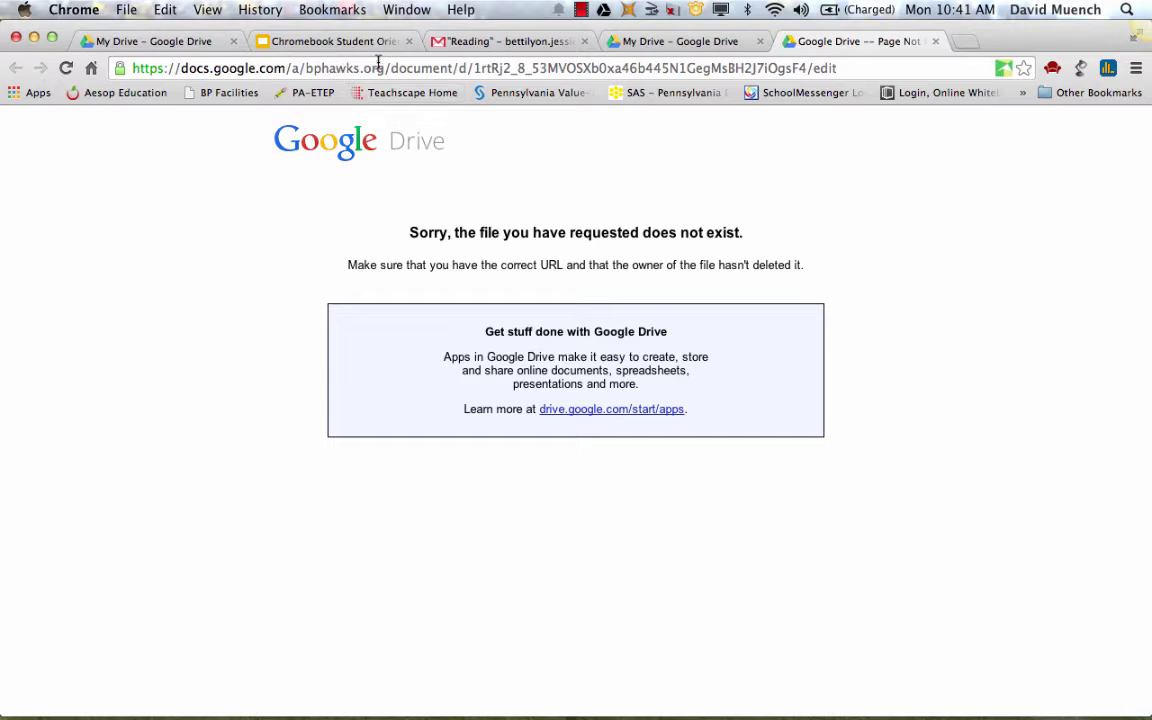
click(385, 65)
click(935, 41)
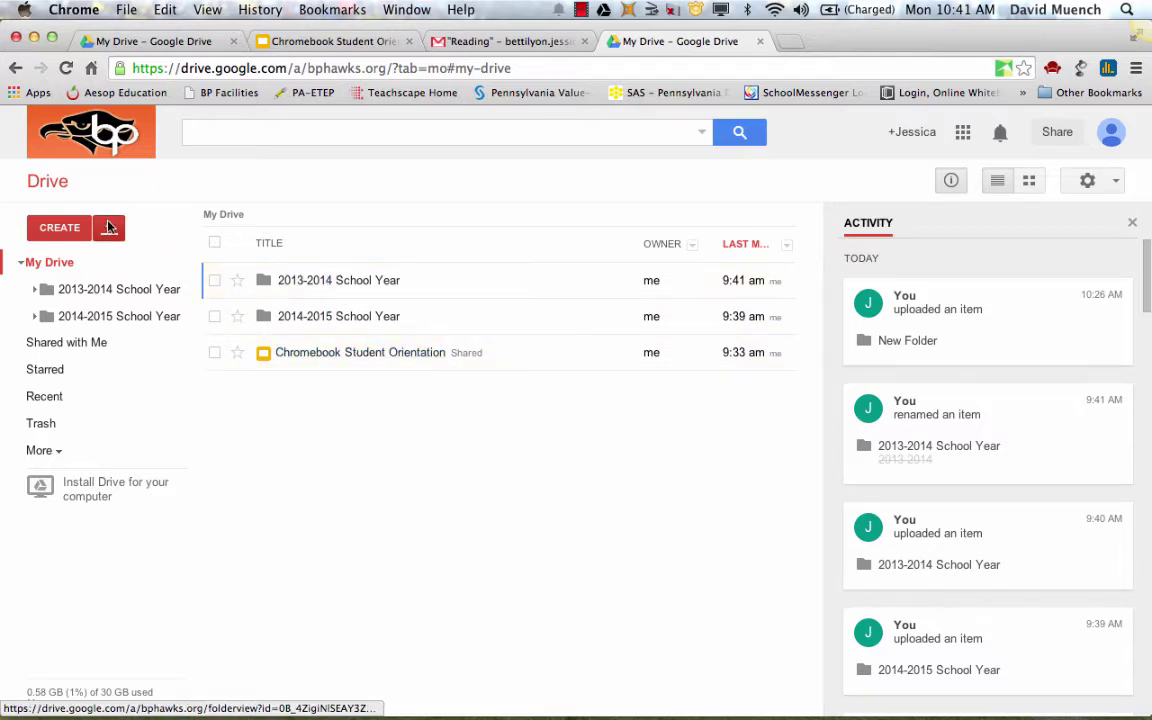
click(63, 229)
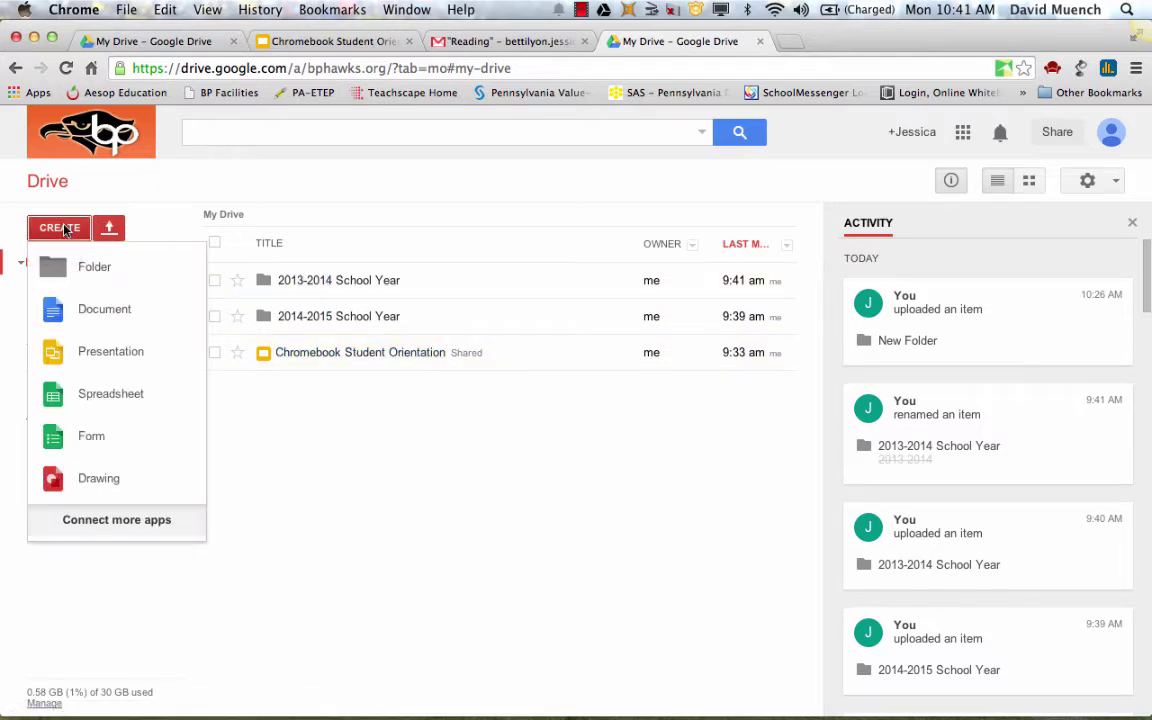
click(87, 313)
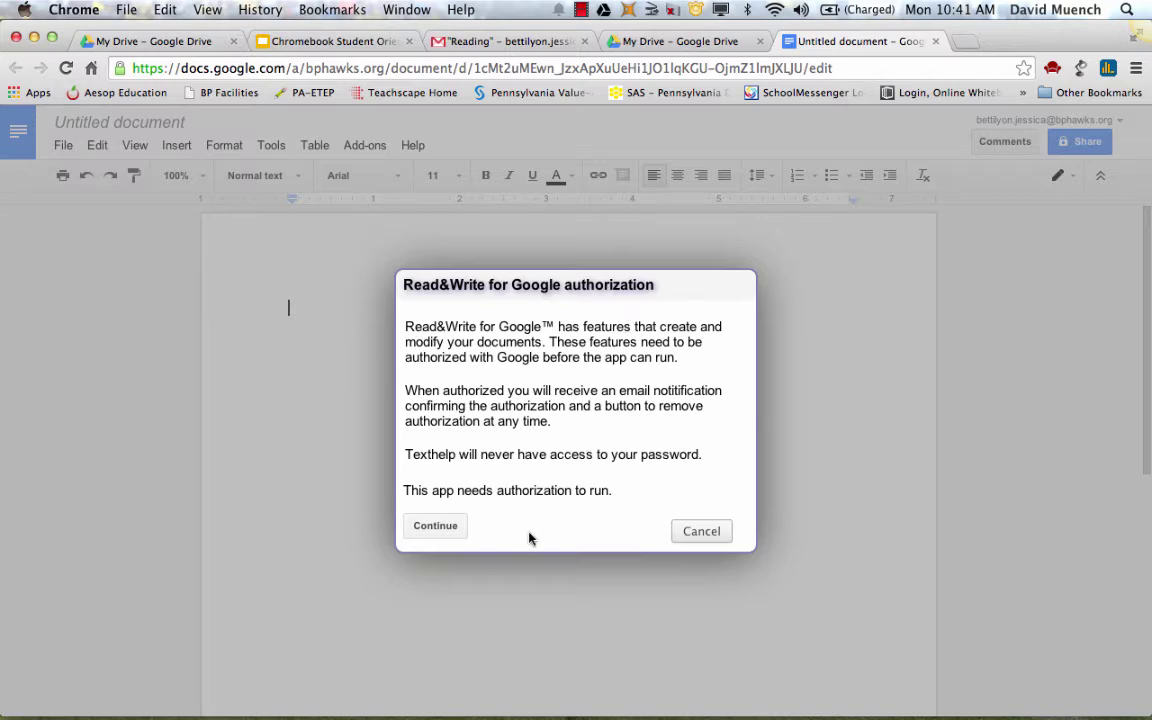
Decline Read&Write's authorization again and close the access-denied notice
click(440, 528)
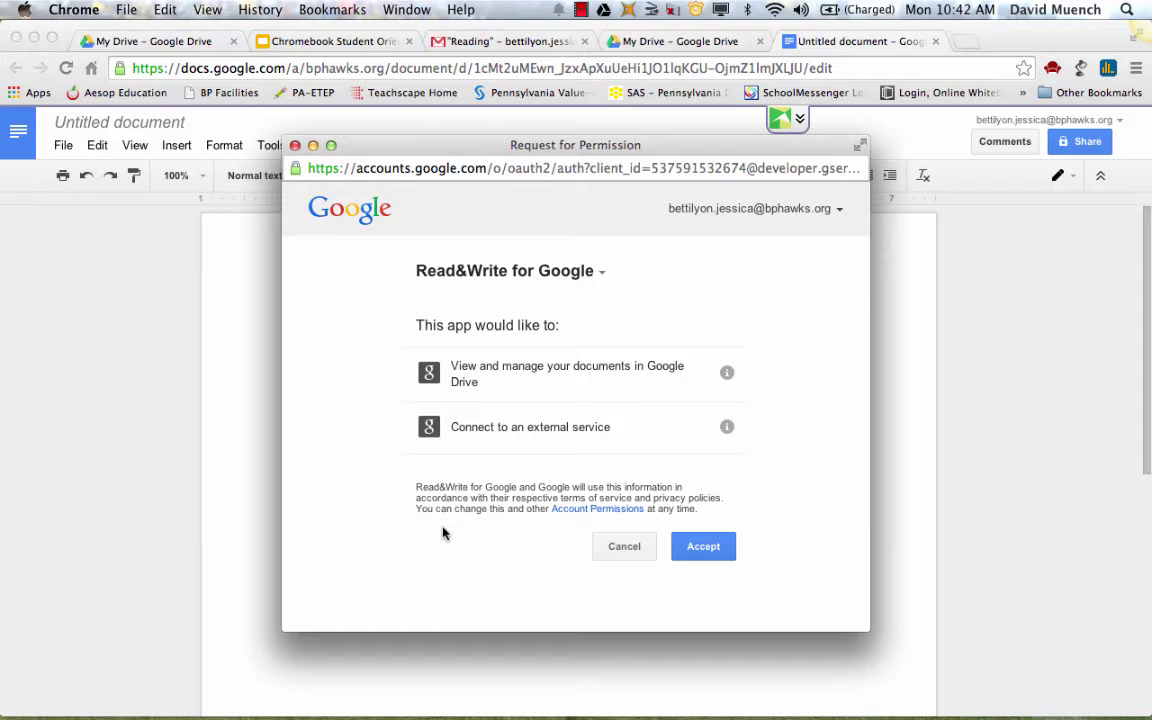
click(626, 552)
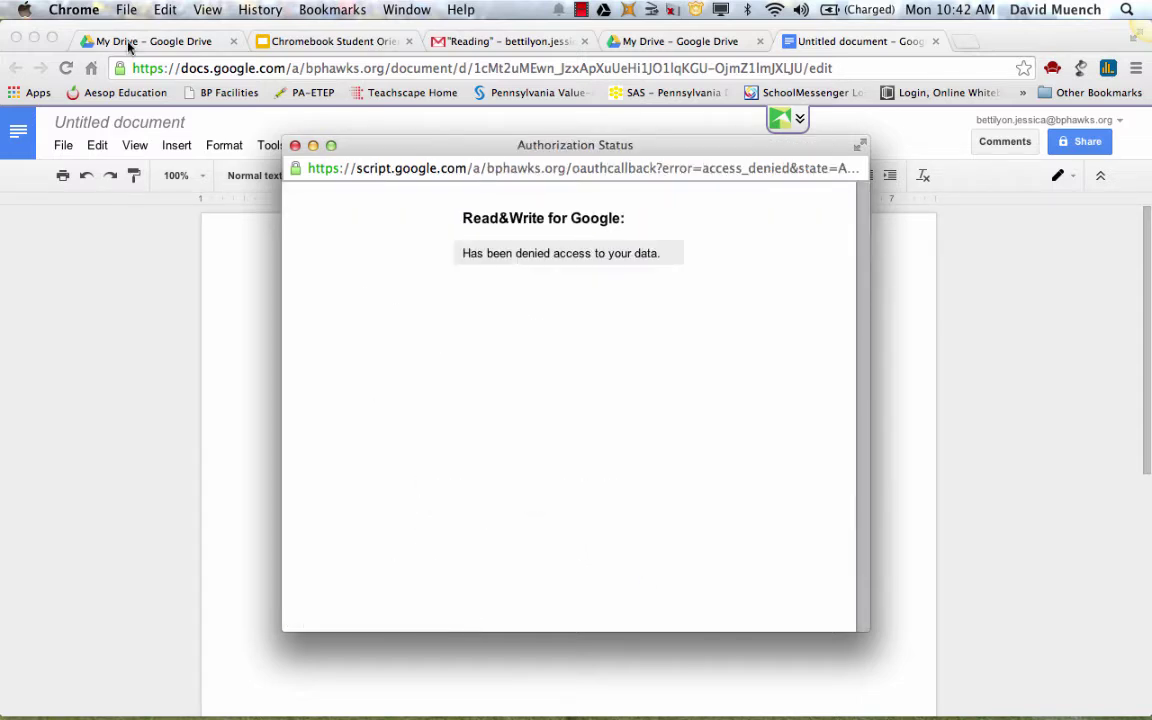
click(295, 146)
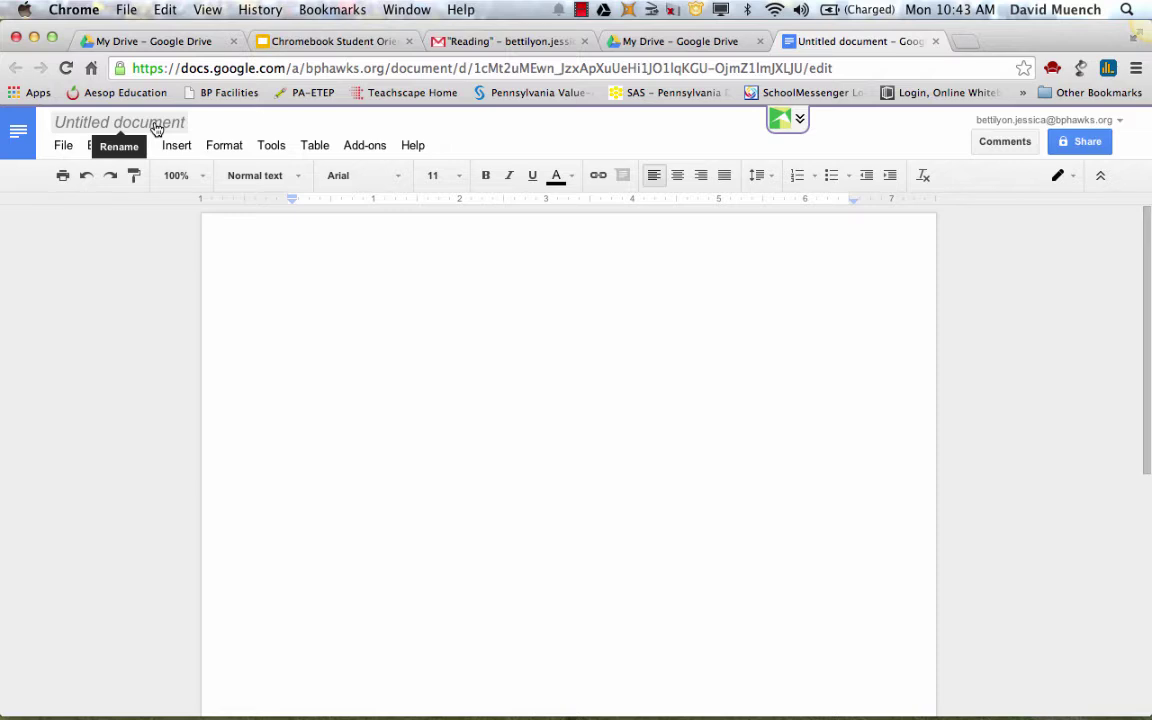
Change the title from Untitled document to TEST, correcting the capitalisation
click(155, 124)
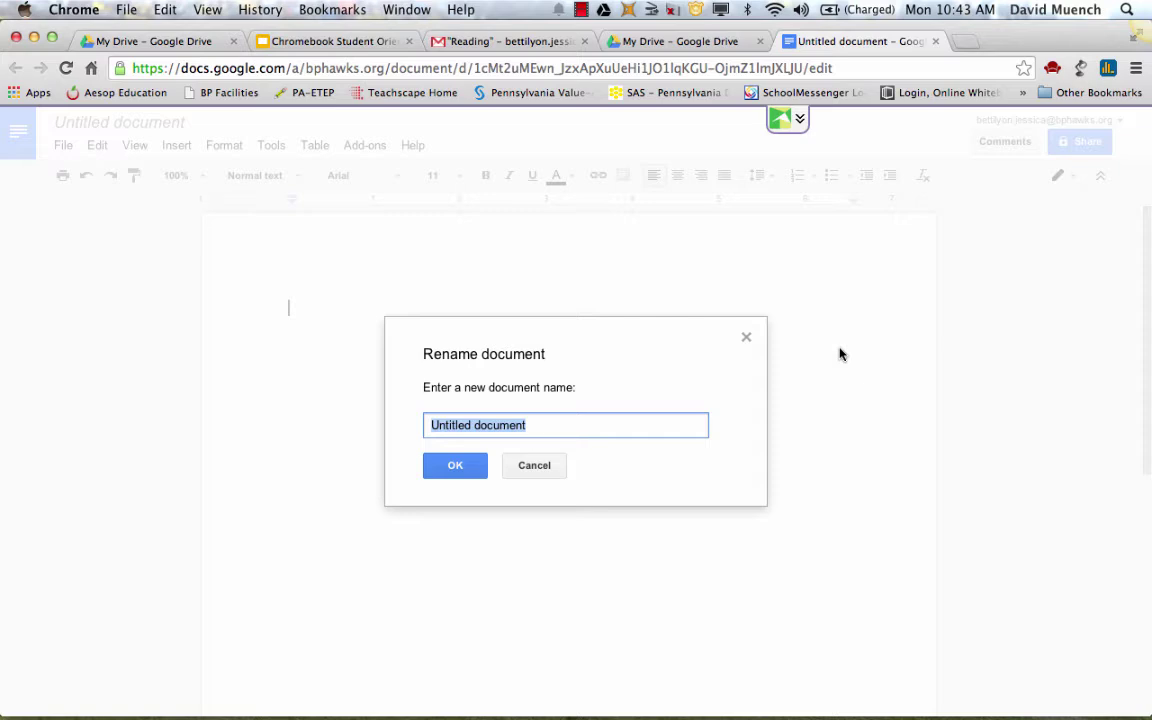
text(tEST)
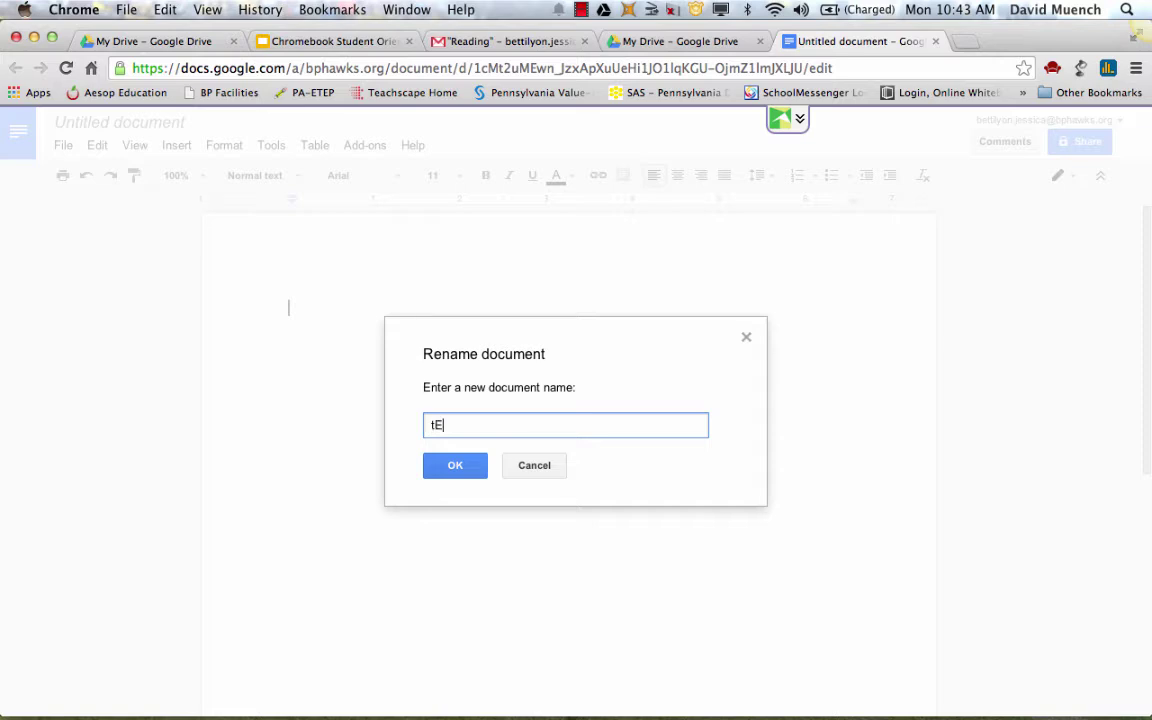
key(BackSpace)
key(BackSpace)
key(BackSpace)
key(BackSpace)
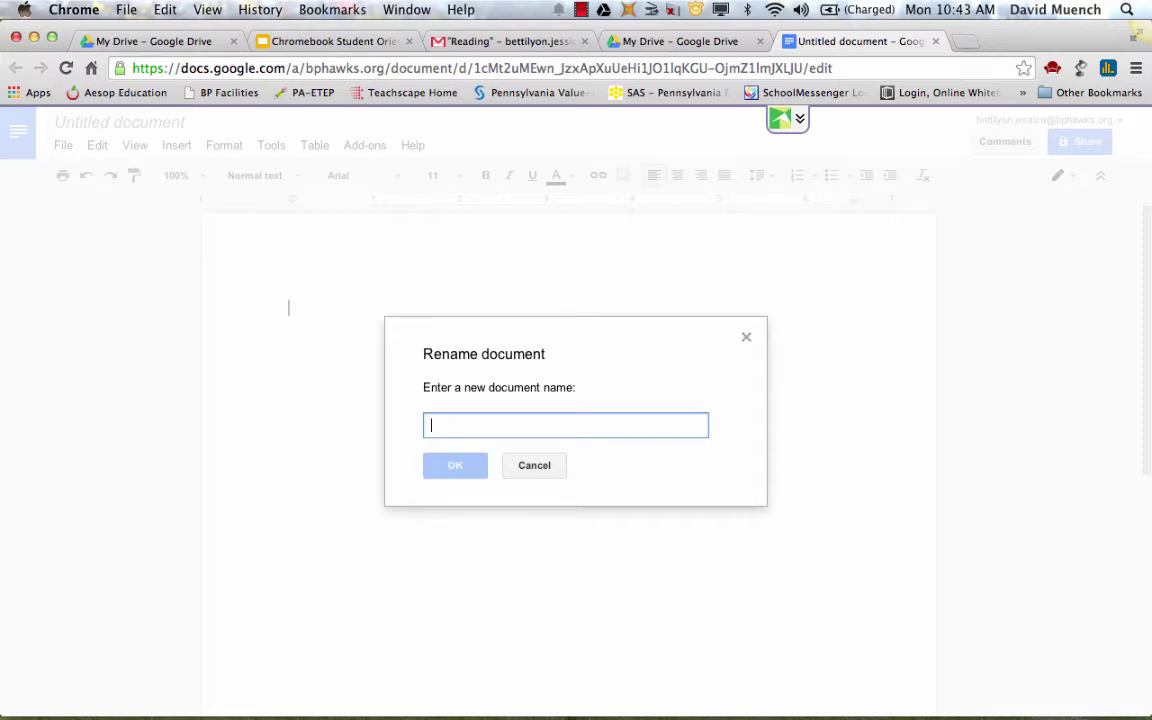
text(TEST)
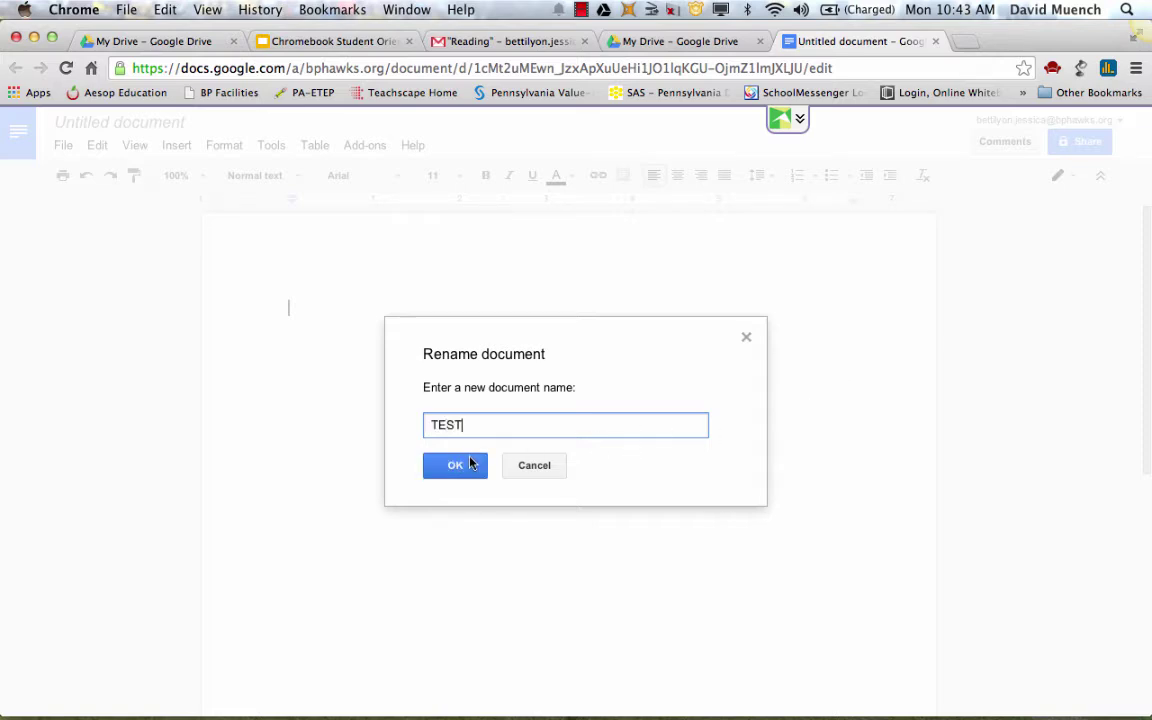
click(467, 465)
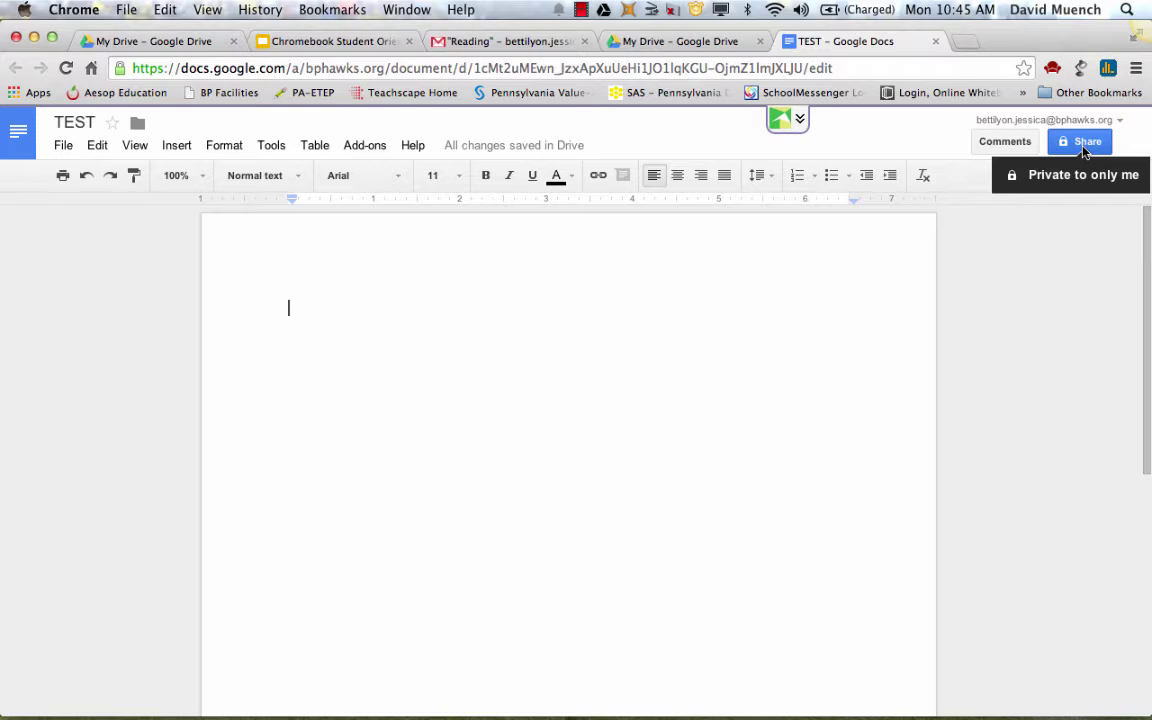
Open TEST's sharing settings and enter the collaborator's surname in the invite field
click(1085, 145)
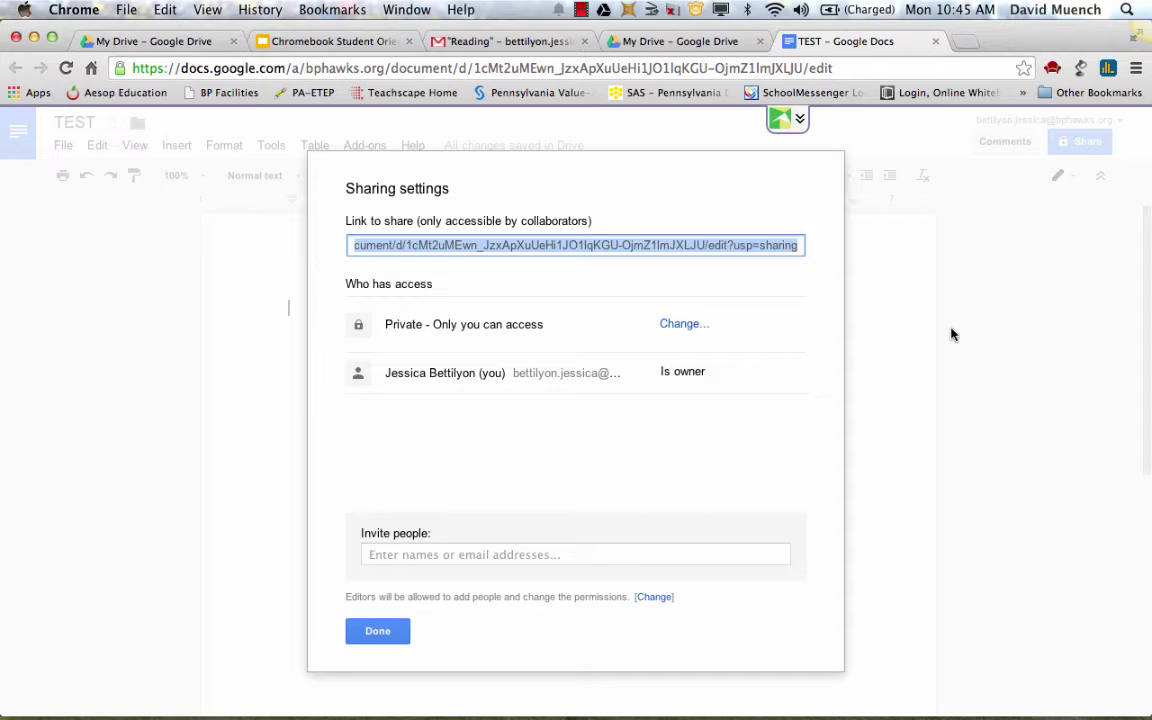
click(540, 554)
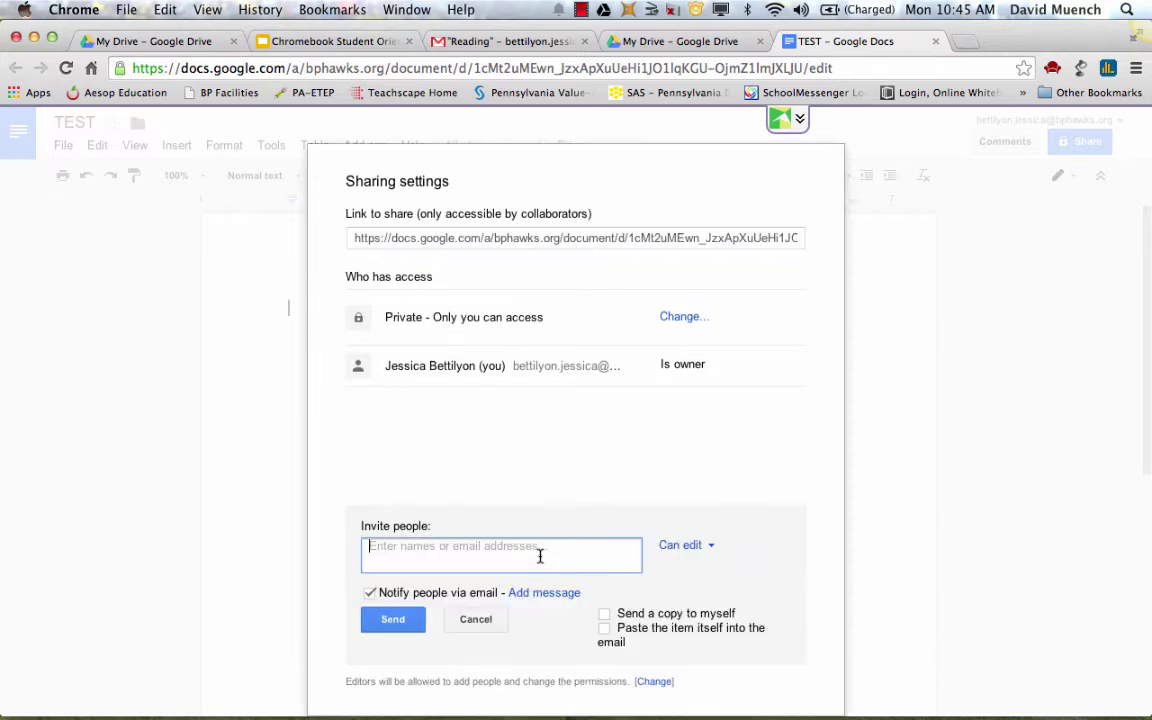
text(MUENCH)
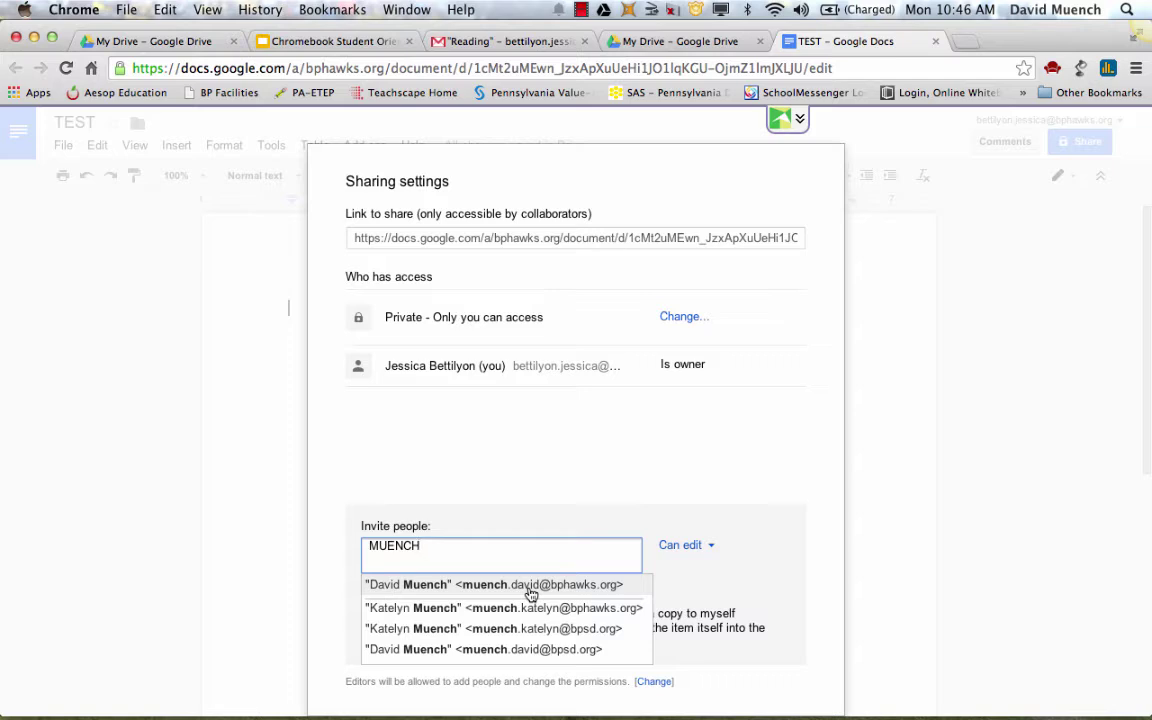
Invite the collaborator's school address with Can edit access, then close the sharing settings
click(530, 594)
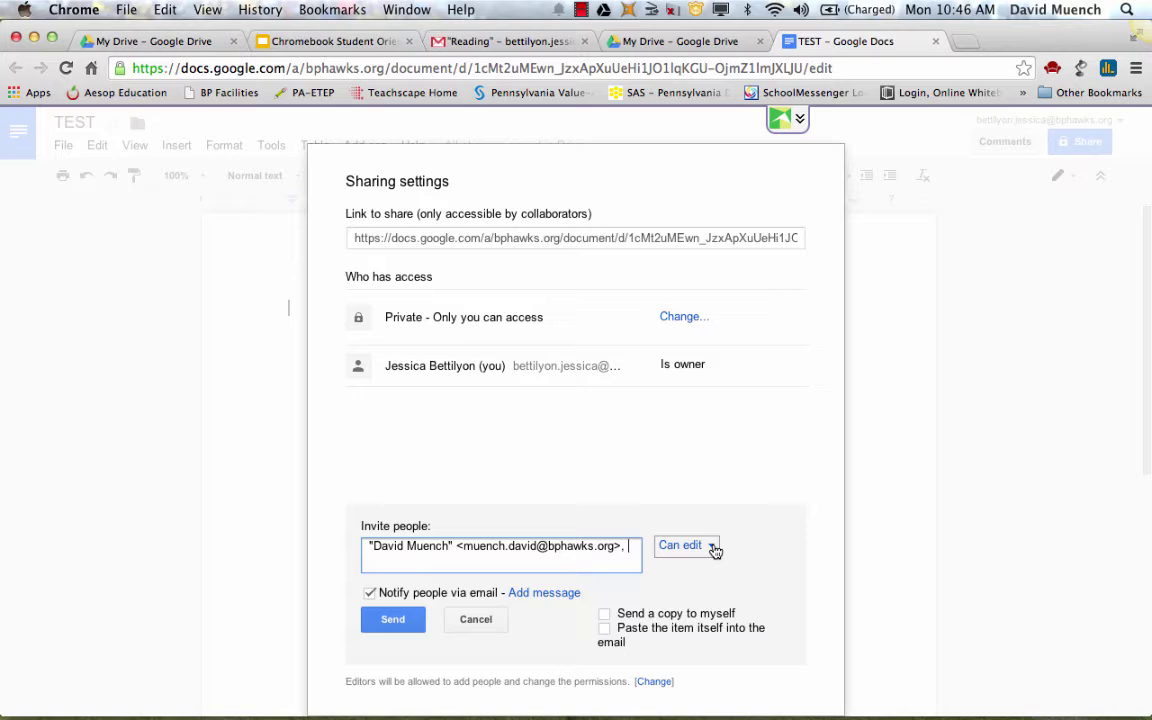
click(714, 551)
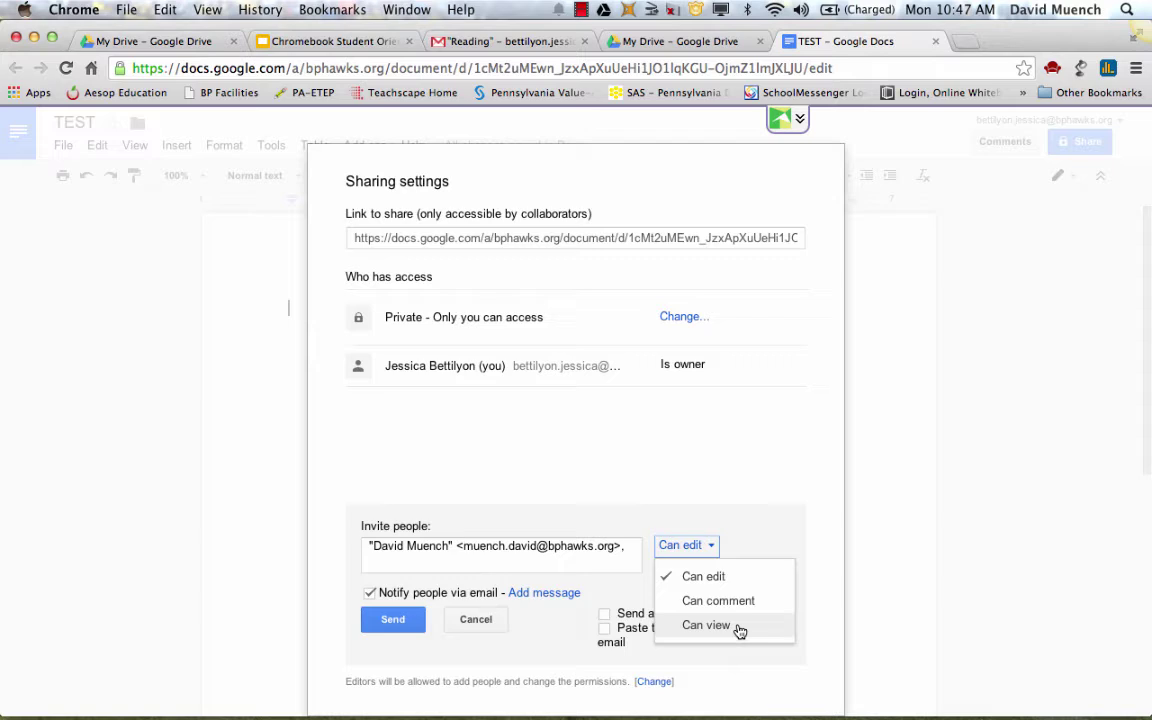
click(394, 621)
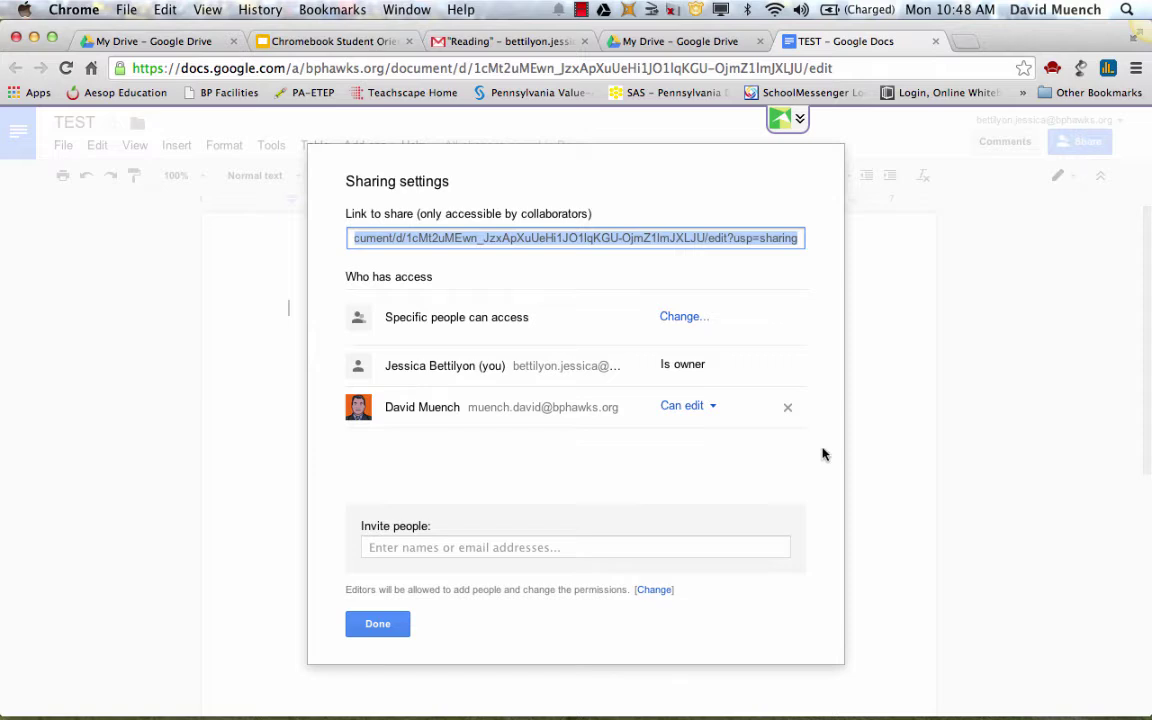
click(378, 624)
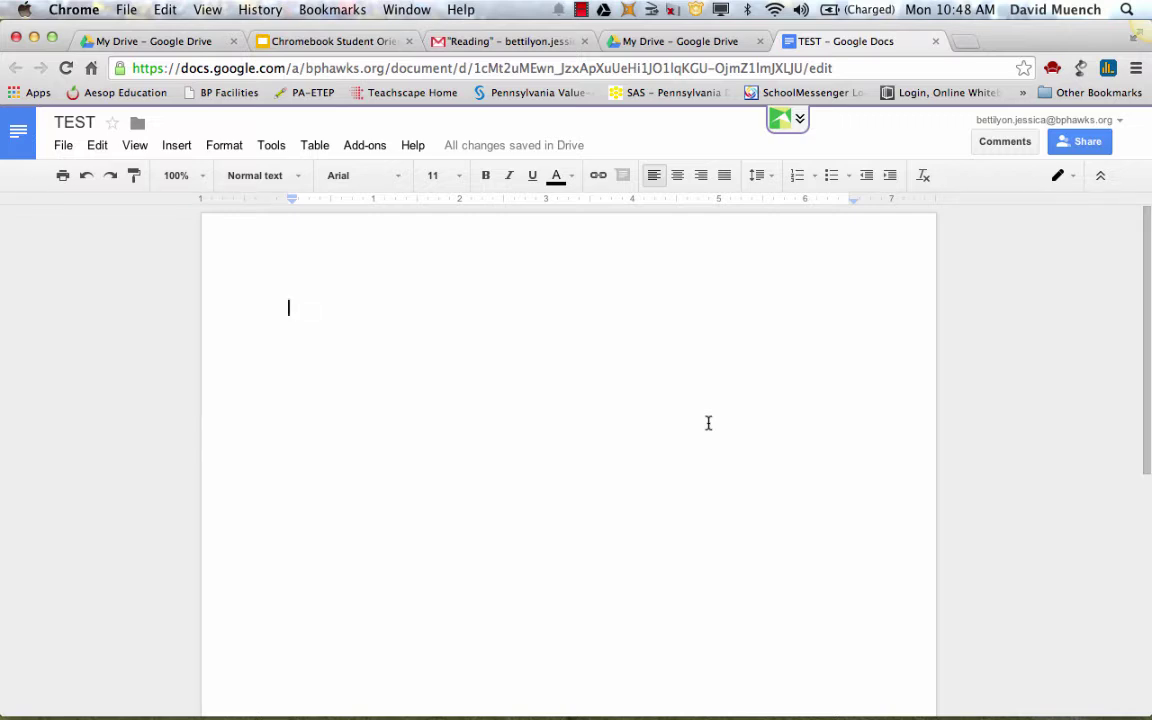
Type 'Hi' into TEST and return to the My Drive tab
text(Hi)
click(680, 42)
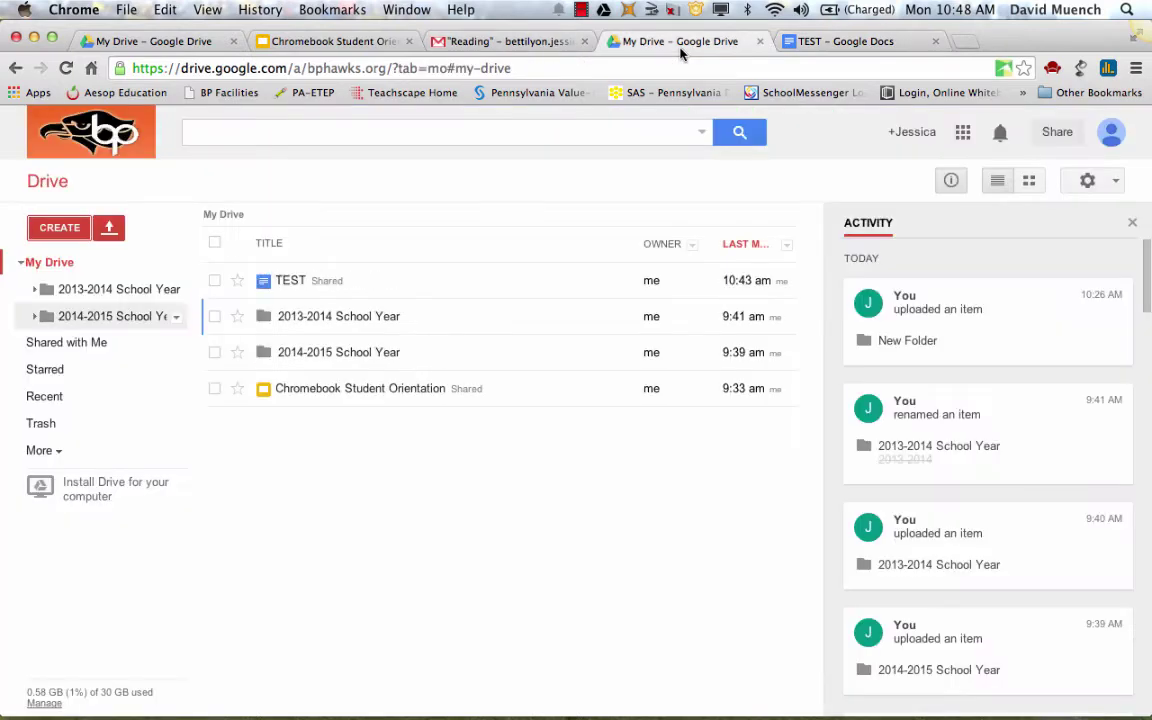
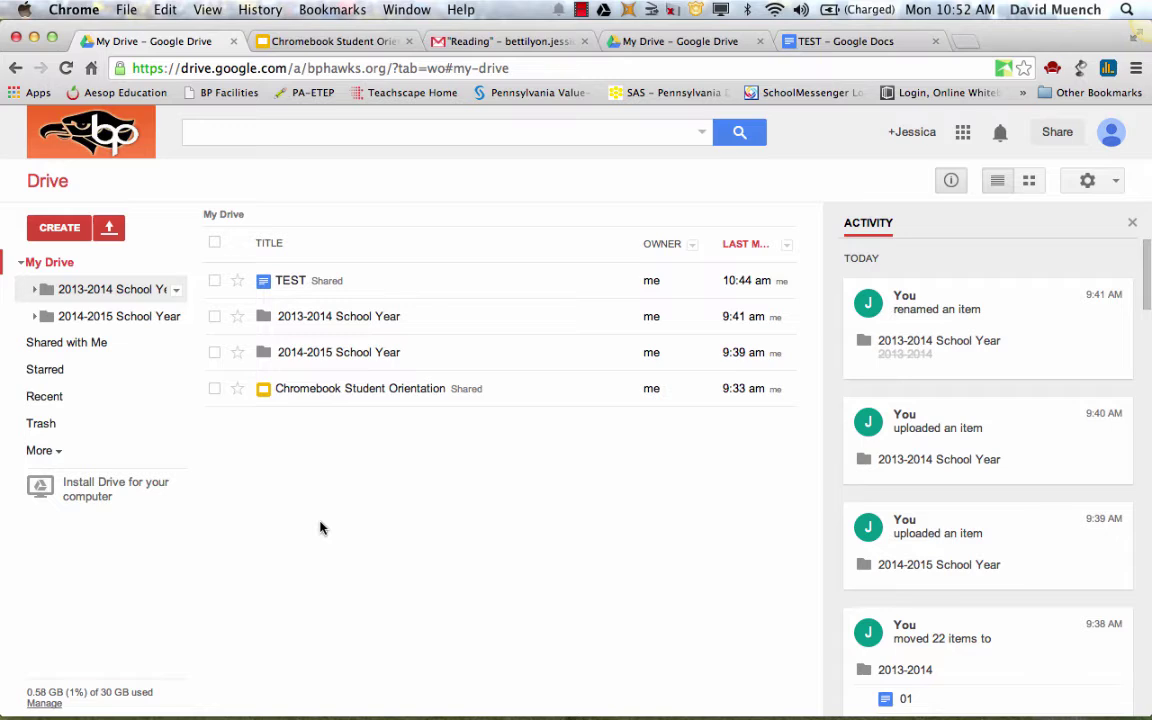
Expand the sidebar's More section to reveal Offline and All Items
click(50, 458)
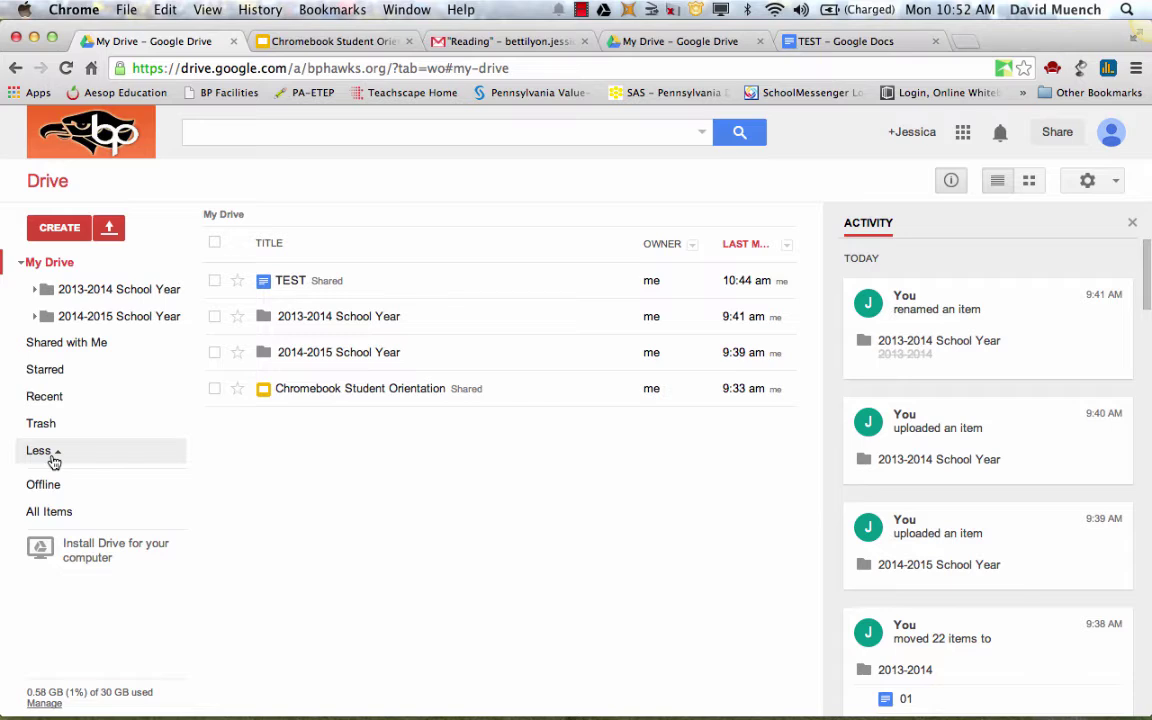
click(40, 451)
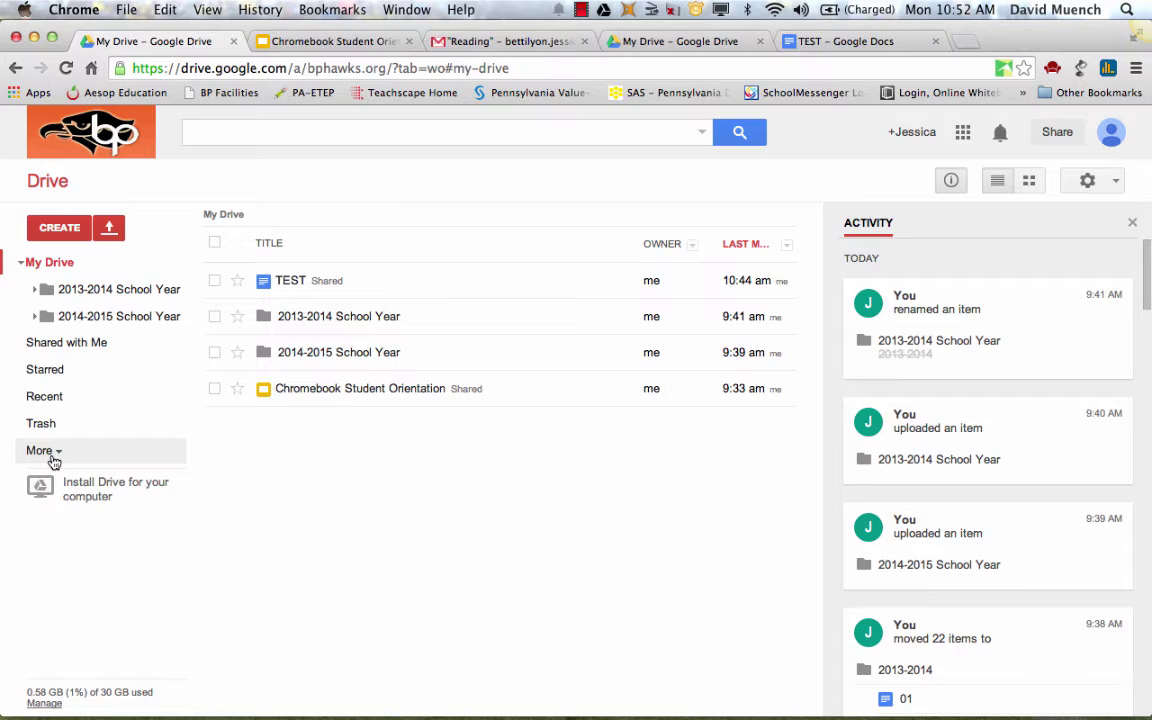
click(54, 462)
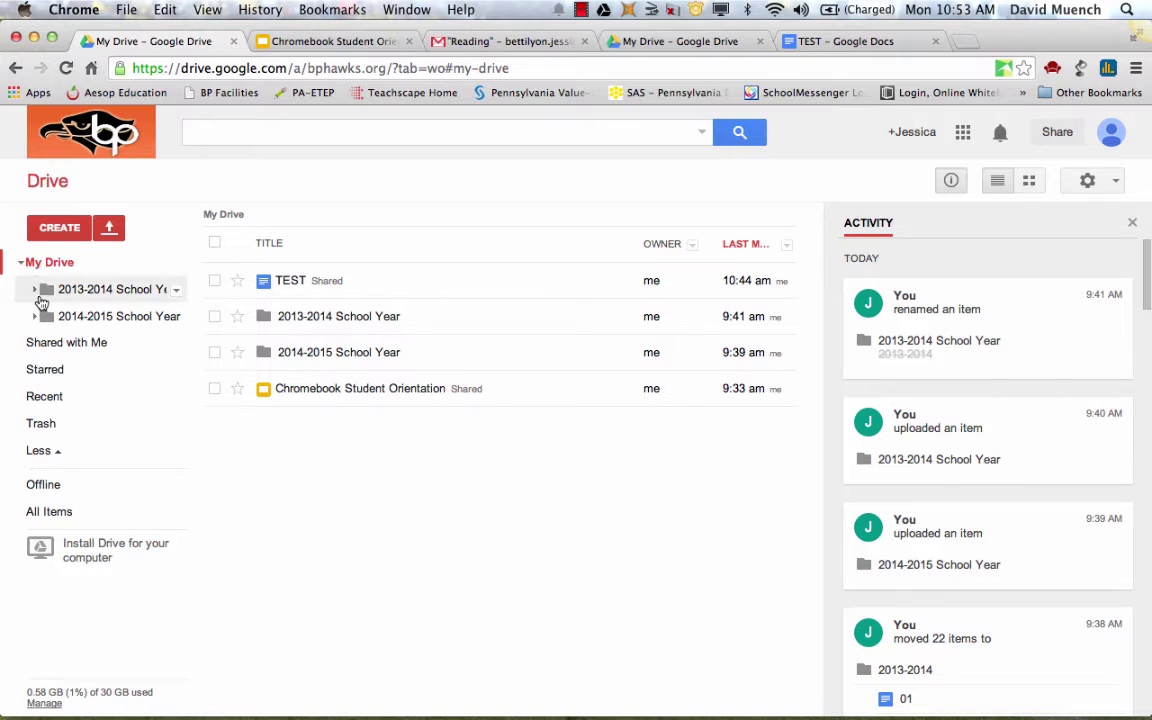
Peek at the 2013-2014 School Year subfolders, then open the Get stuff done offline page
click(35, 292)
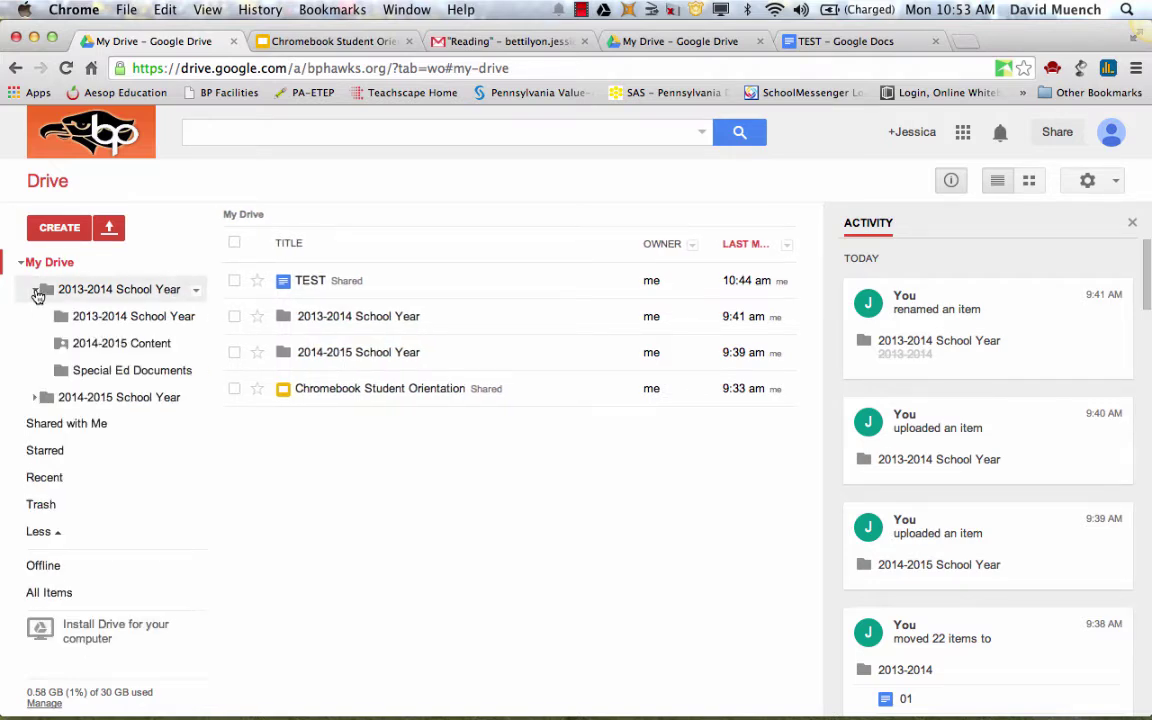
click(35, 291)
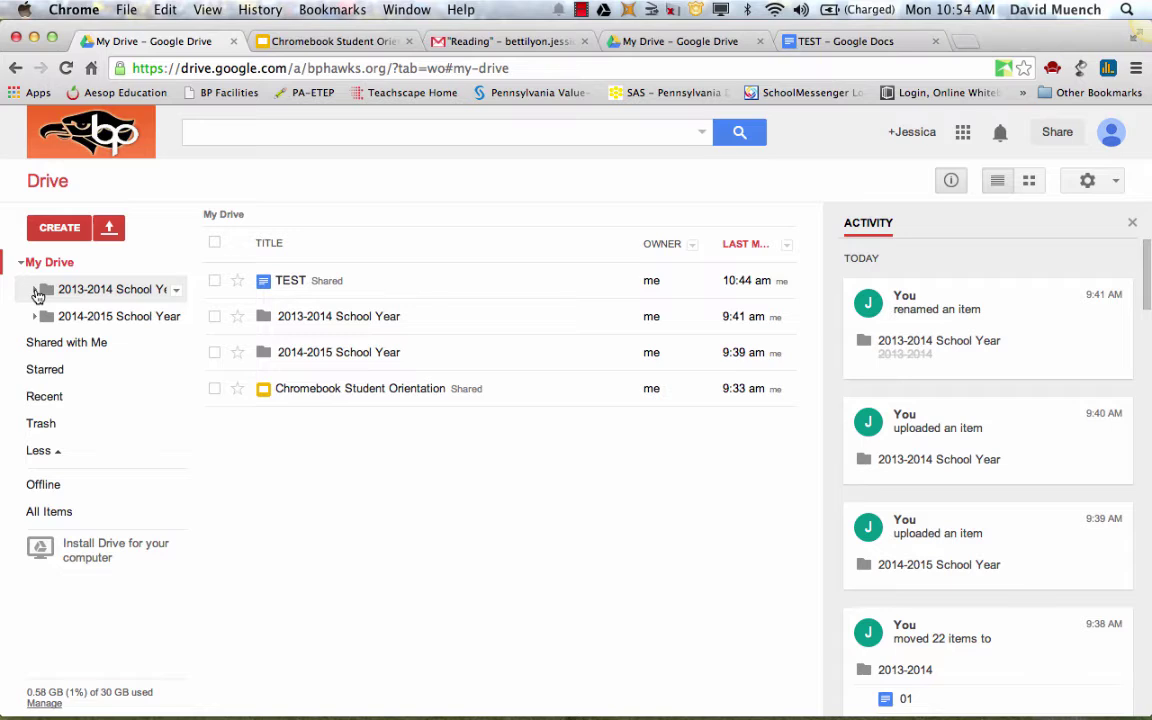
click(42, 487)
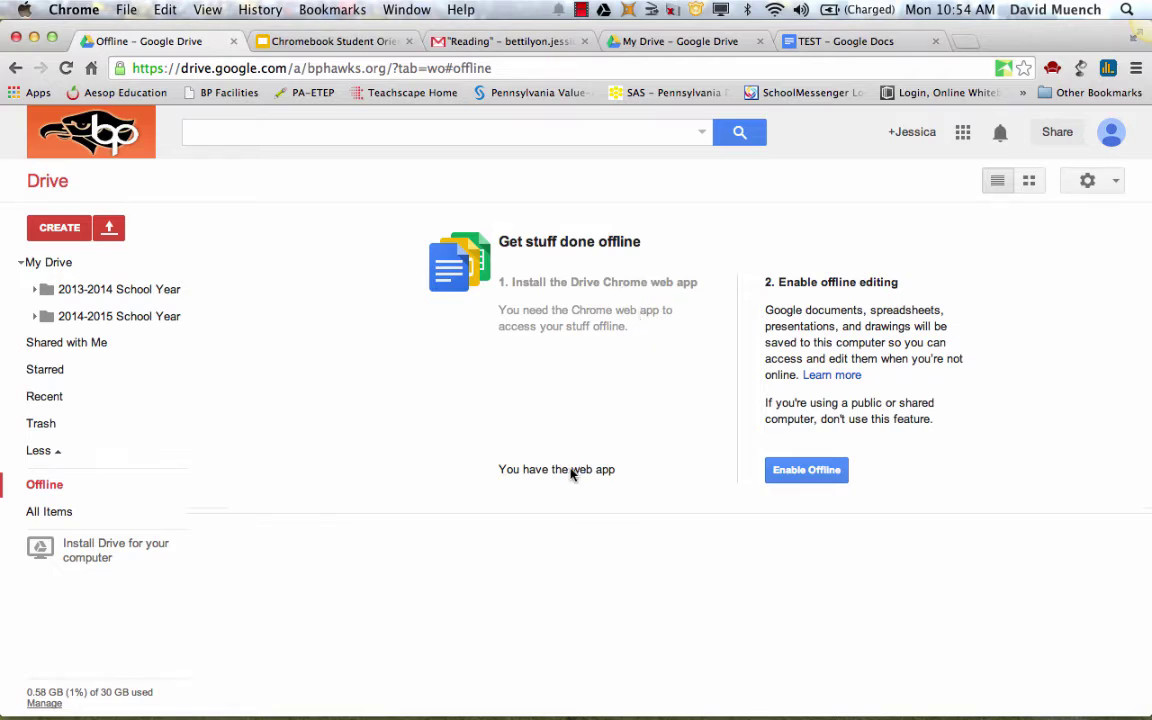
drag(496, 473, 617, 474)
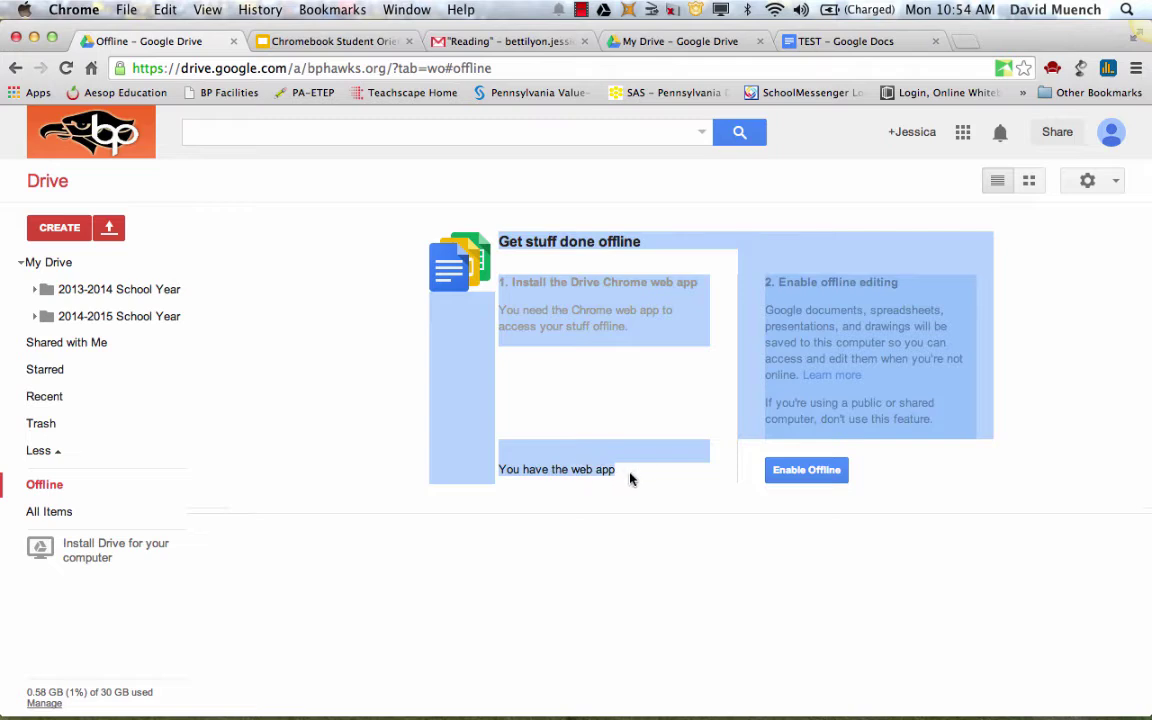
click(630, 479)
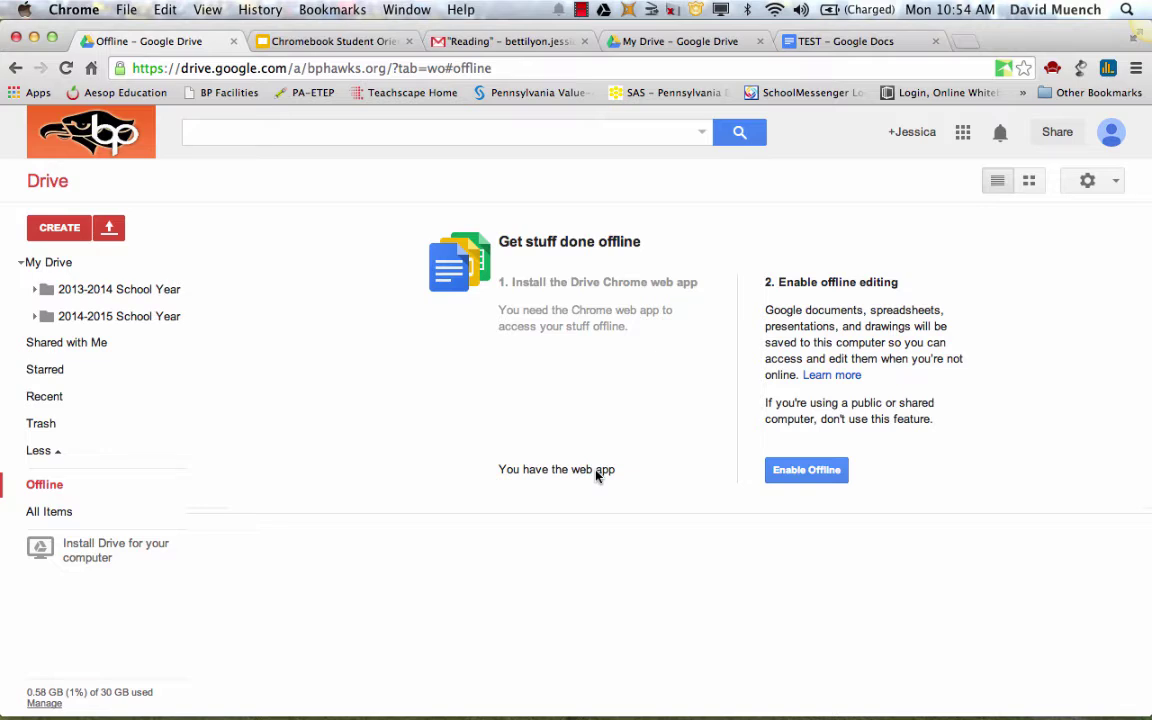
Enable Offline so Drive files sync locally, then return to the My Drive list
click(771, 471)
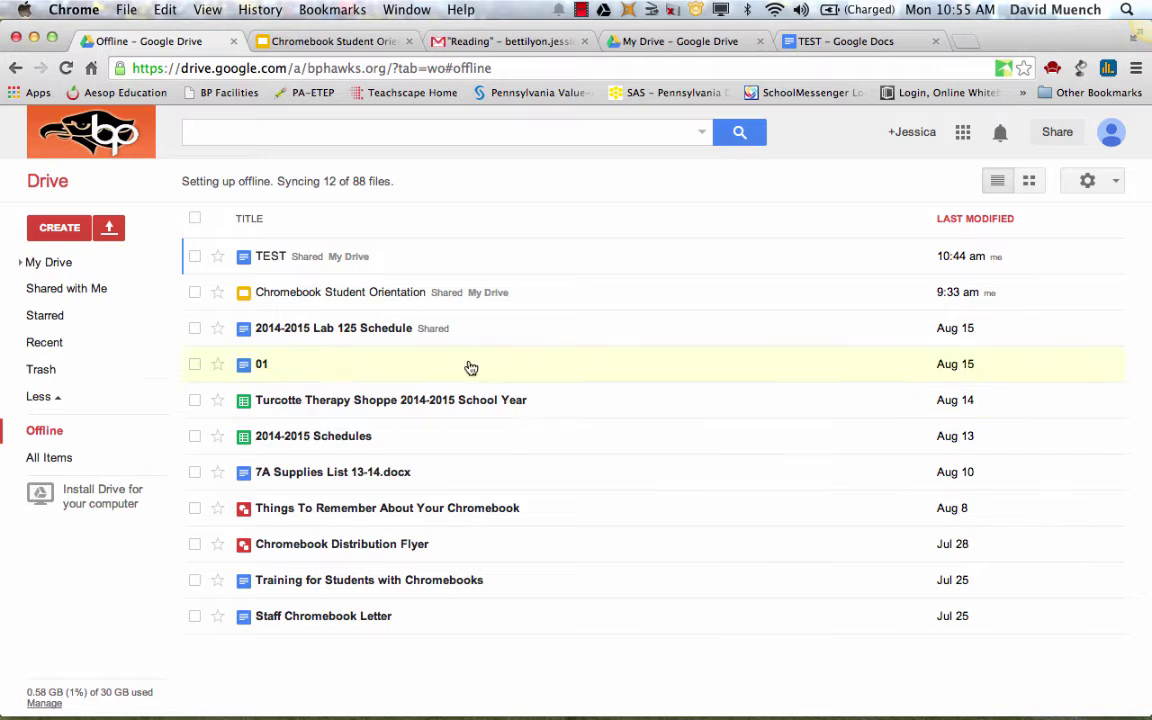
click(48, 261)
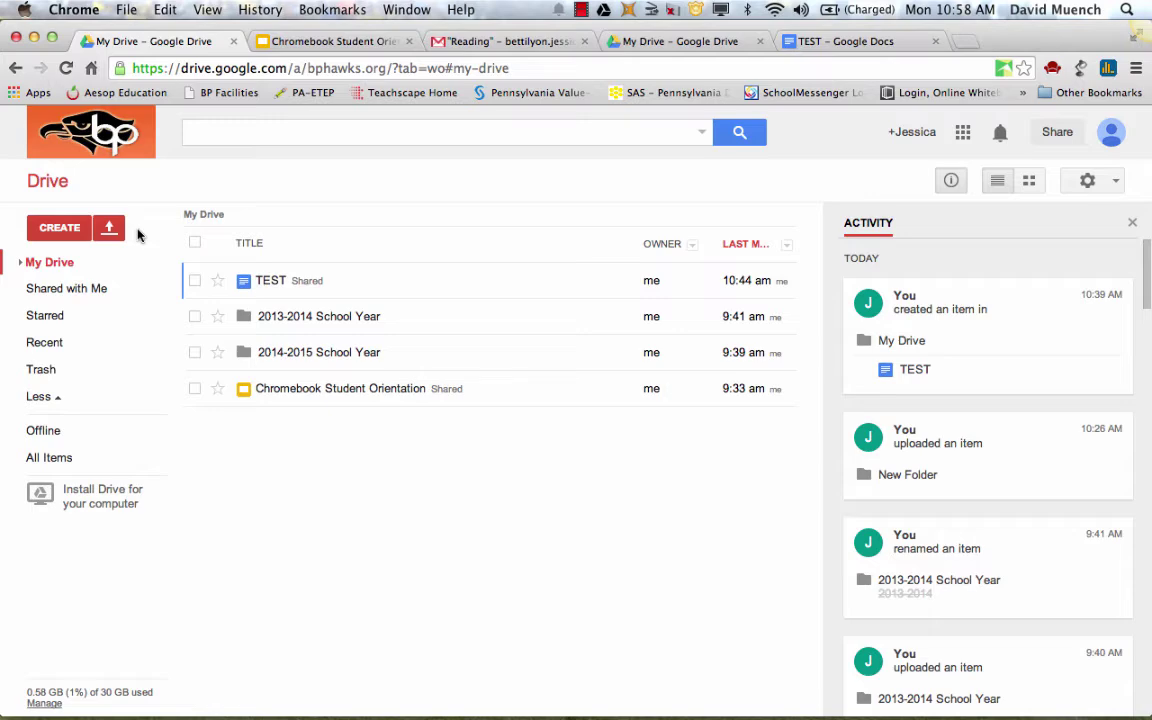
Use Mission Control to bring the Chrome window with Google Drive to the front
key(F3)
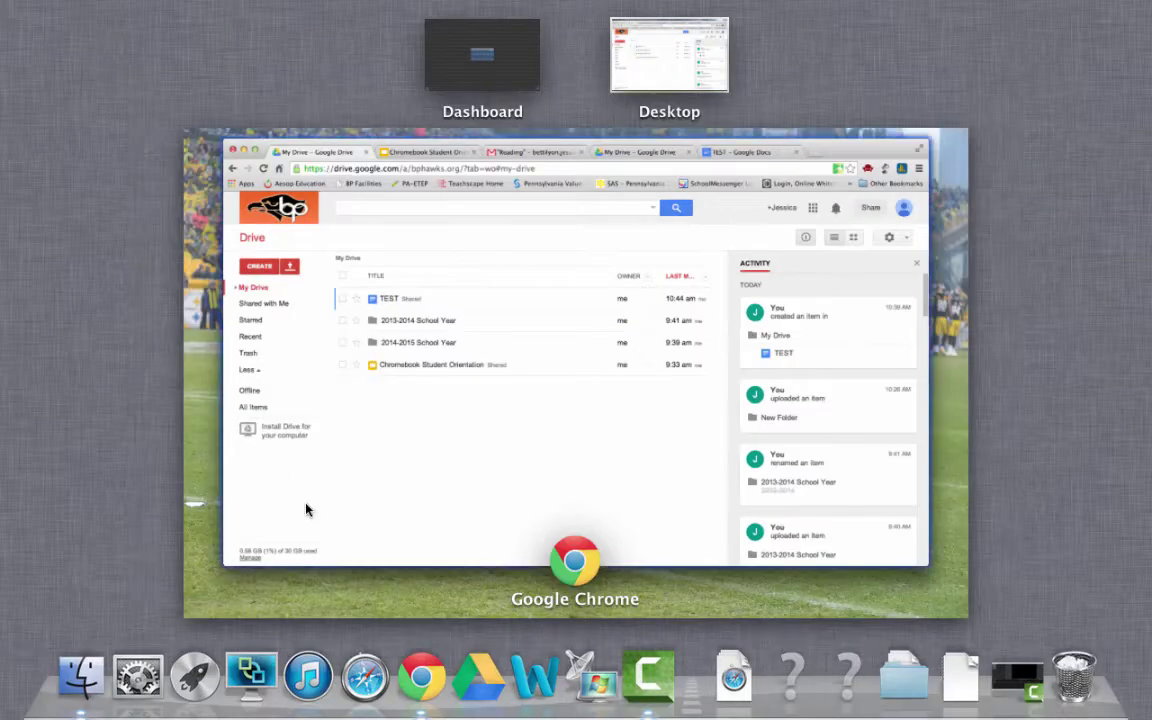
click(645, 698)
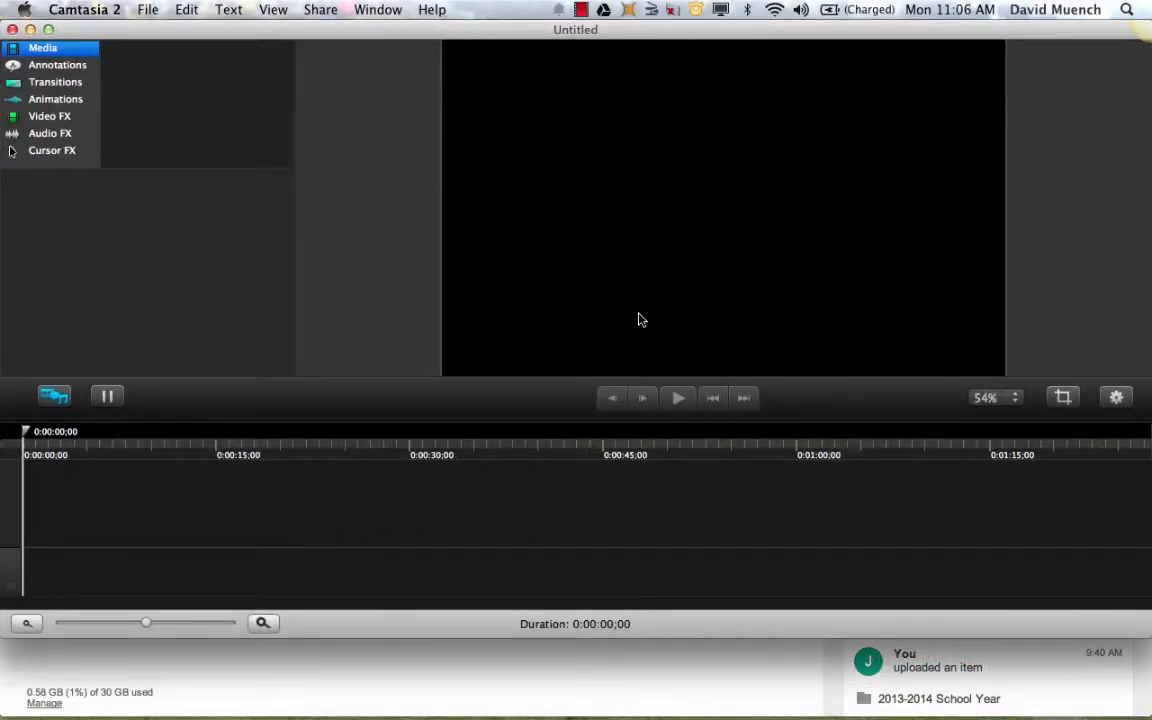
key(F3)
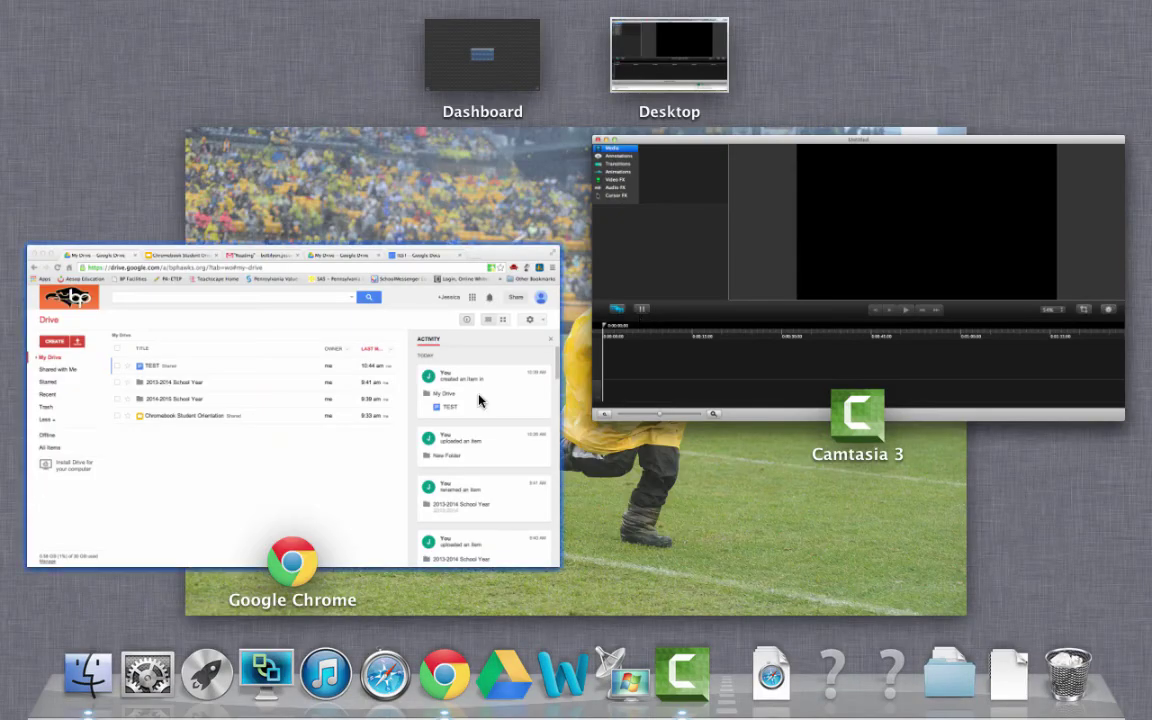
click(329, 481)
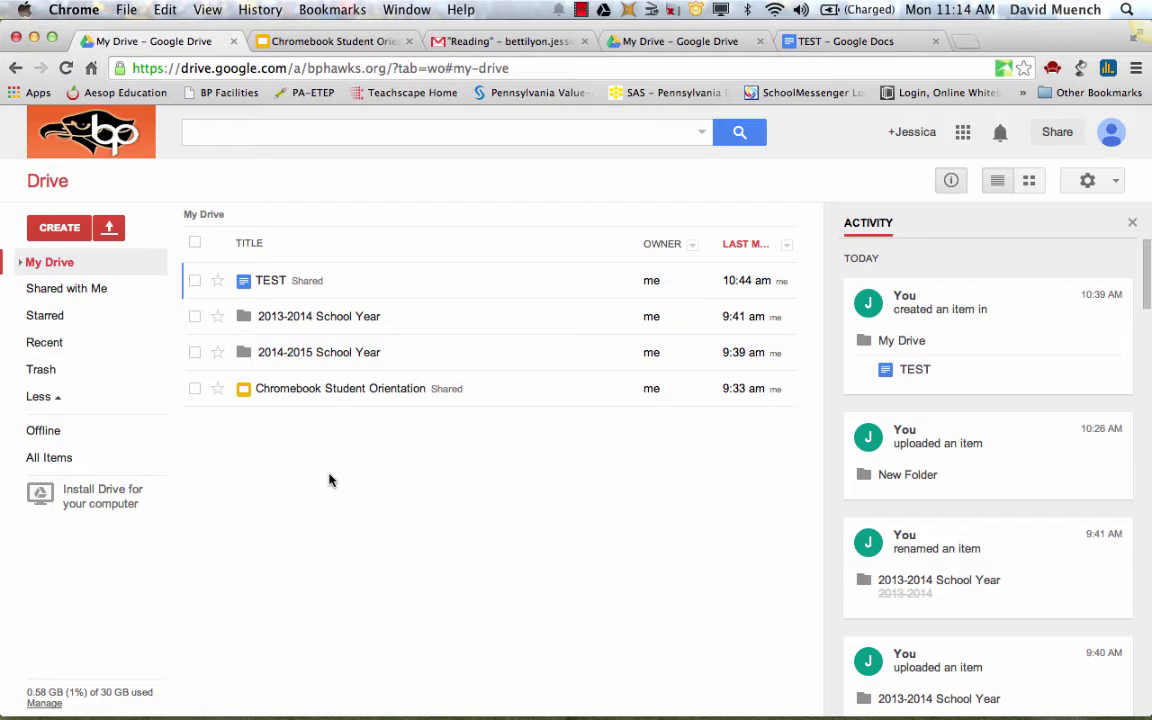
View Shared with Me, then return to the Chromebook Student Orientation slides at Working Offline
click(122, 290)
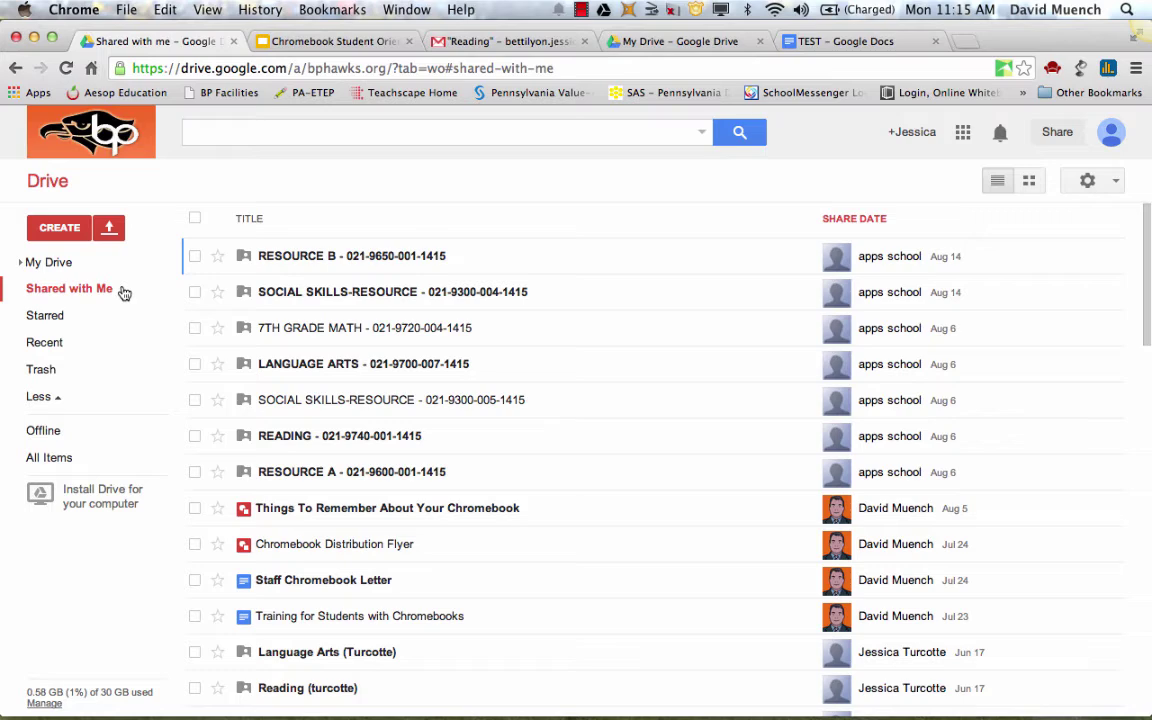
click(318, 43)
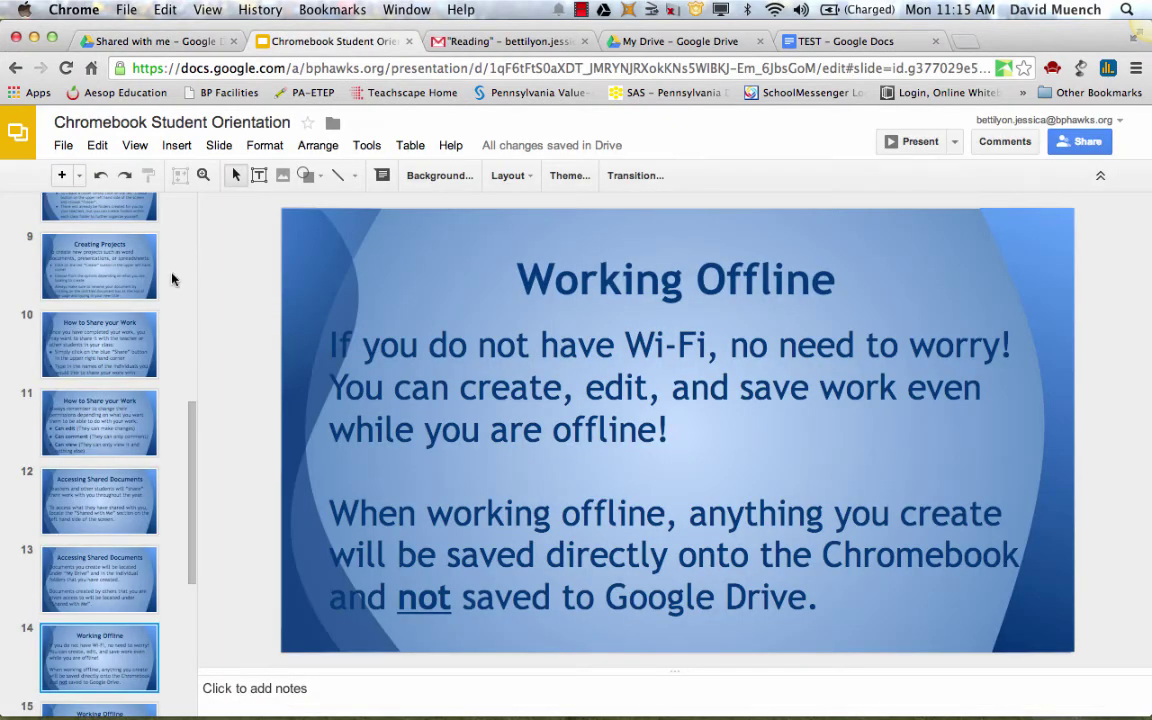
scroll(100, 645, down, 1)
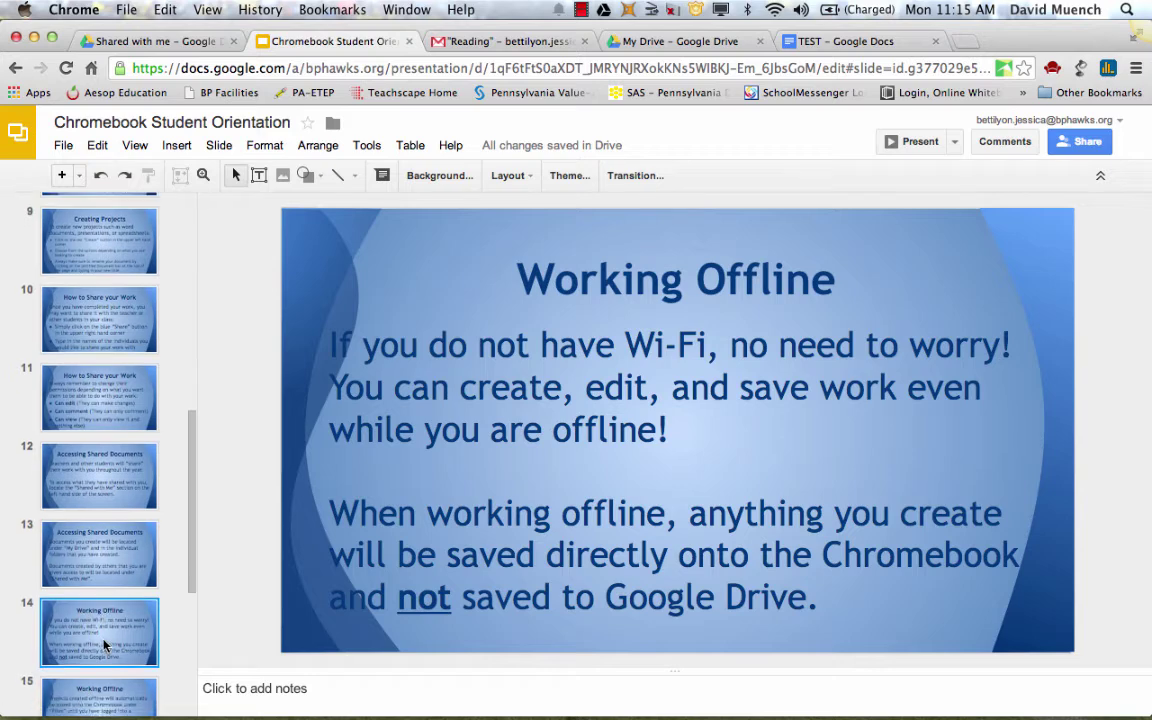
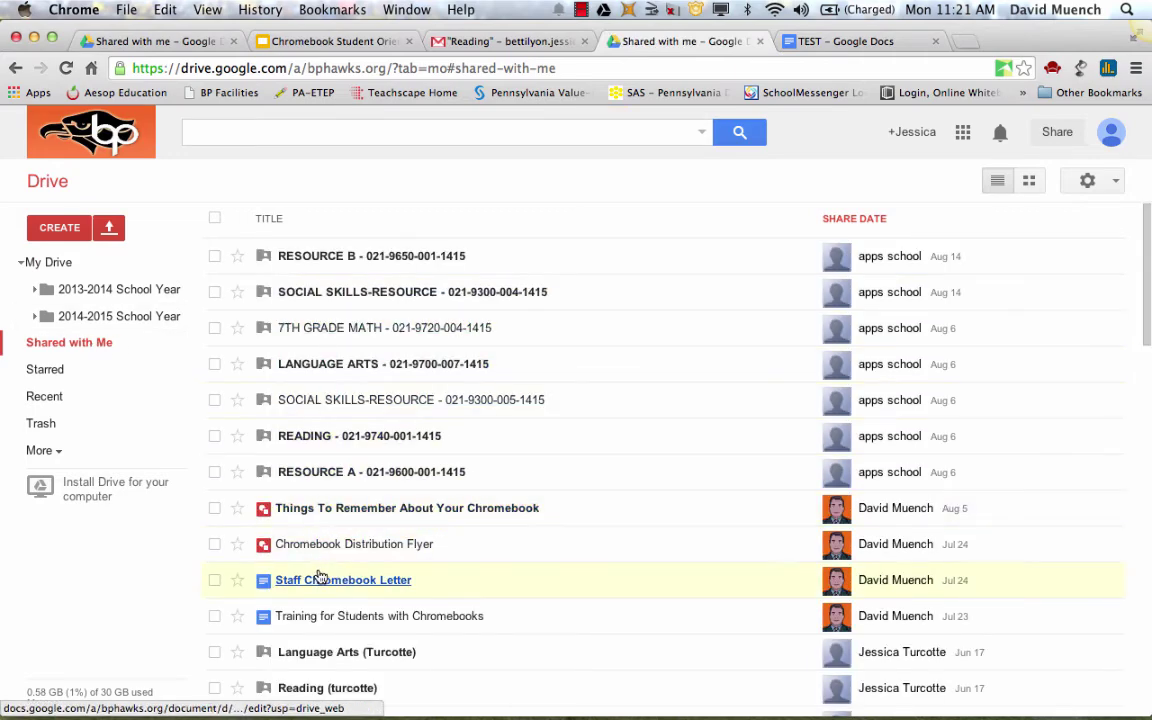
Scroll down Shared with me and open the Animal Essay Rubric document in a new tab
scroll(327, 622, down, 2)
scroll(330, 628, down, 5)
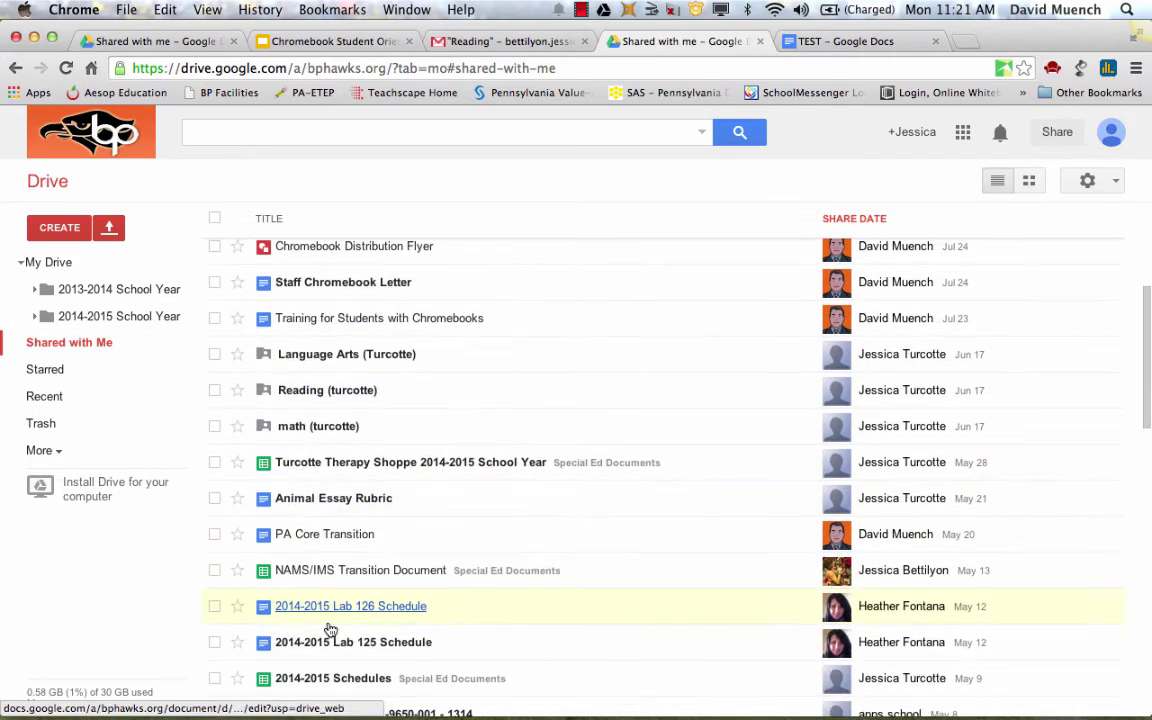
scroll(330, 628, down, 1)
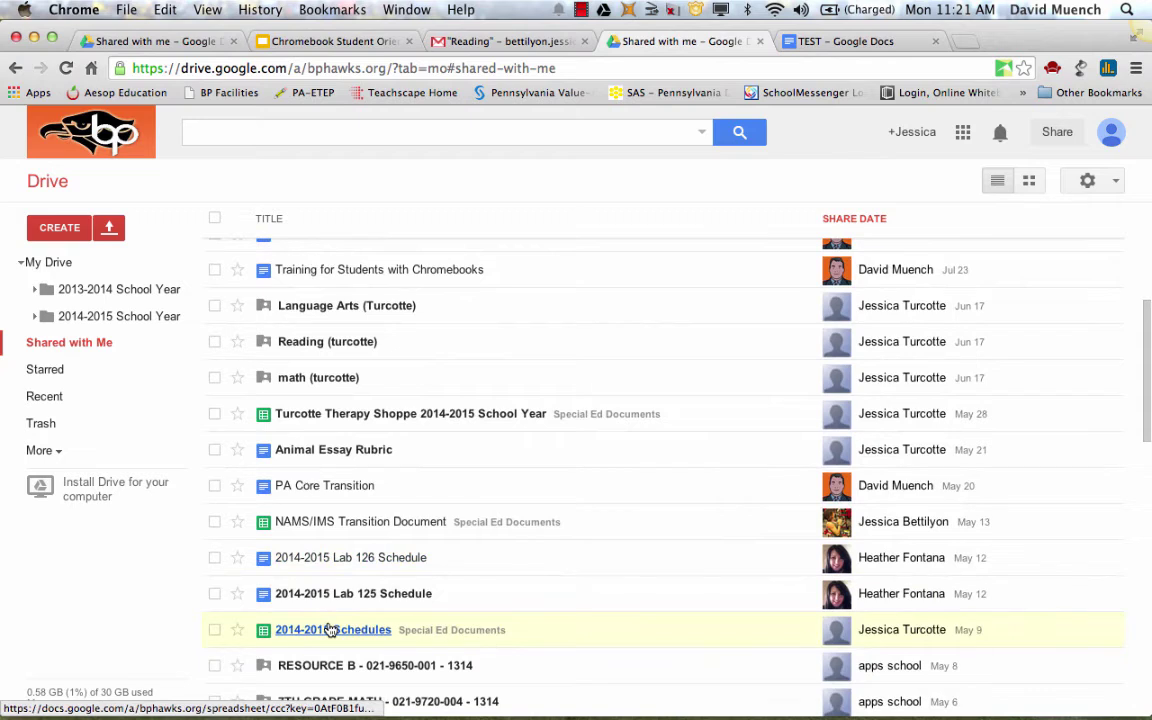
click(343, 450)
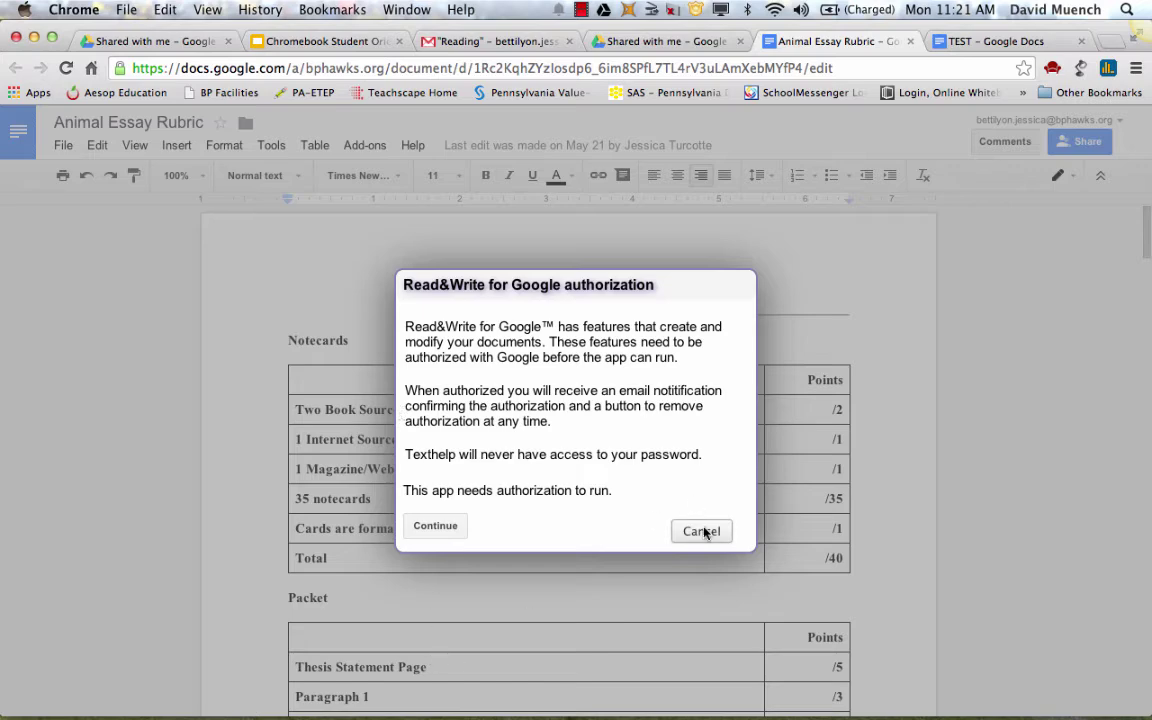
Cancel the Read&Write authorization prompt and open the rubric's File menu
click(701, 531)
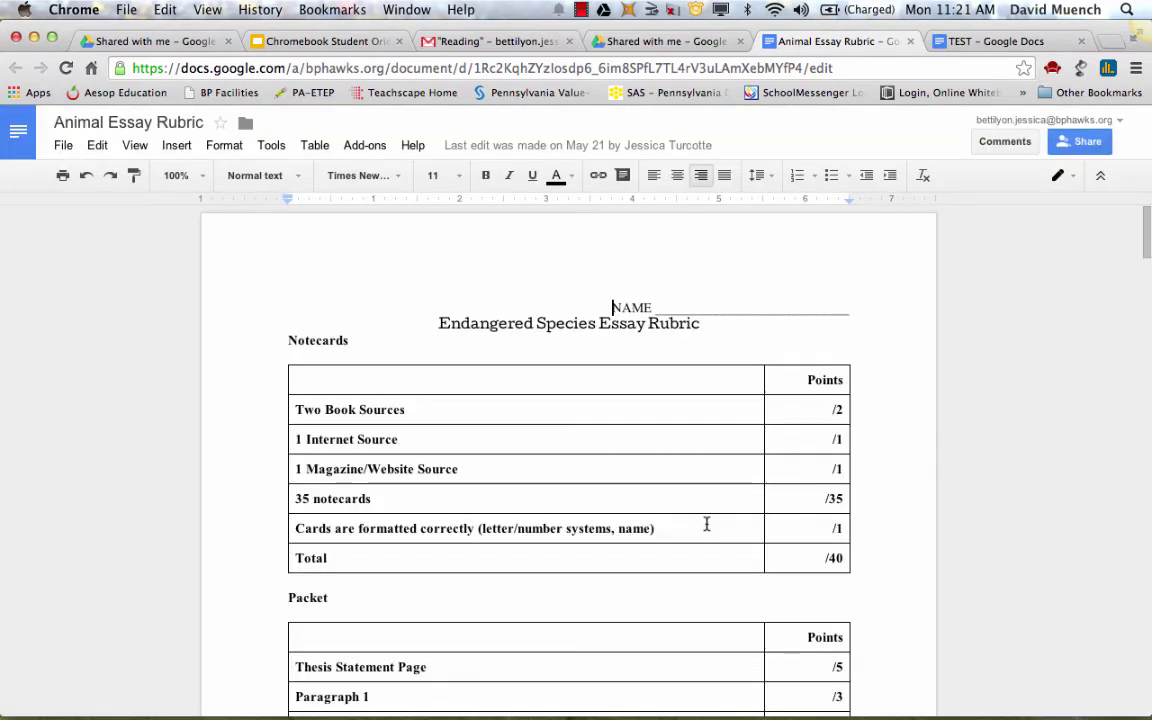
click(459, 320)
scroll(362, 347, down, 1)
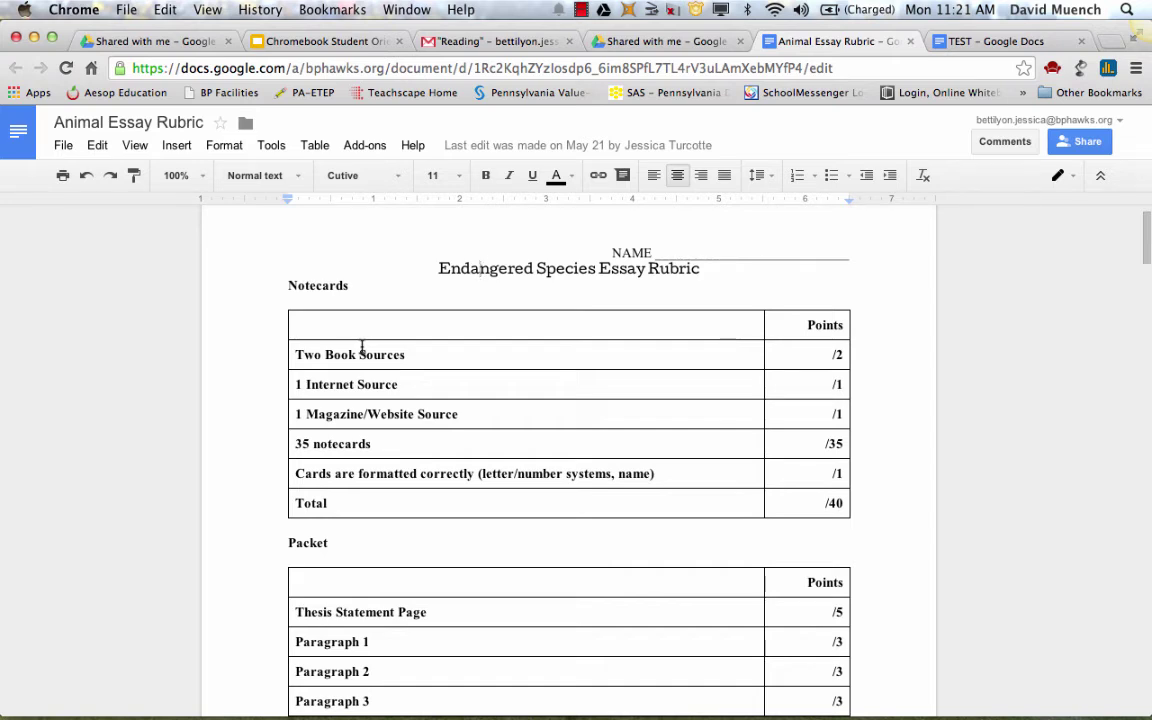
click(63, 146)
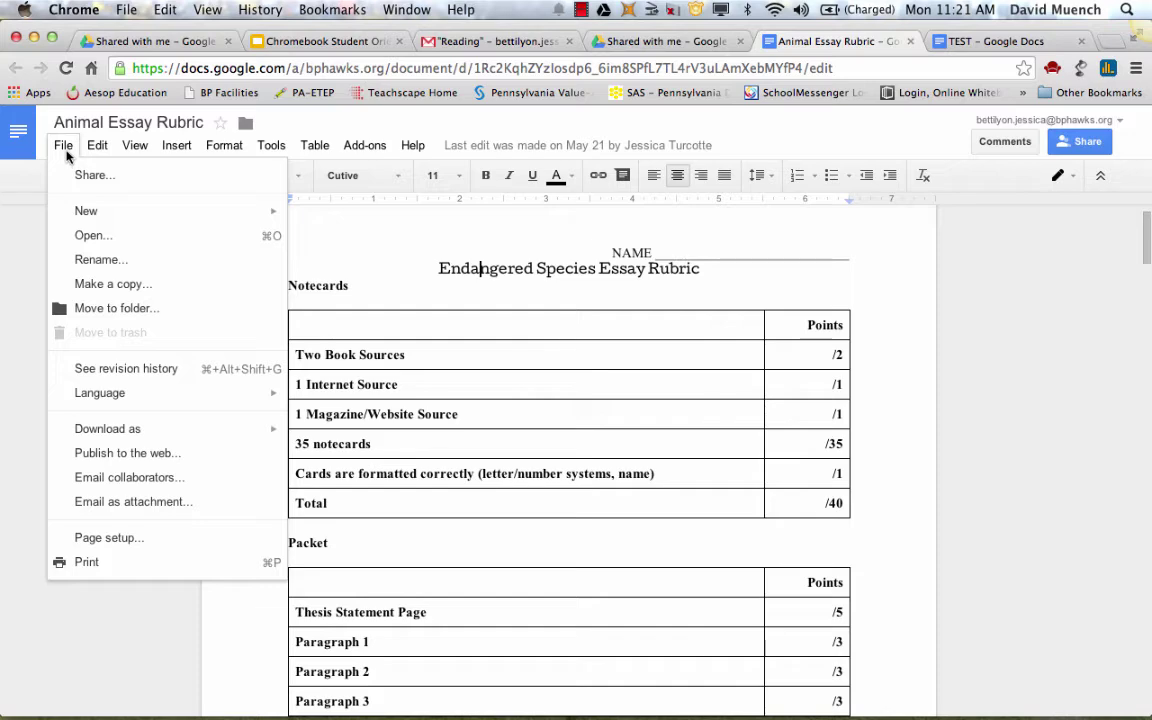
Make a copy of the rubric, keeping the suggested name 'Copy of Animal Essay Rubric'
click(112, 285)
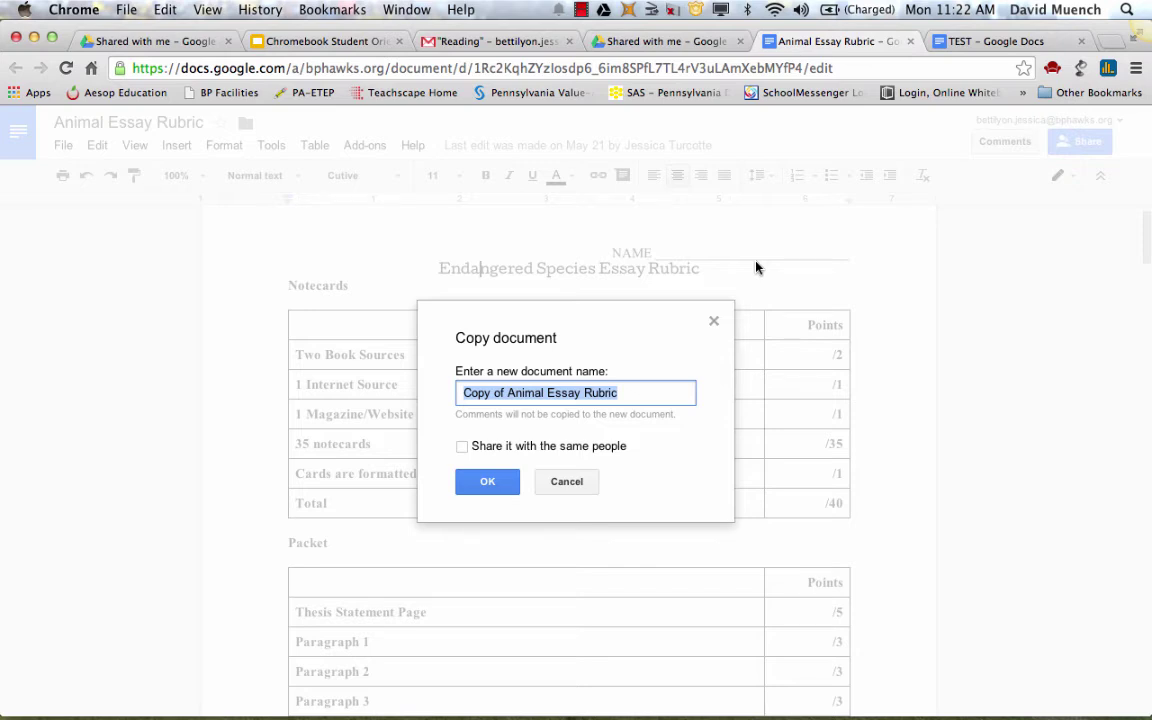
click(487, 483)
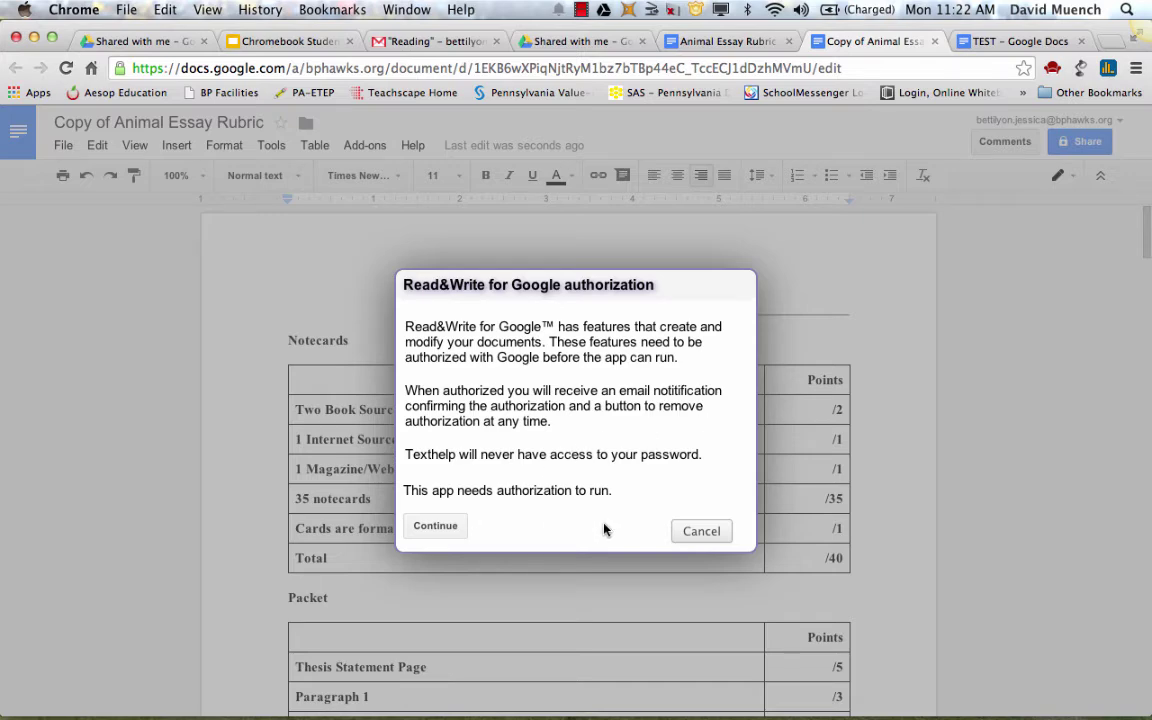
Cancel the Read&Write prompt on 'Copy of Animal Essay Rubric' and open its File menu
click(700, 533)
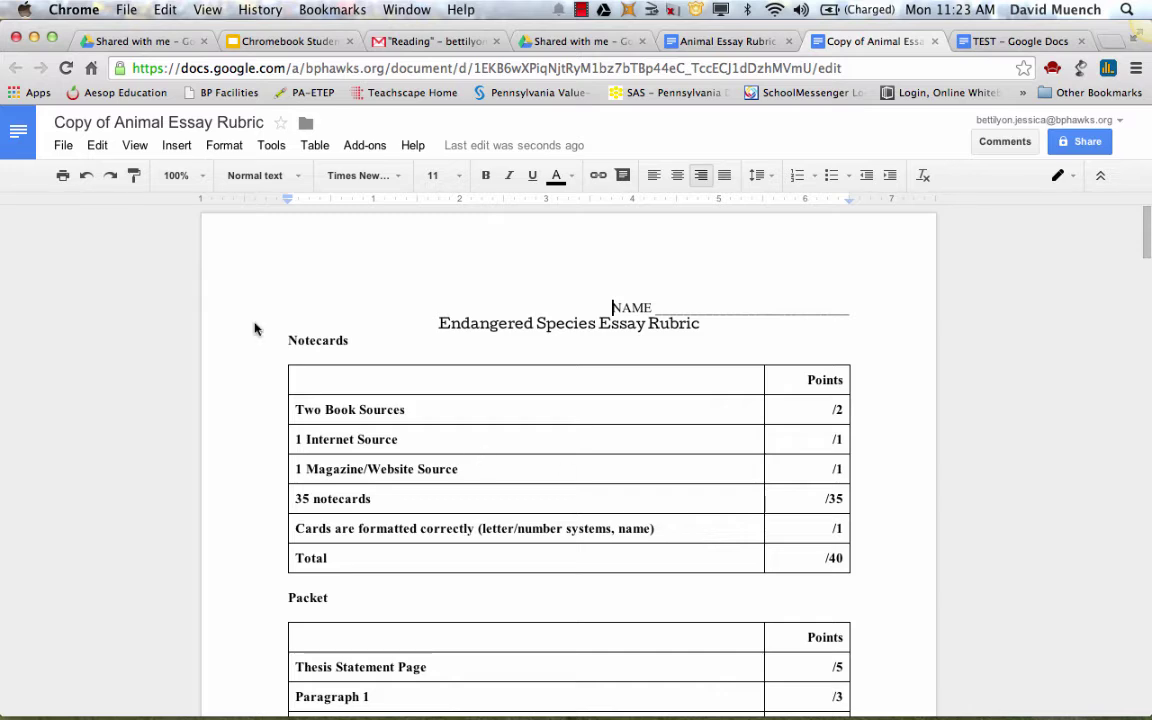
click(63, 146)
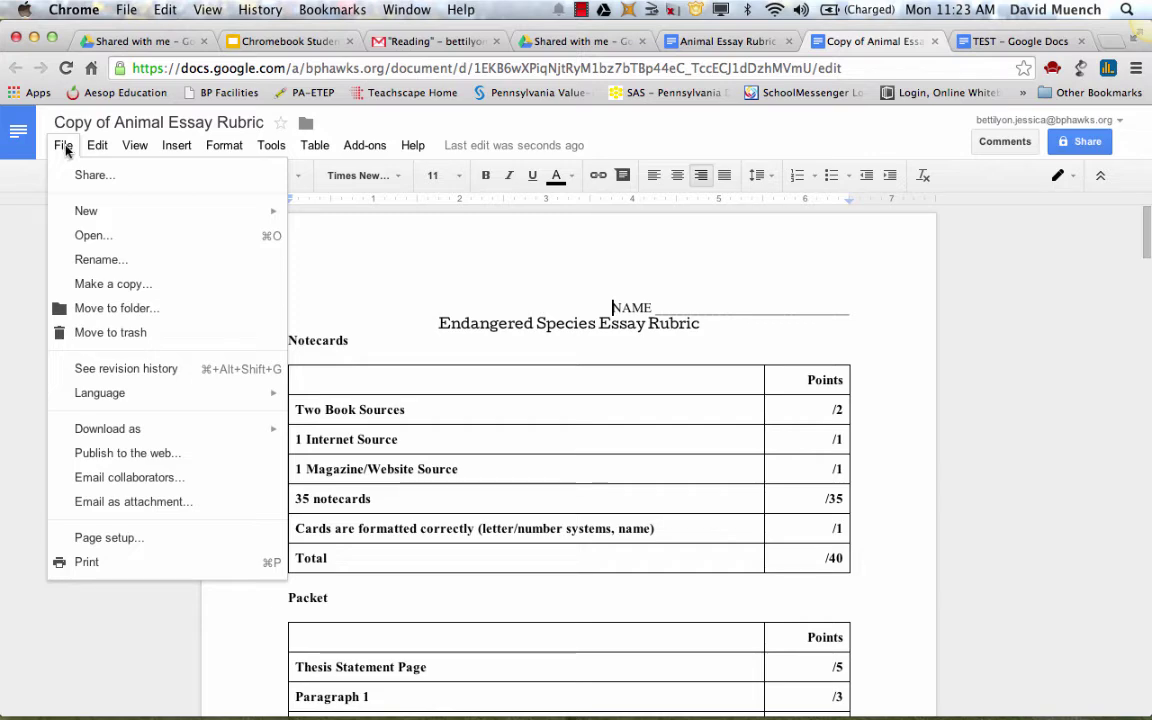
Return to the Drive tab and view My Drive, where 'Copy of Animal Essay Rubric' appears
click(548, 41)
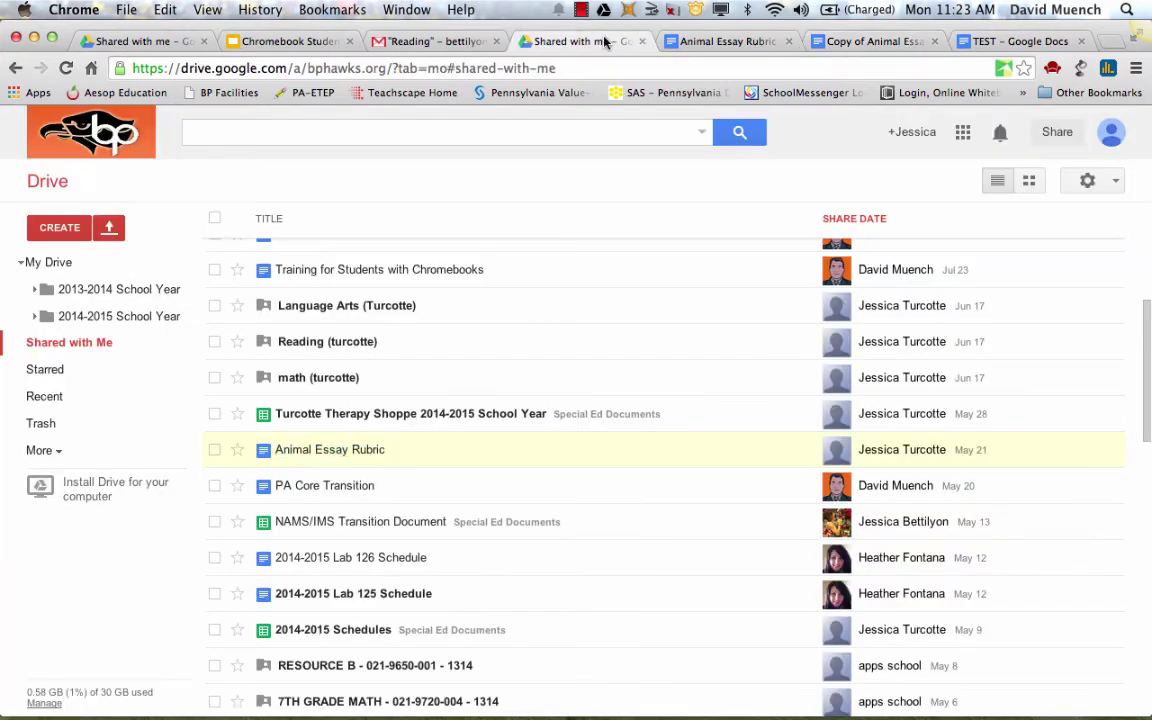
click(50, 262)
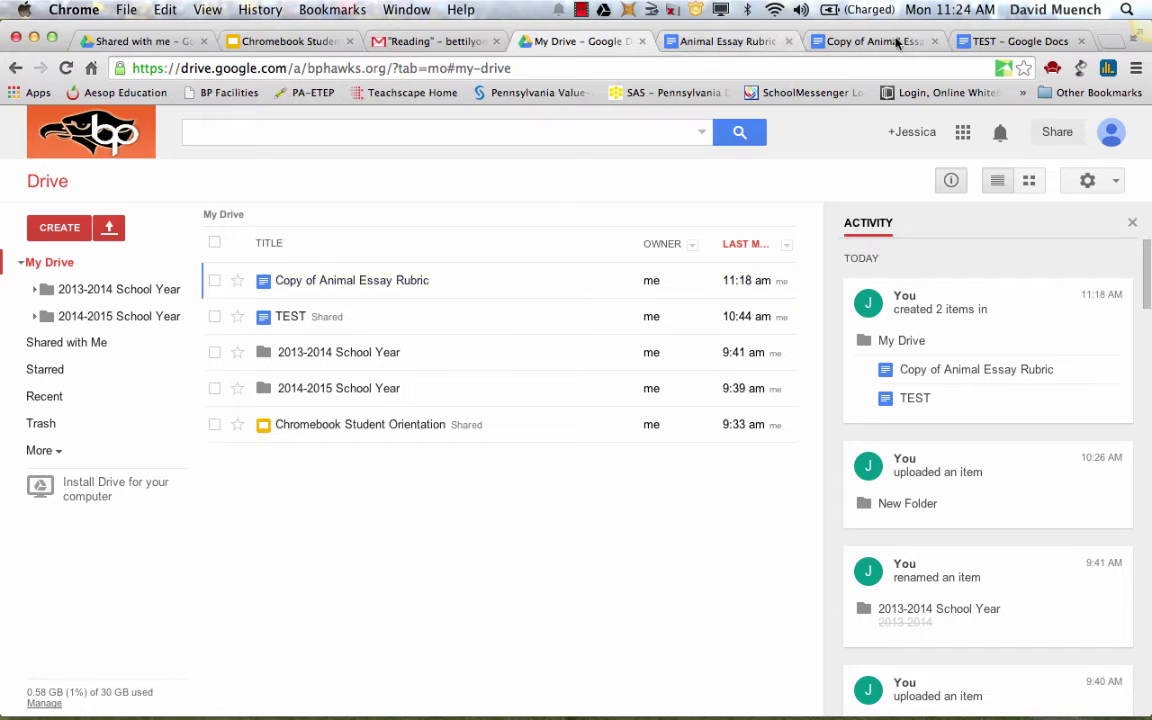
Close the rubric, its copy and TEST tabs, then show Chromebook Student Orientation slide 19
click(698, 45)
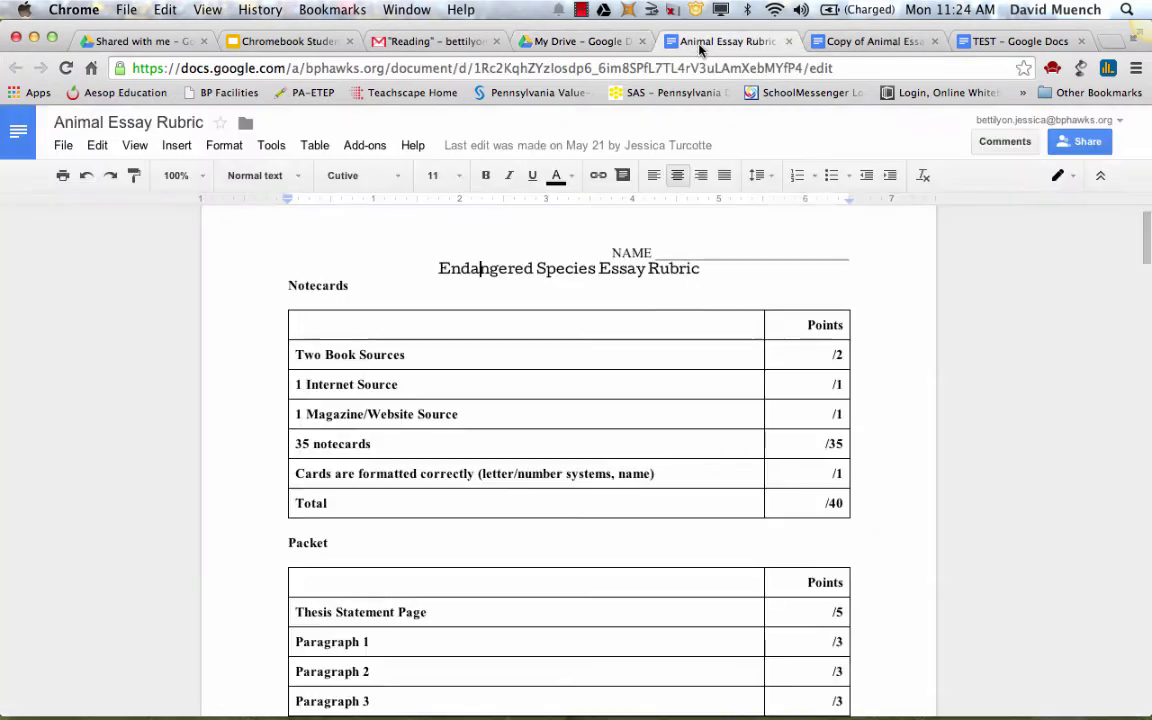
click(789, 41)
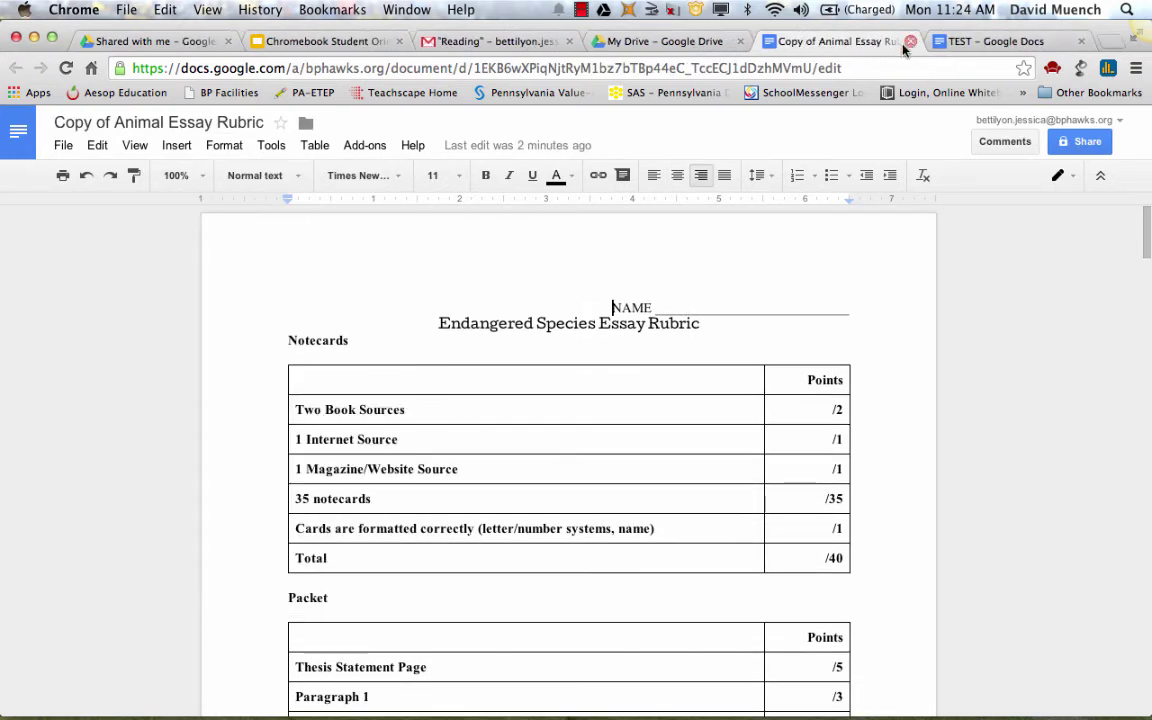
click(910, 43)
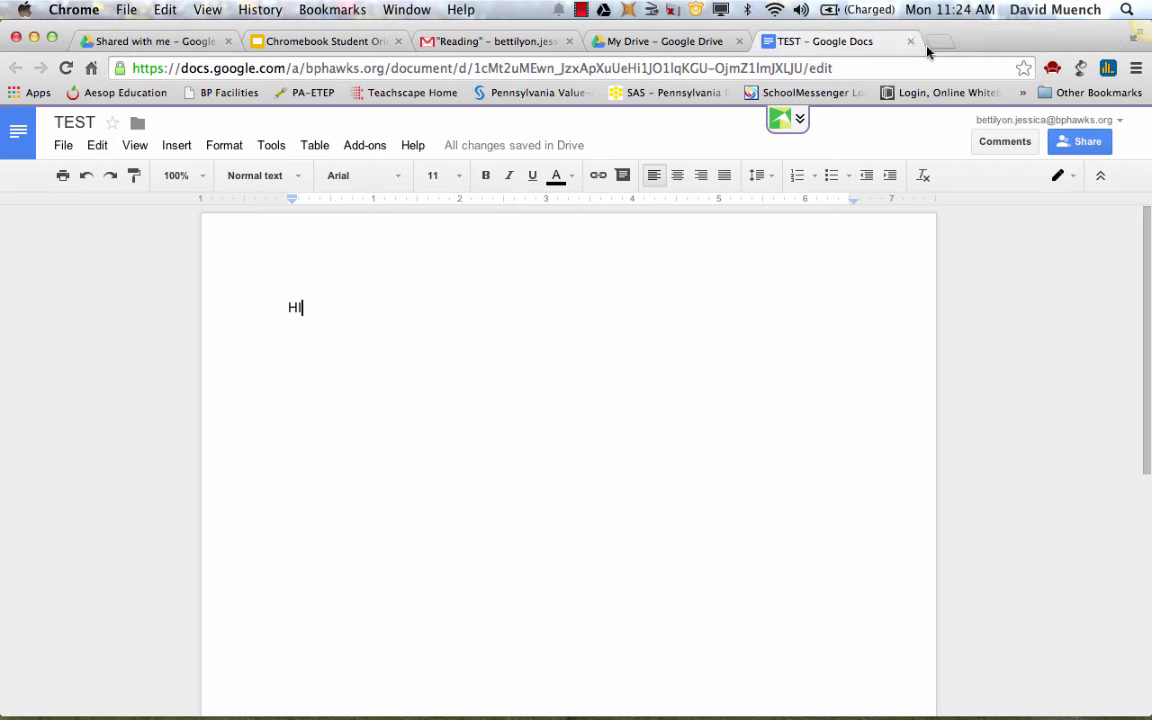
click(910, 42)
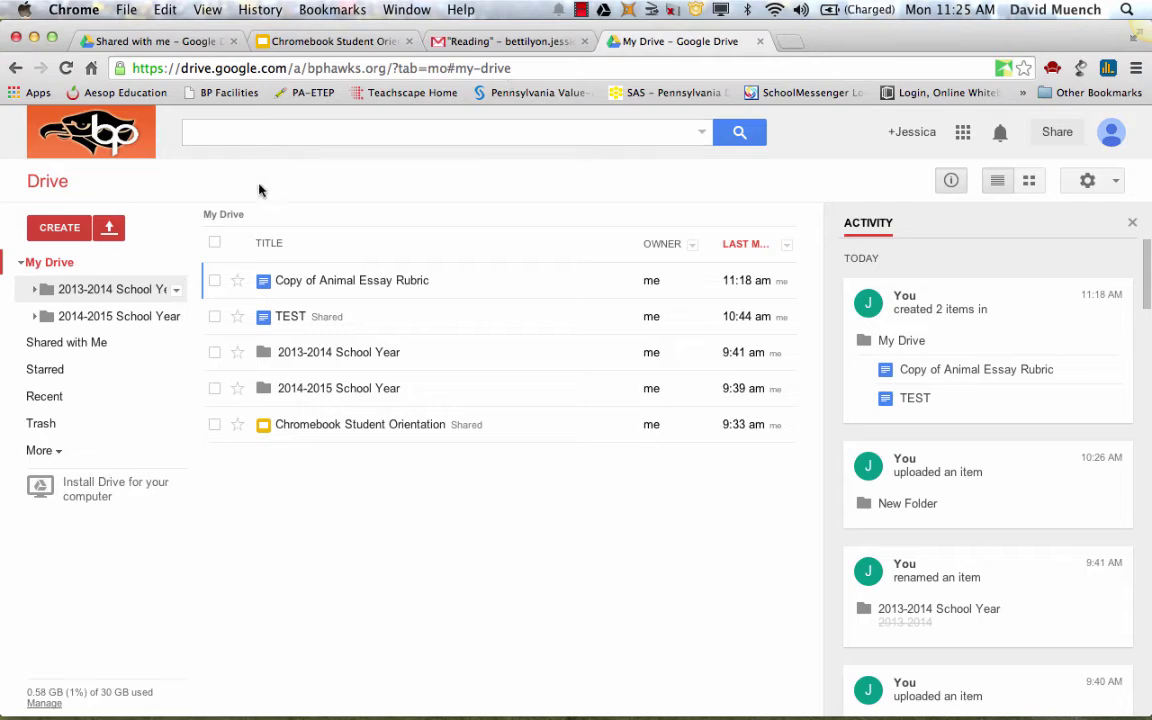
click(298, 40)
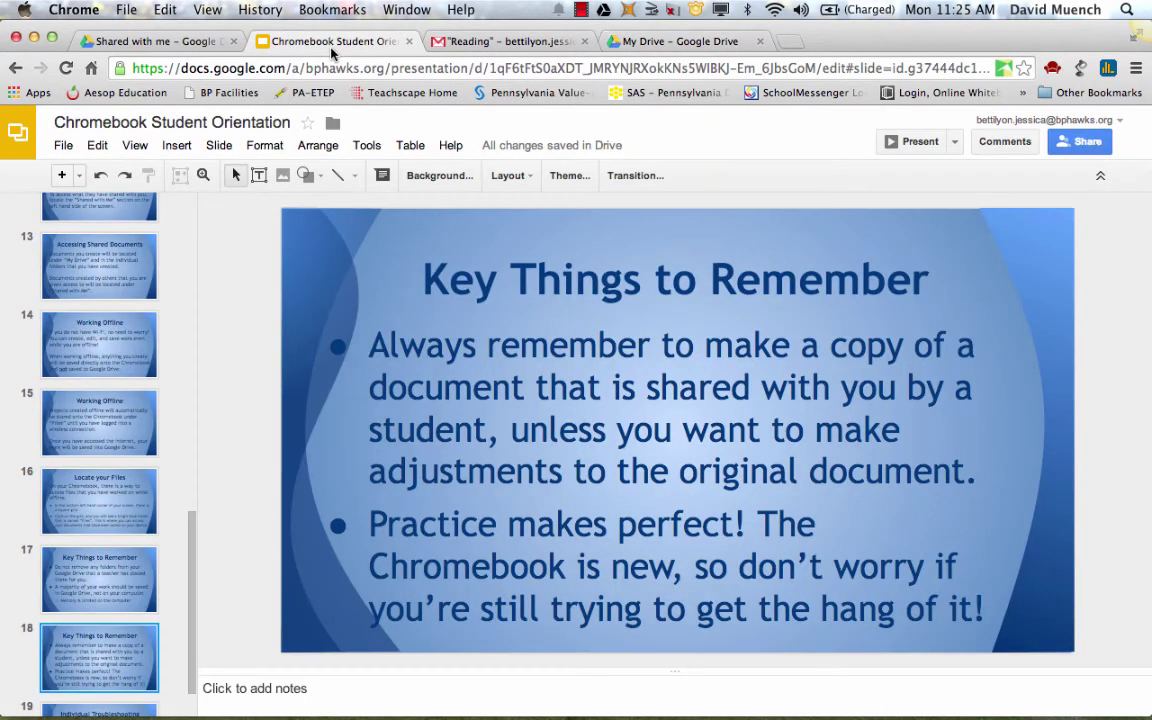
click(86, 708)
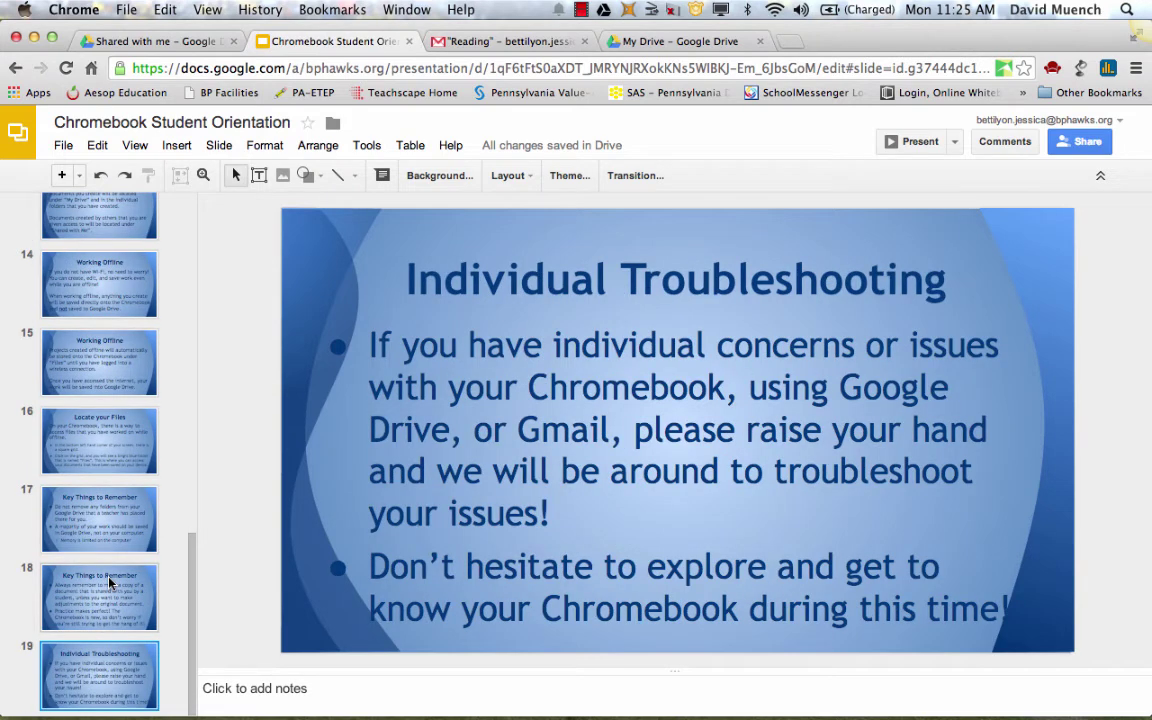
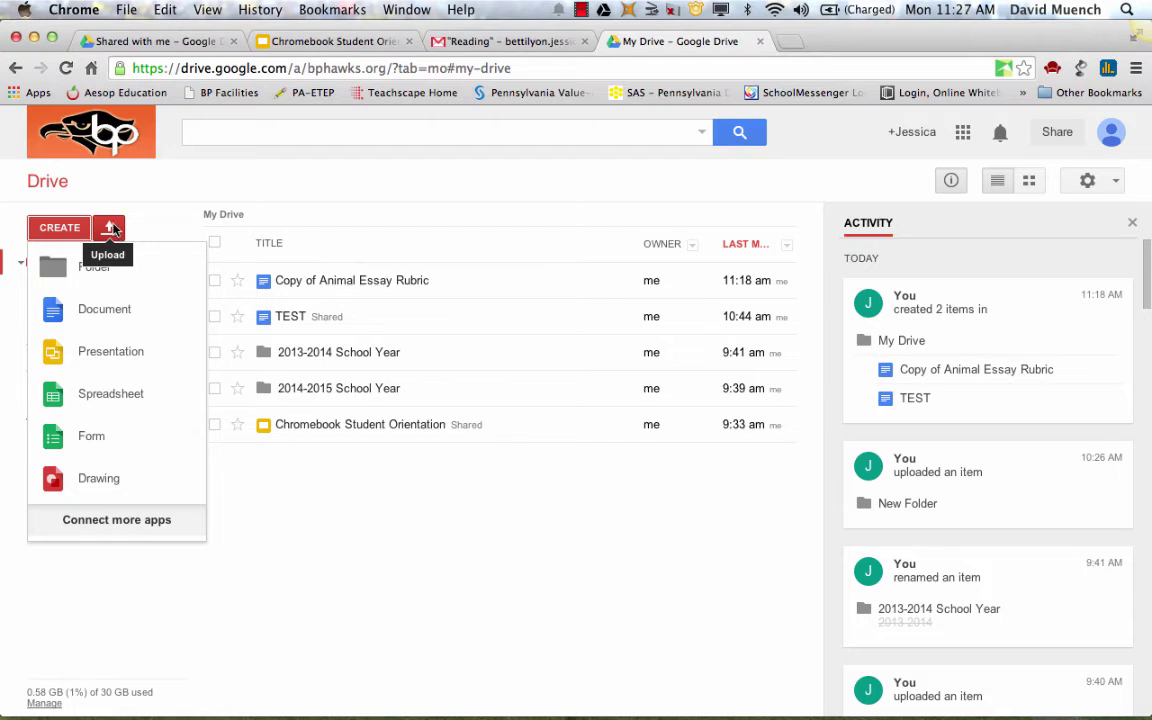
Dismiss the new-item menu and open Drive's Upload > Files picker
click(133, 212)
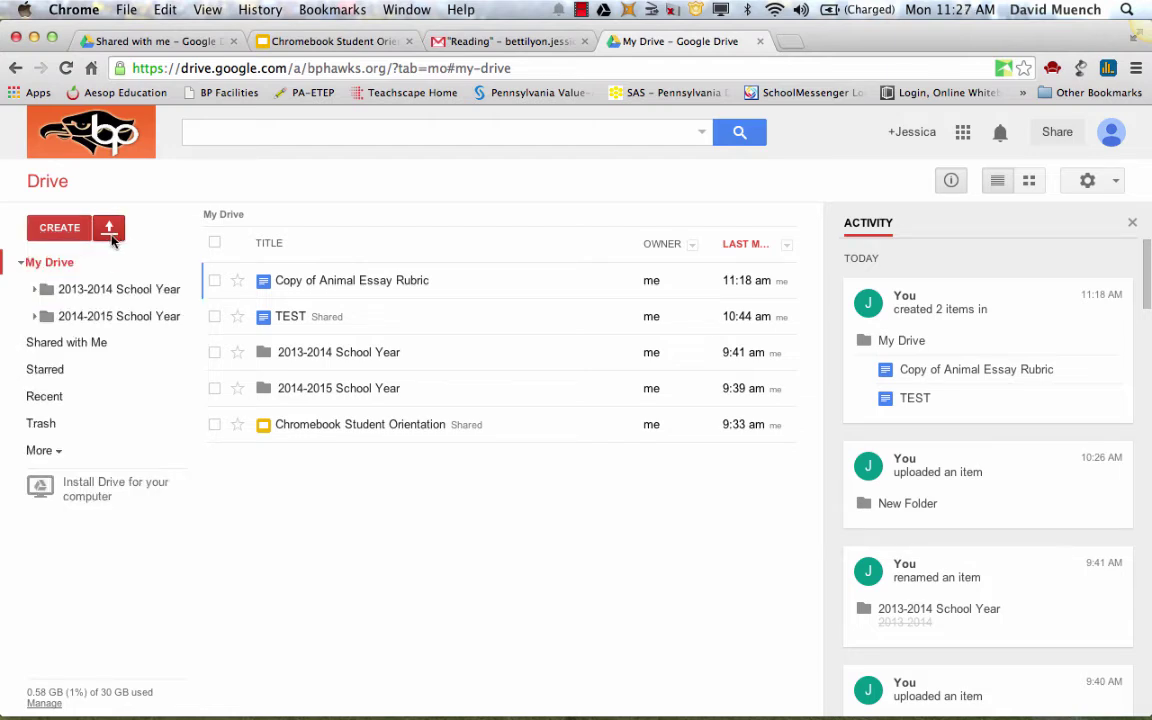
click(111, 230)
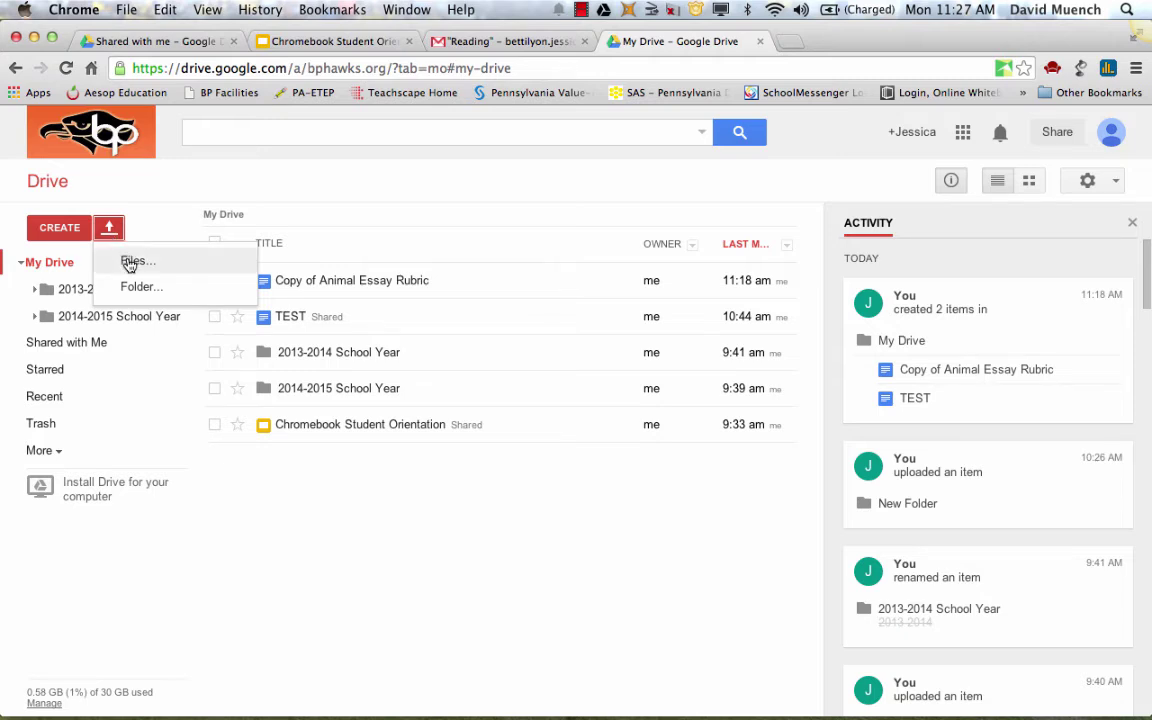
click(130, 261)
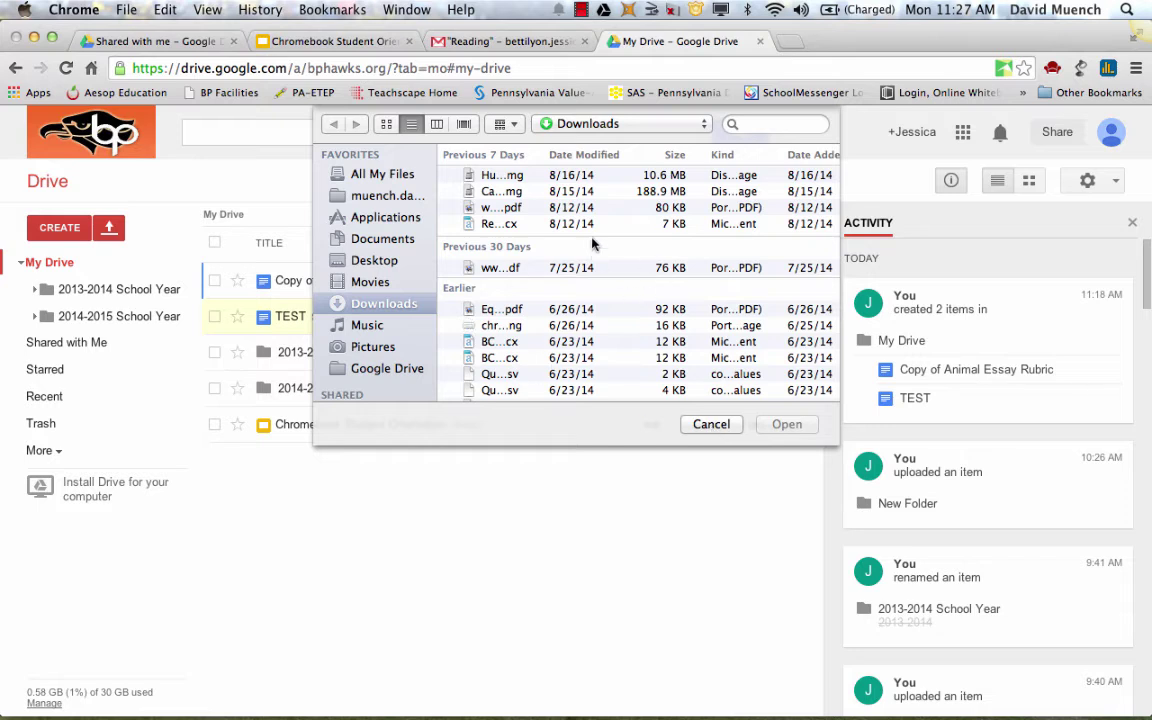
Cancel the file upload without choosing a file and close the My Drive tab
click(710, 428)
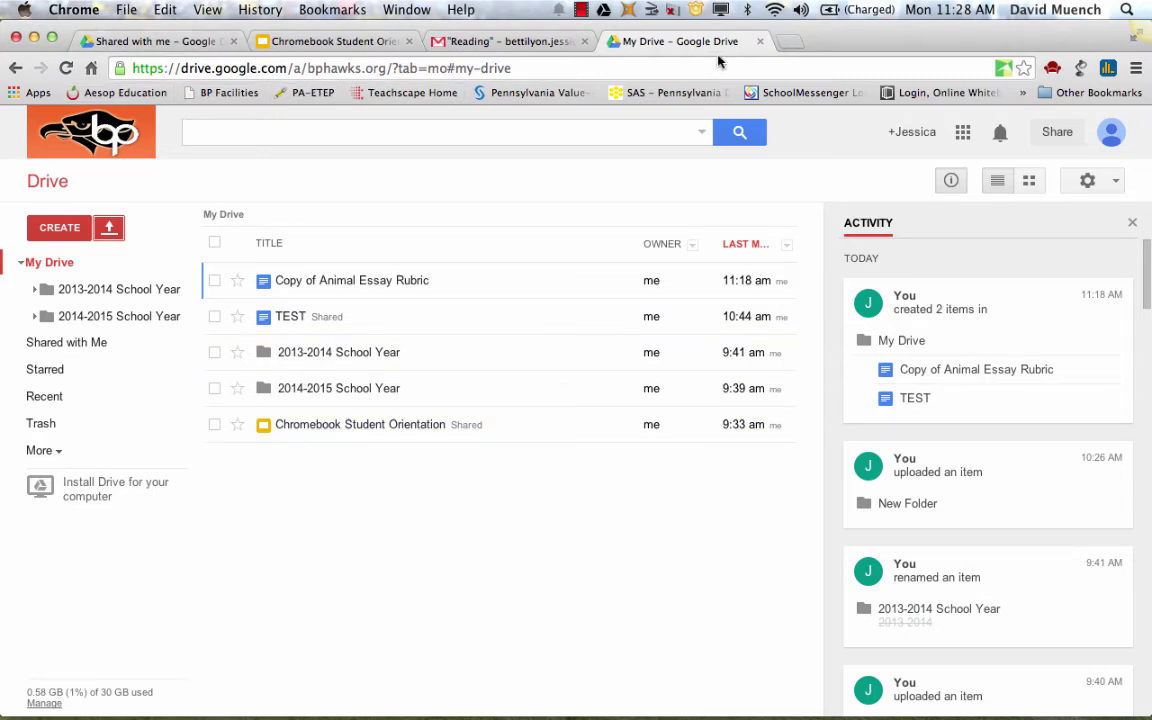
click(761, 42)
Close the Reading mail, Chromebook Student Orientation and last remaining browser tabs
click(584, 41)
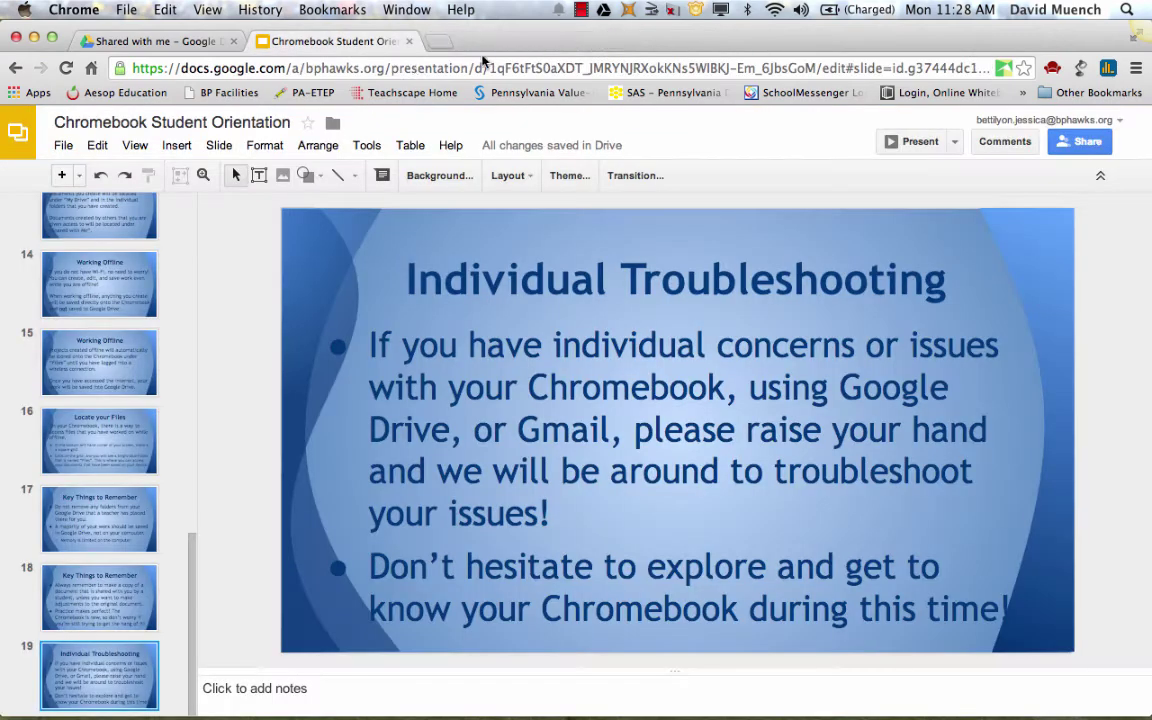
click(409, 42)
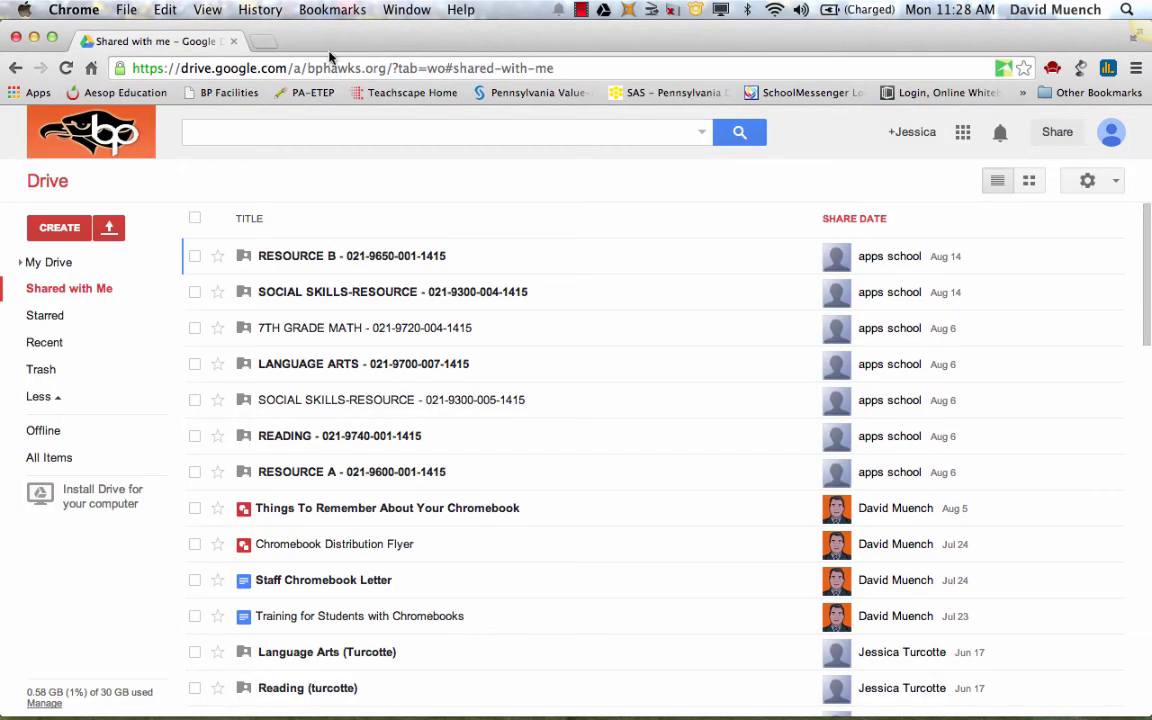
click(234, 42)
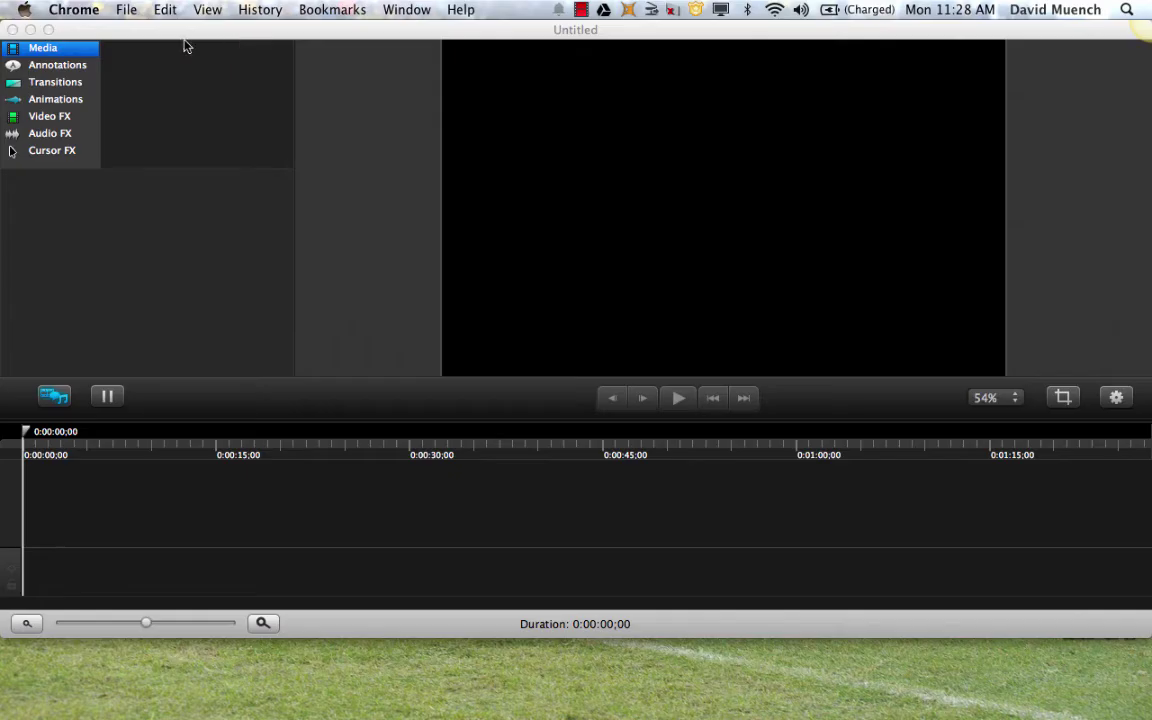
Quit Google Chrome from its menu and relaunch it from the Dock
click(80, 10)
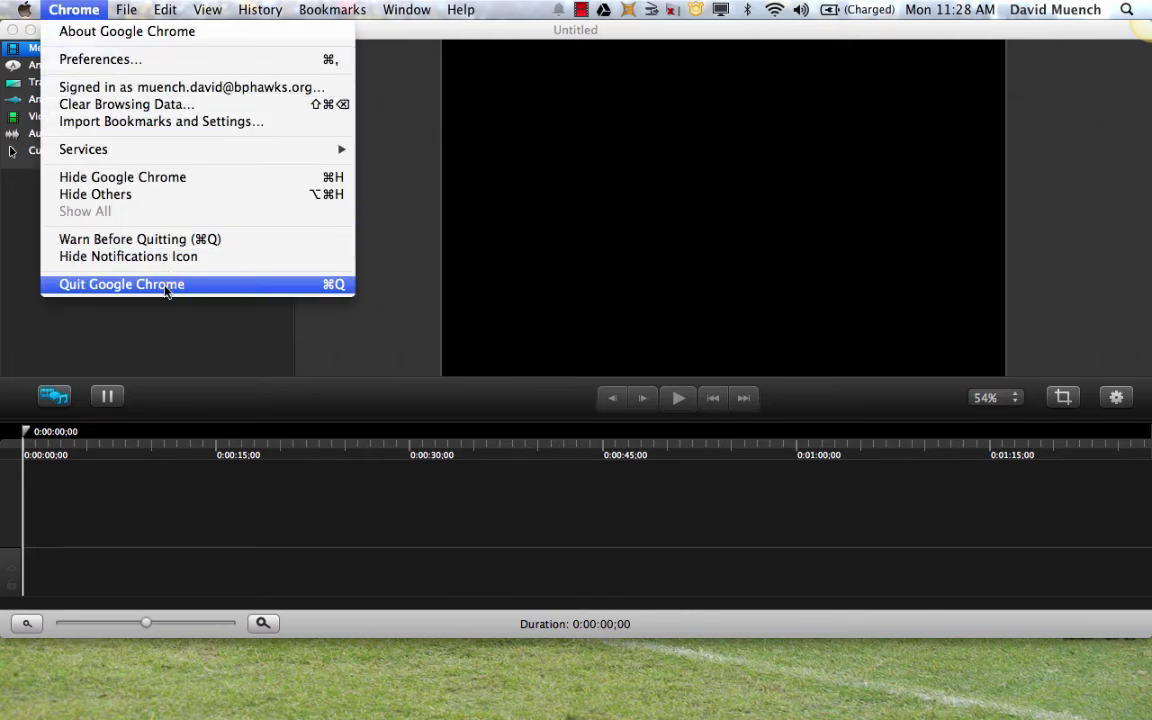
click(165, 287)
mouse_move(495, 700)
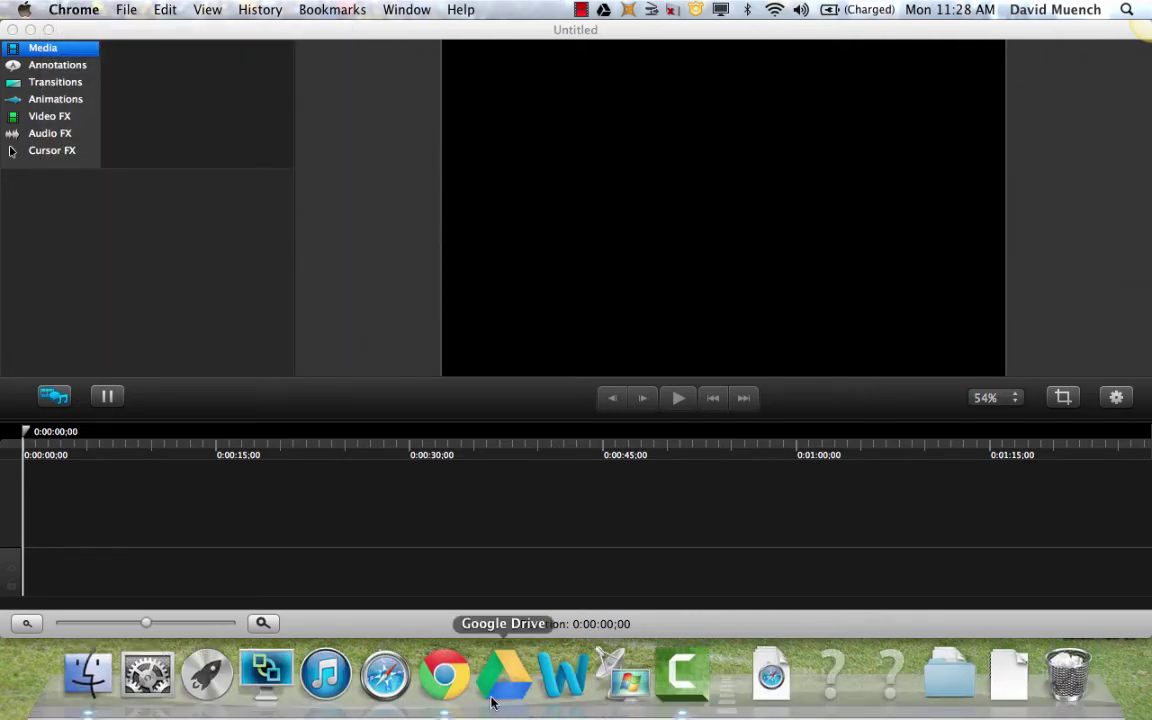
click(452, 690)
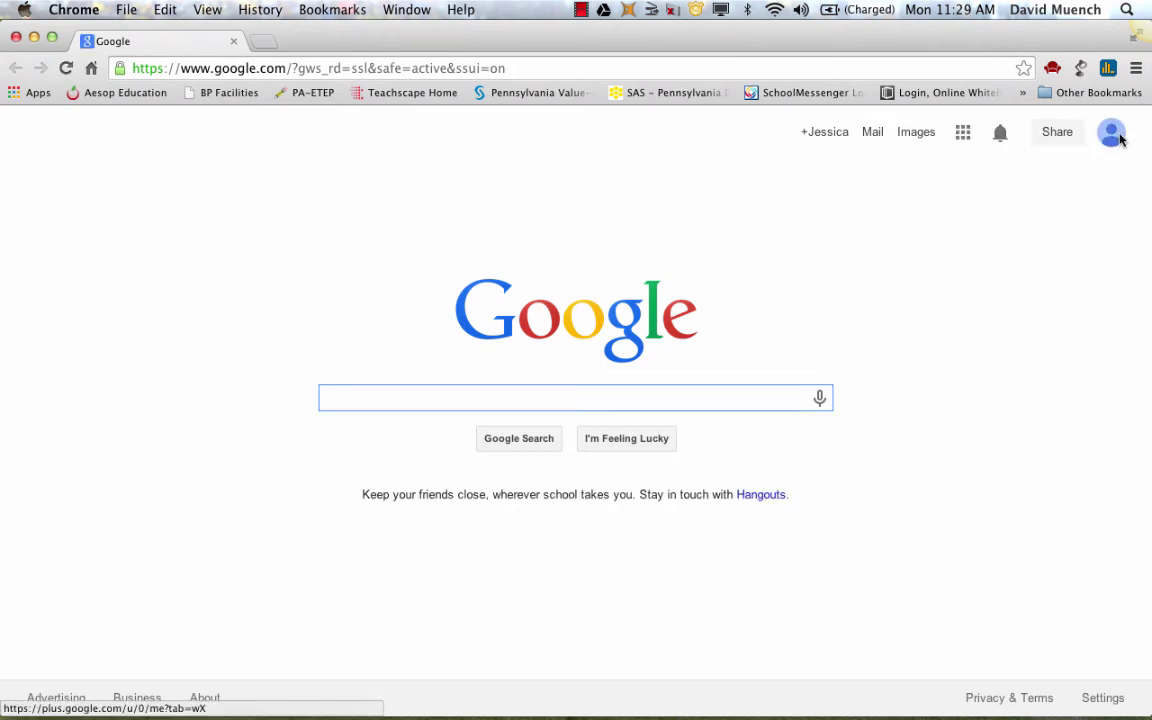
Sign the student out and attempt signing in with the teacher's account password
click(1120, 134)
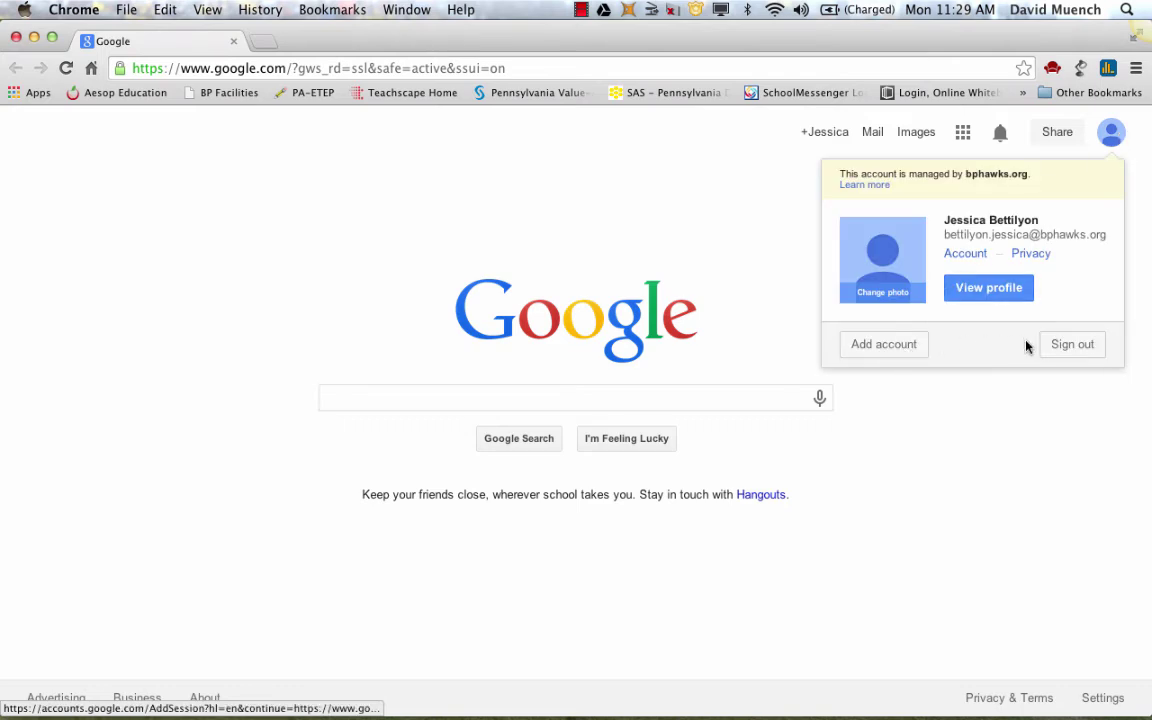
click(1065, 345)
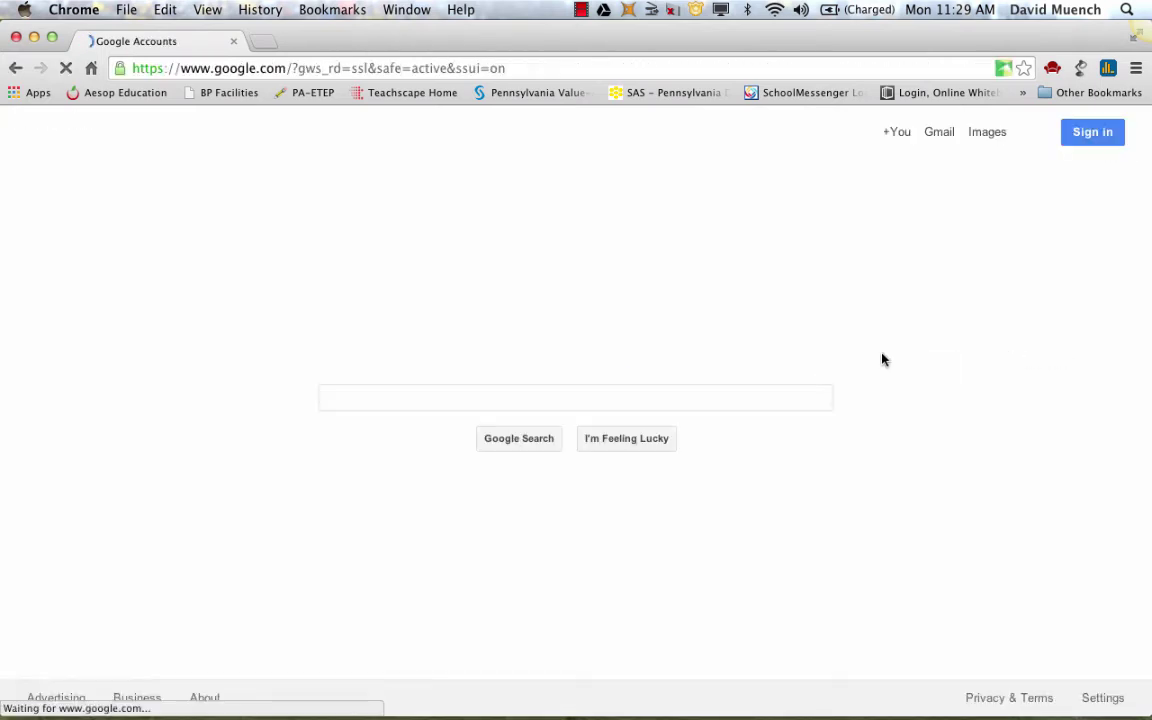
click(1105, 138)
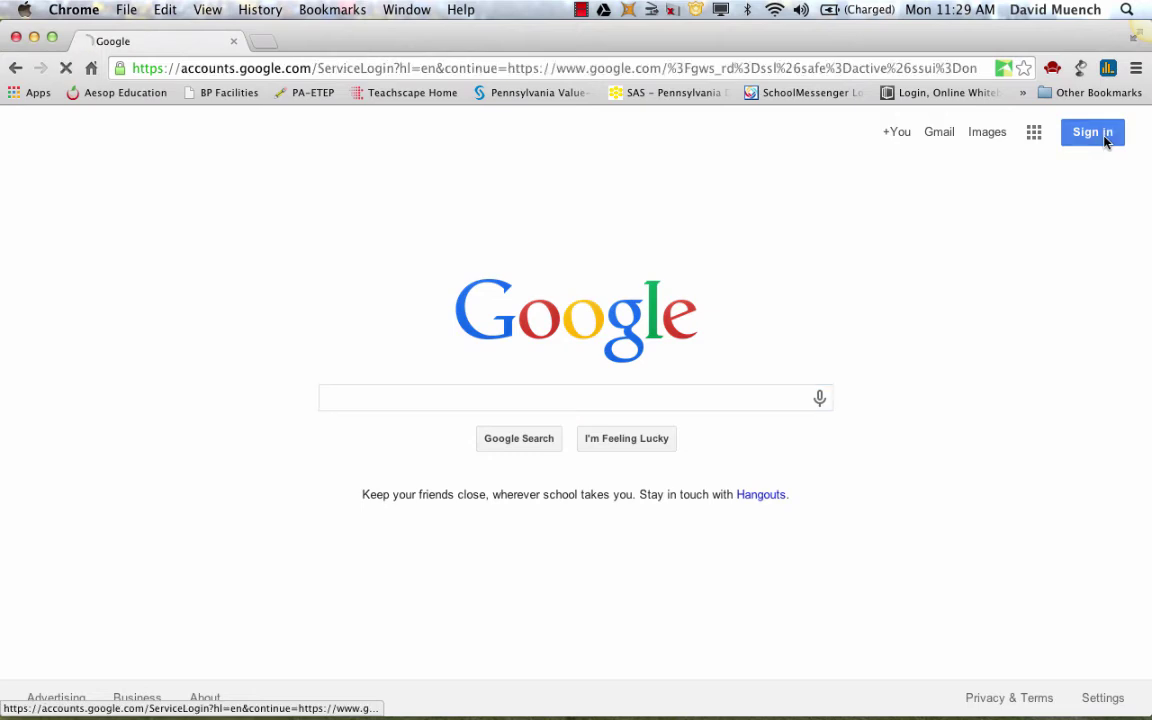
click(658, 270)
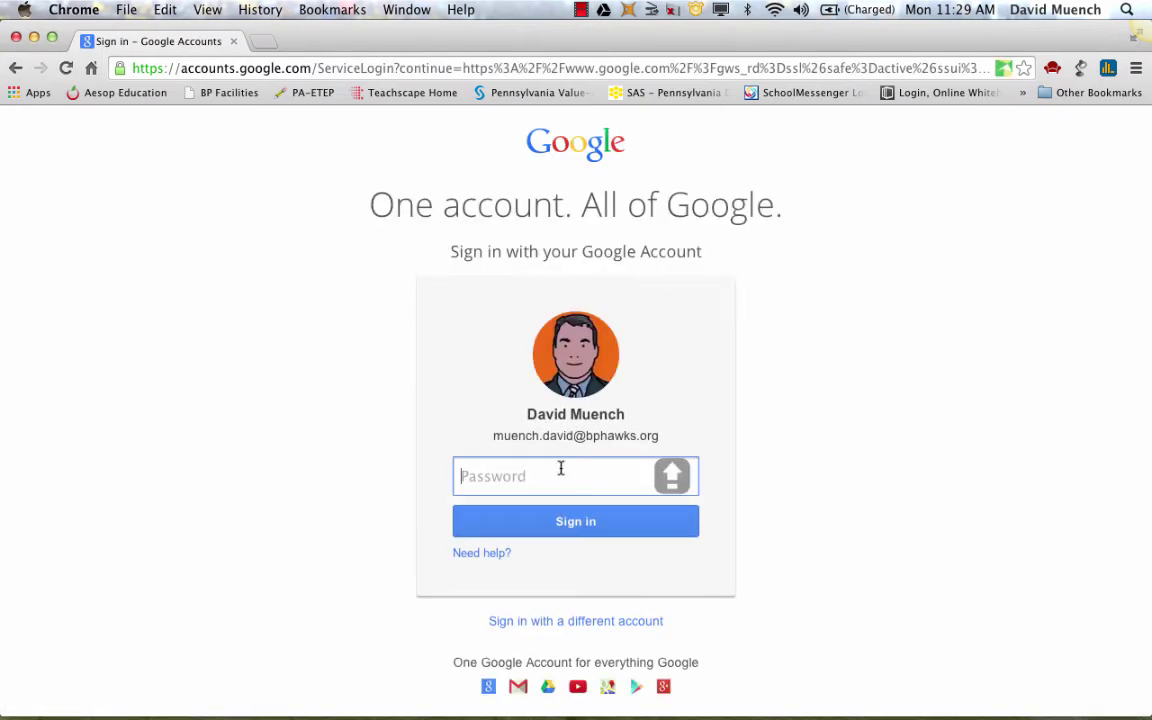
text(•••••••••••••)
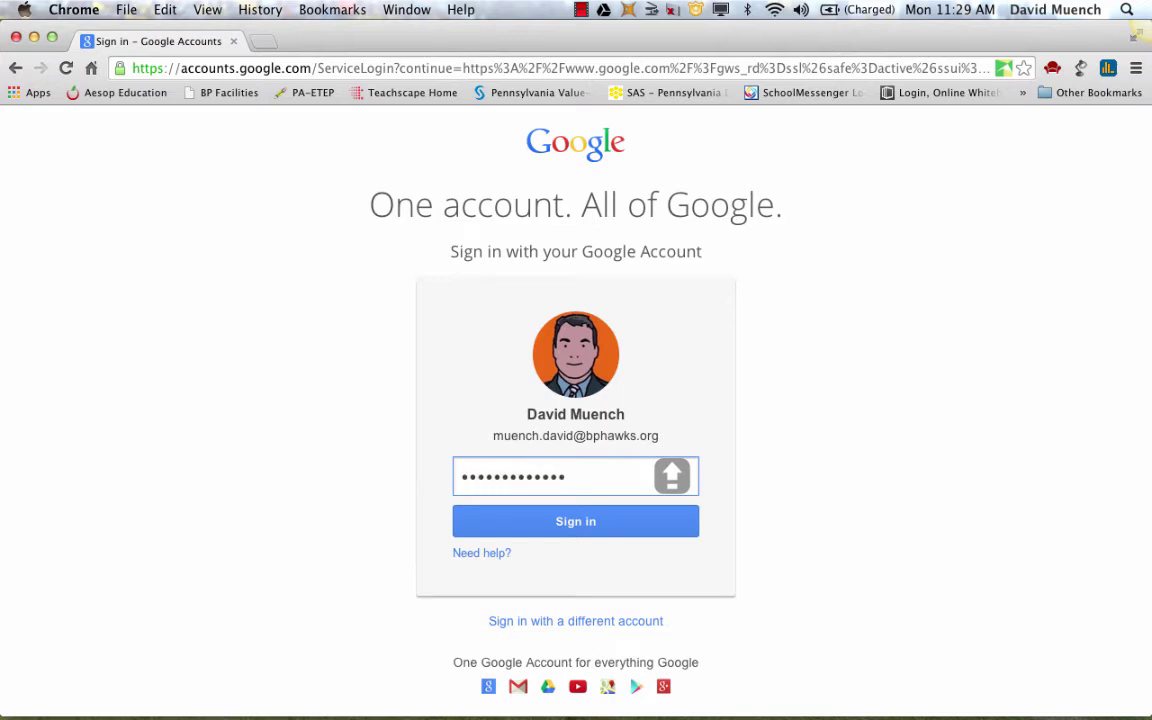
key(Return)
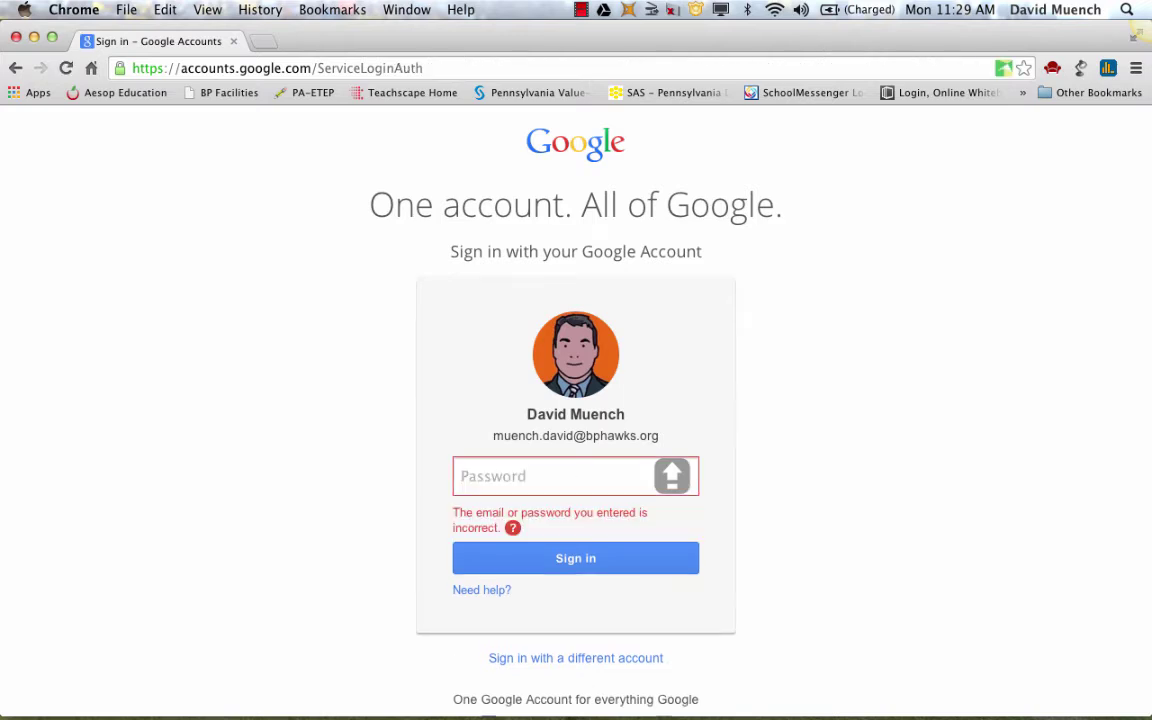
Turn off Caps Lock and re-enter the teacher's password to complete sign-in
key(Caps_Lock)
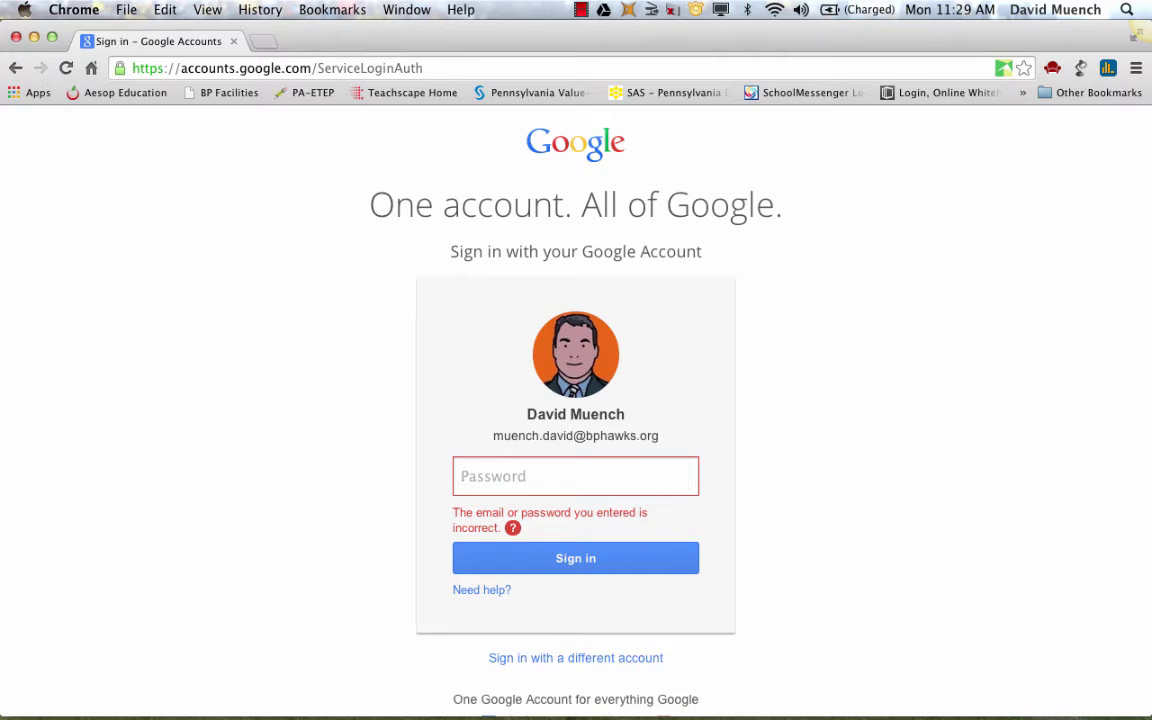
text(•••••••••••••)
key(Return)
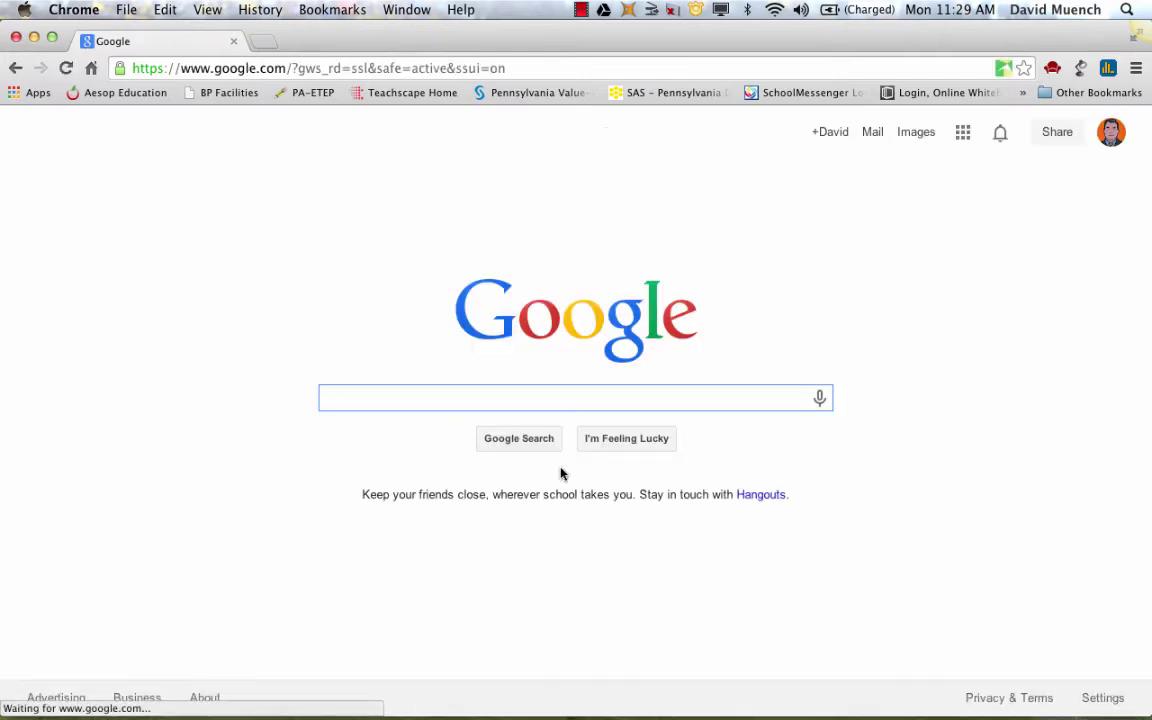
Load hapara.com, sign in, and allow Teacher Dashboard access to the Google account
click(622, 68)
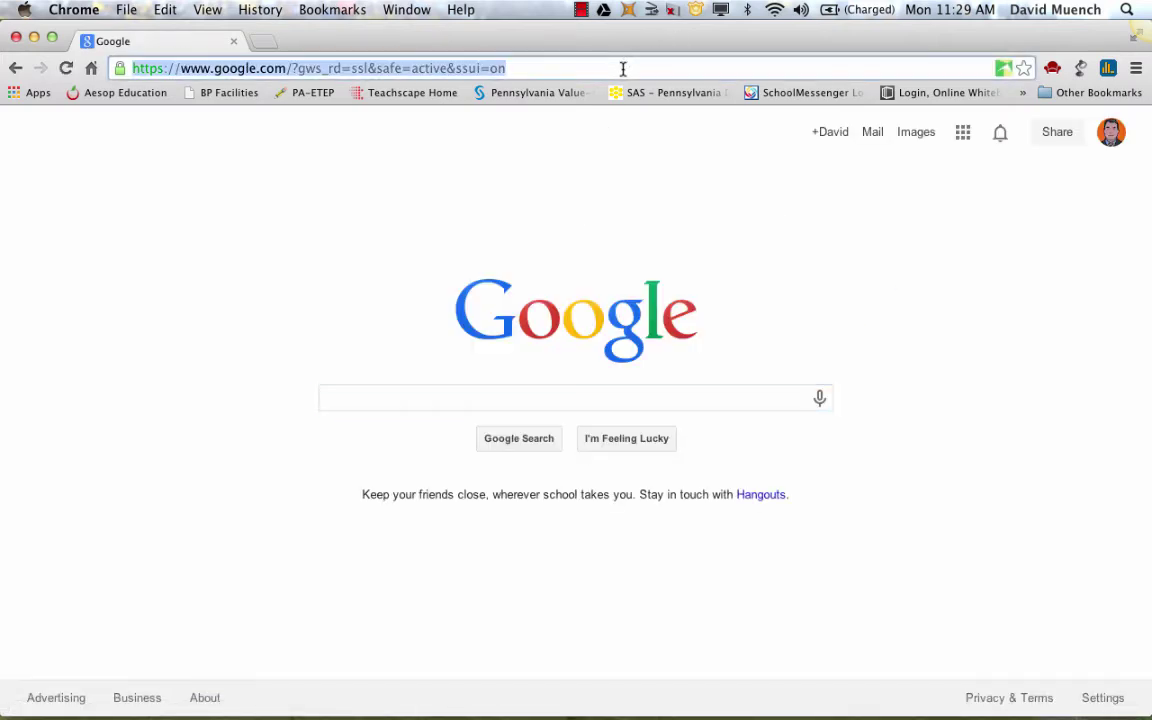
text(hapara.com)
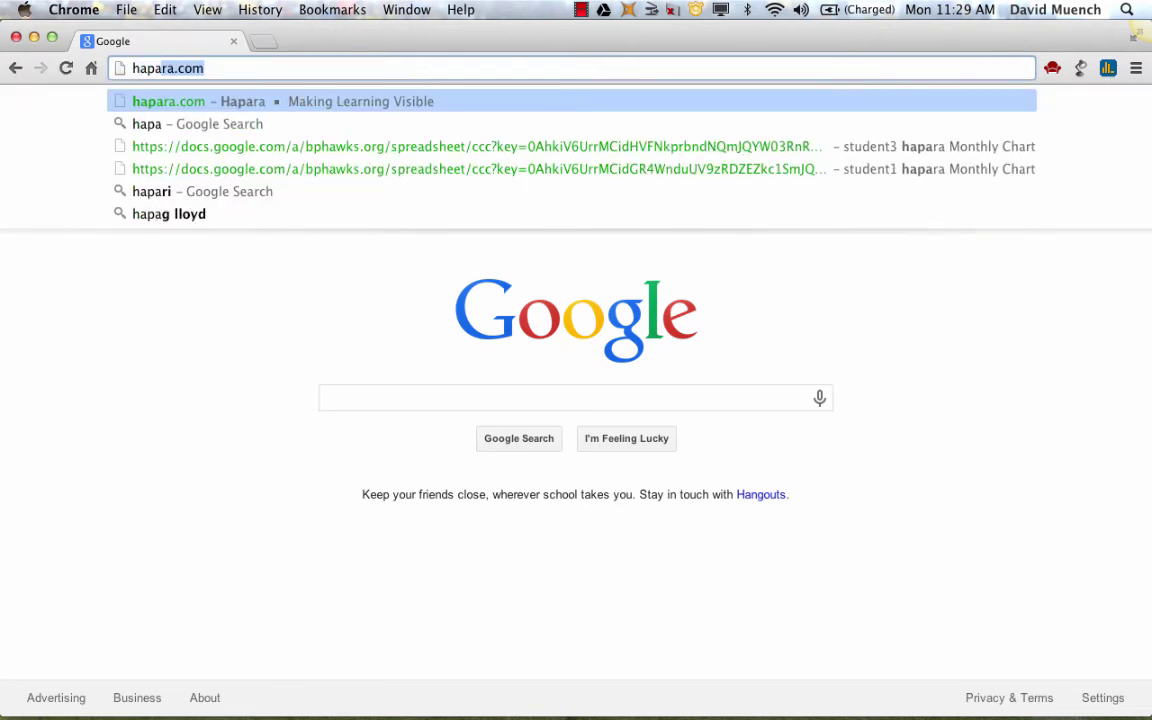
click(623, 67)
key(Return)
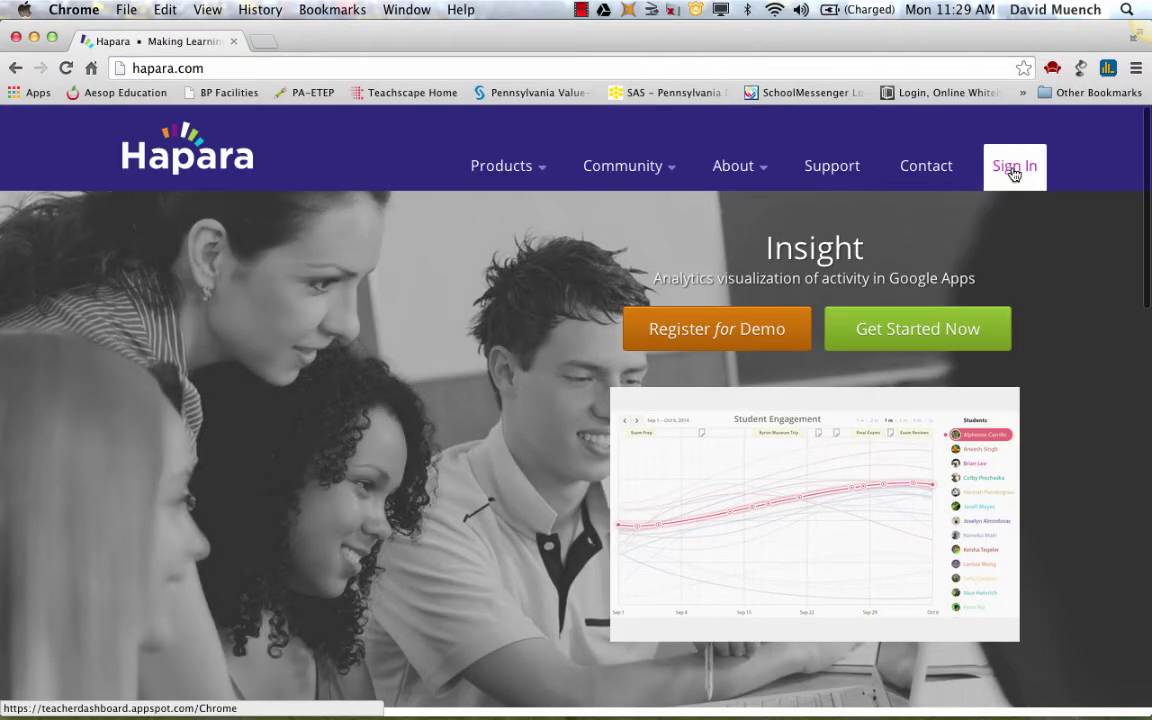
click(1014, 172)
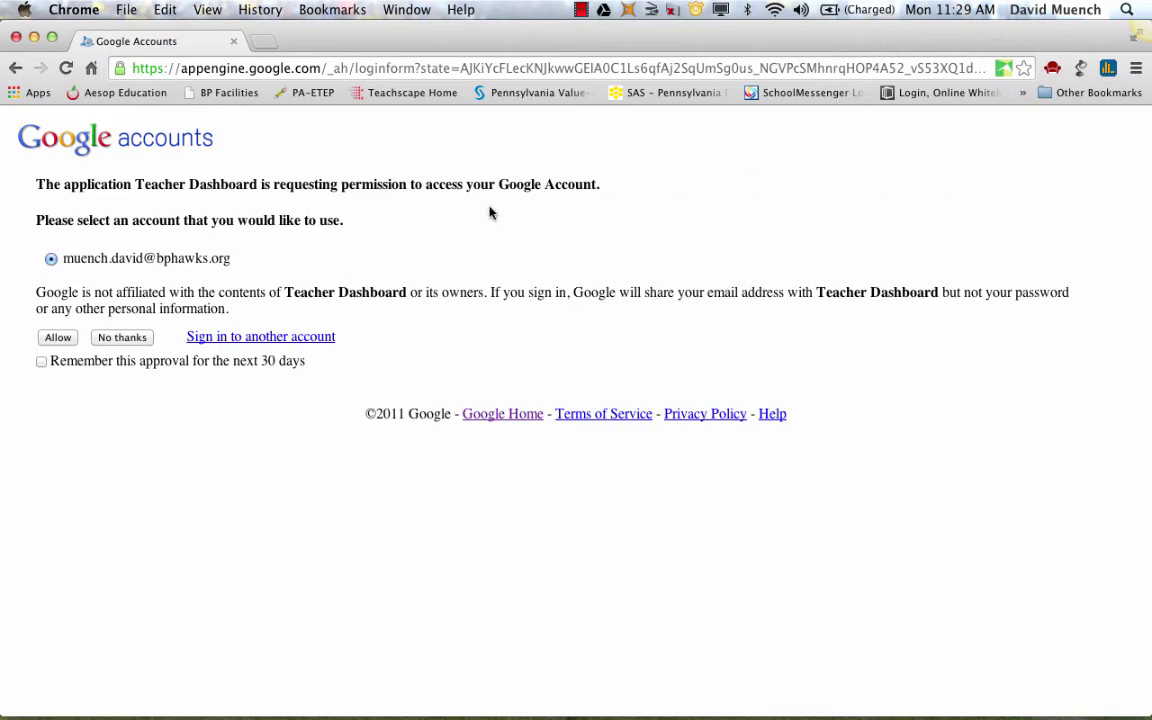
click(47, 341)
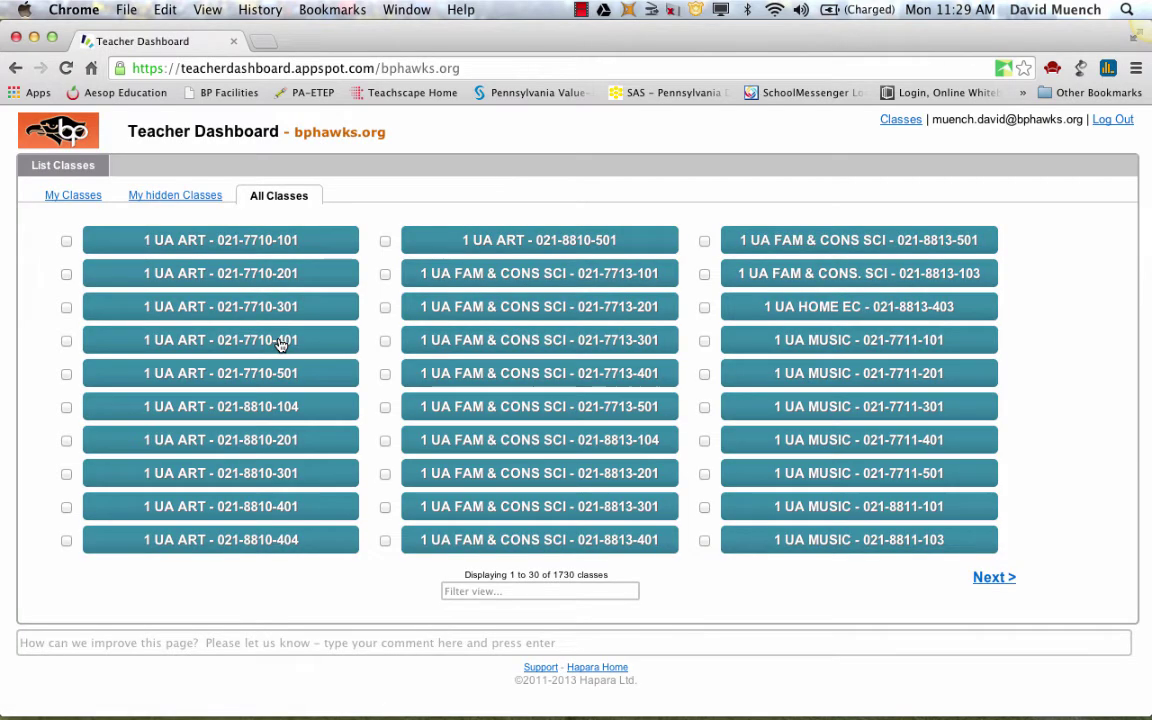
Filter the class list by 'demo' and open Hapara Demo Class - DEMO-1000-001
click(509, 592)
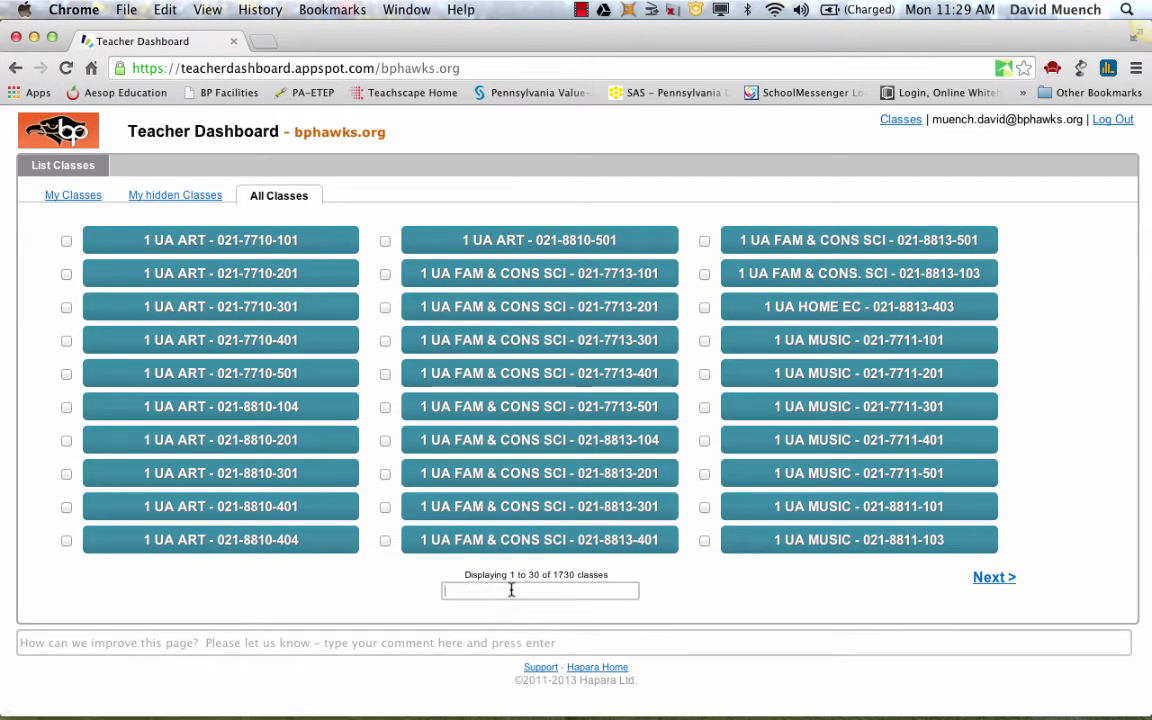
text(demo)
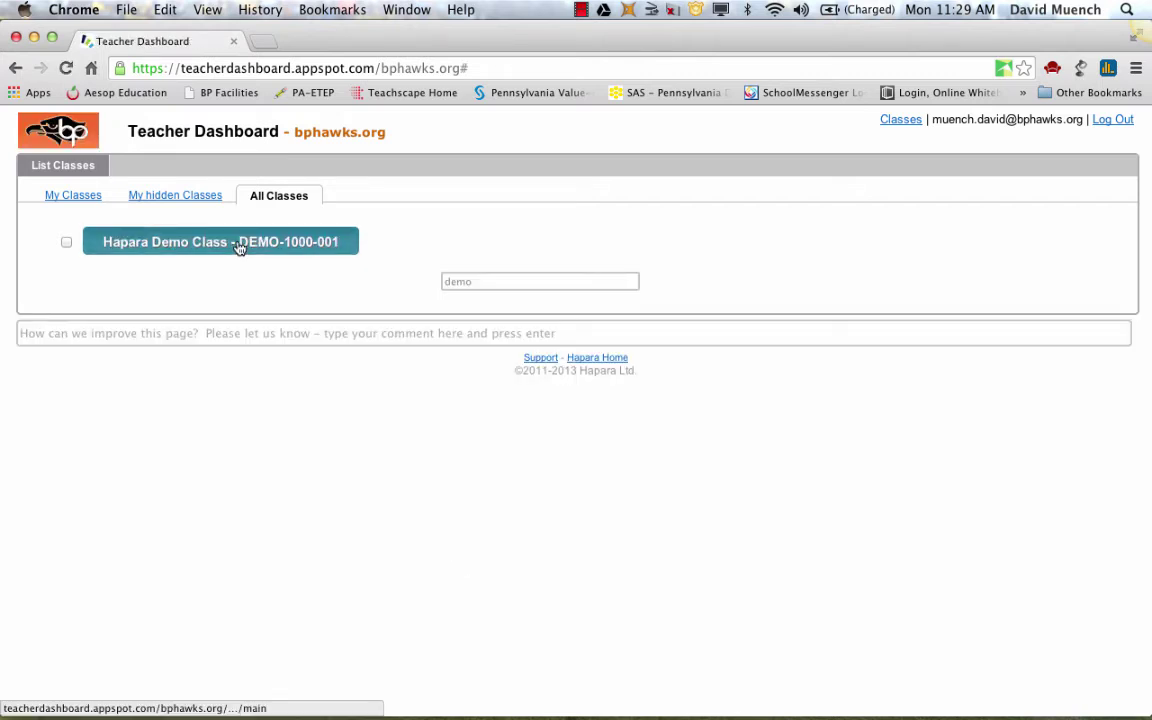
click(240, 248)
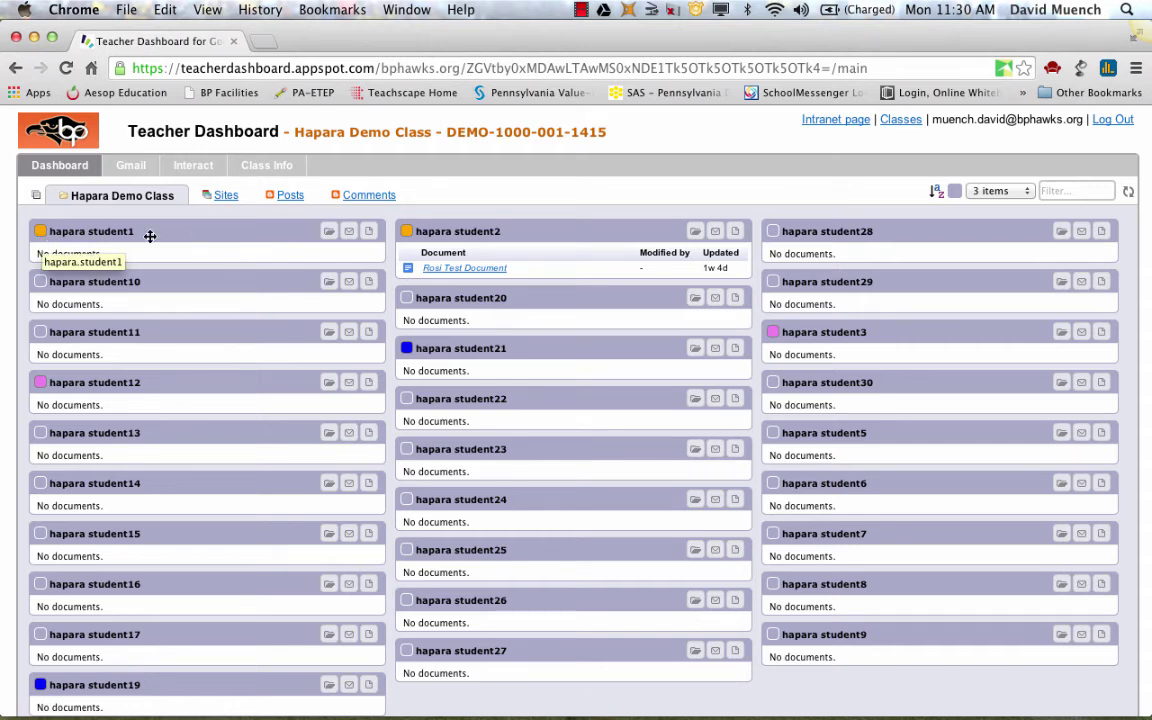
Look over the demo class's student document cards, then switch to the Interact live-tabs view
drag(418, 233, 365, 285)
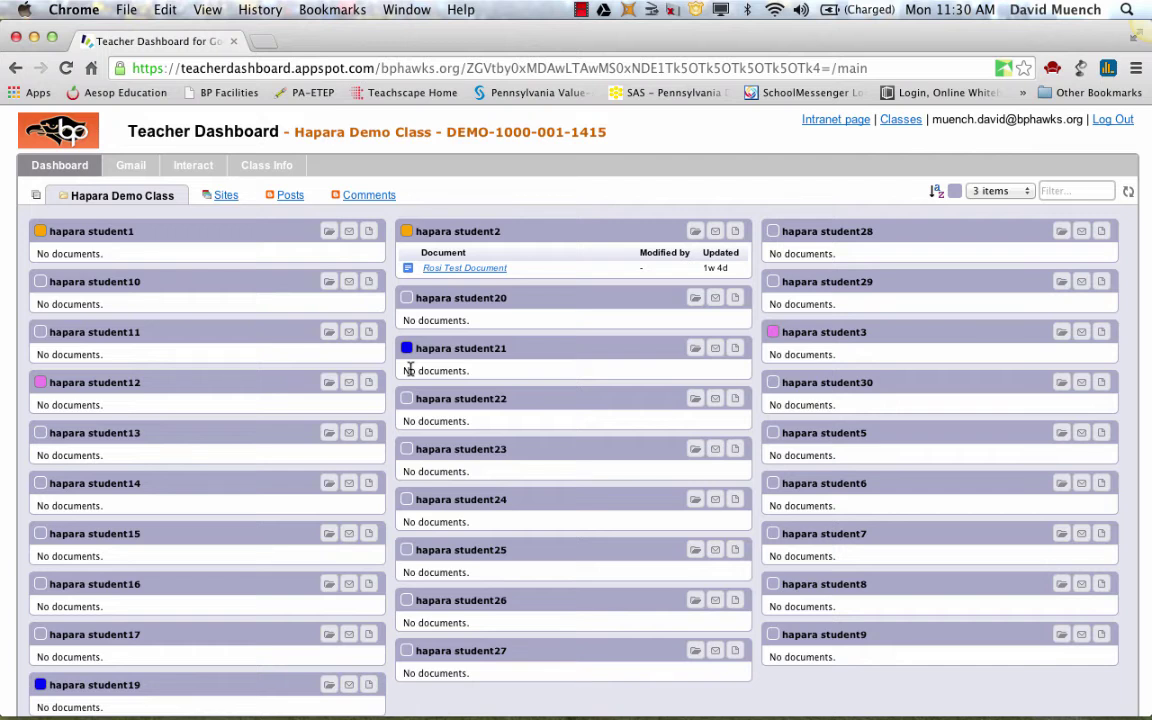
click(190, 168)
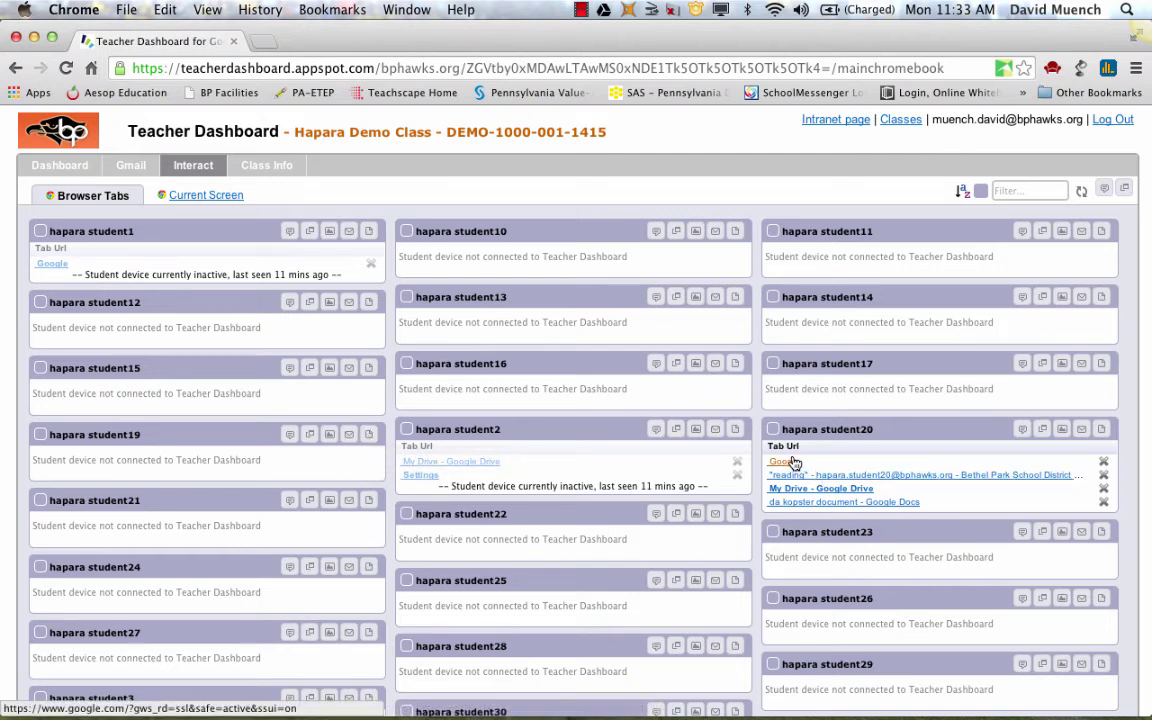
Remotely close the student's Google tab and confirm with OK
click(1104, 463)
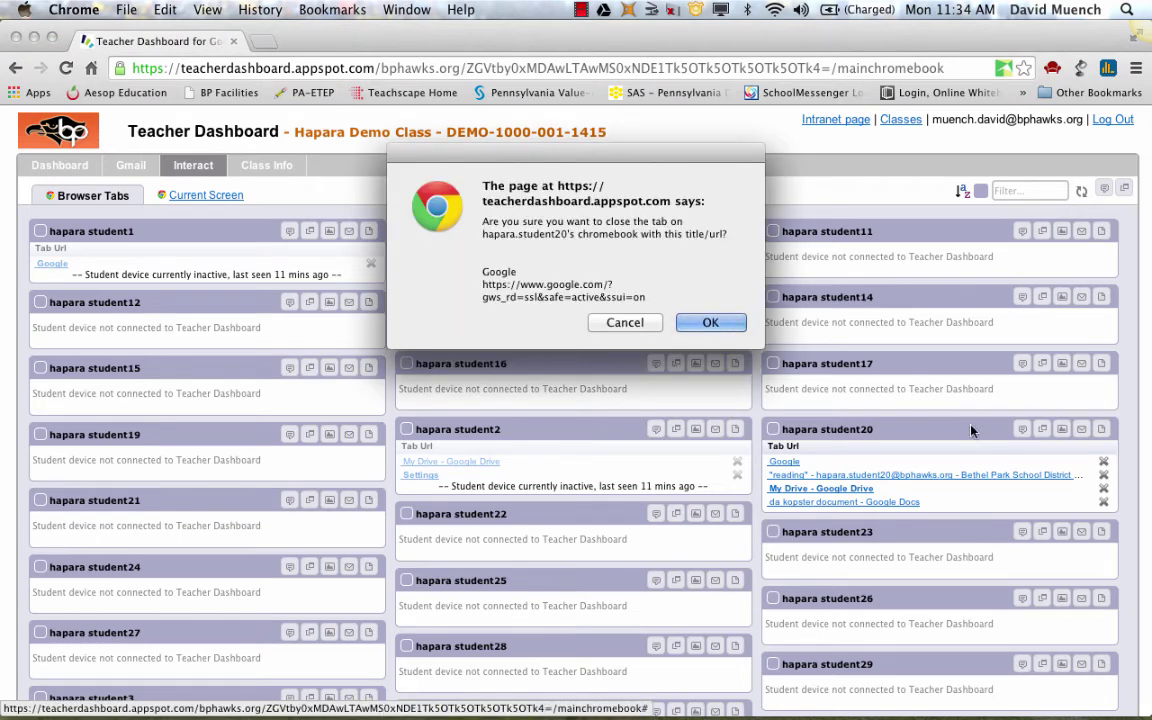
click(710, 323)
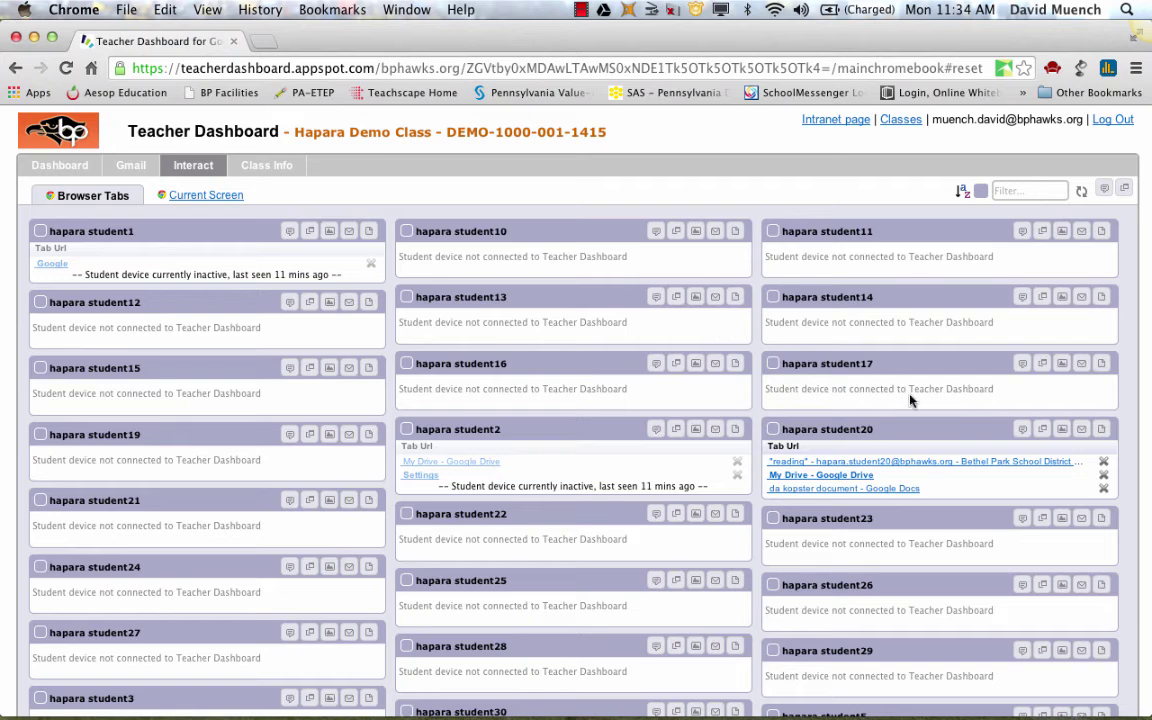
Write 'hello' in the student's Send Message box and send it
click(1023, 434)
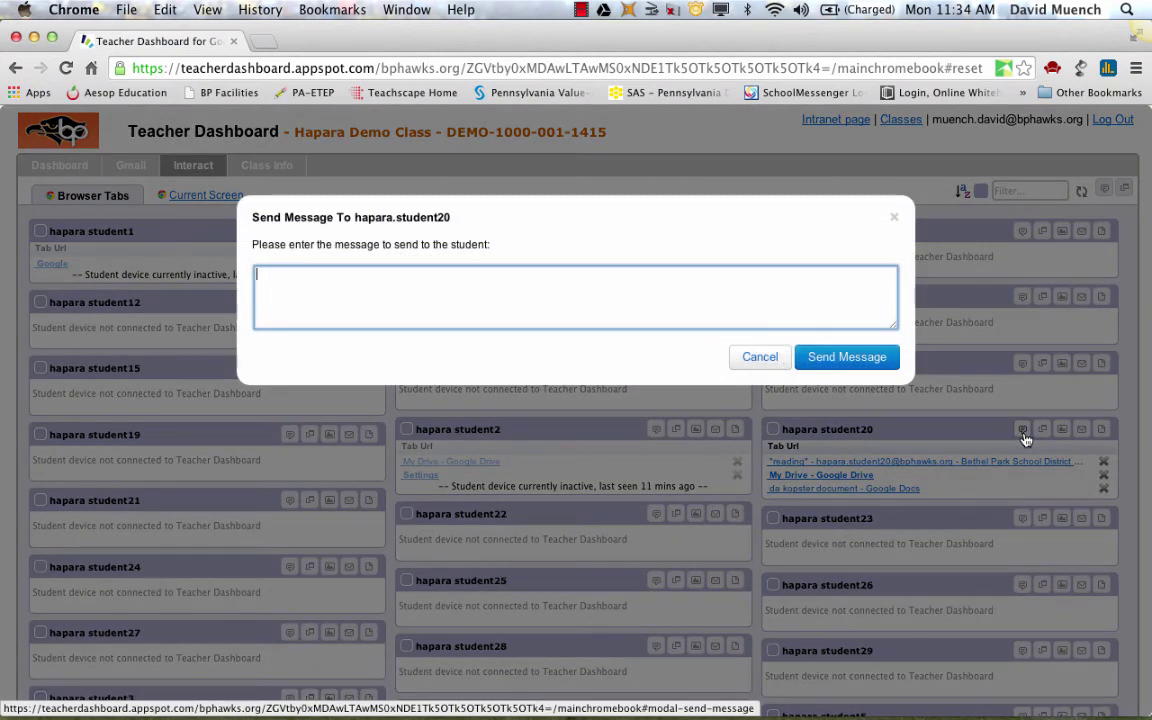
text(hello)
key(Return)
click(818, 358)
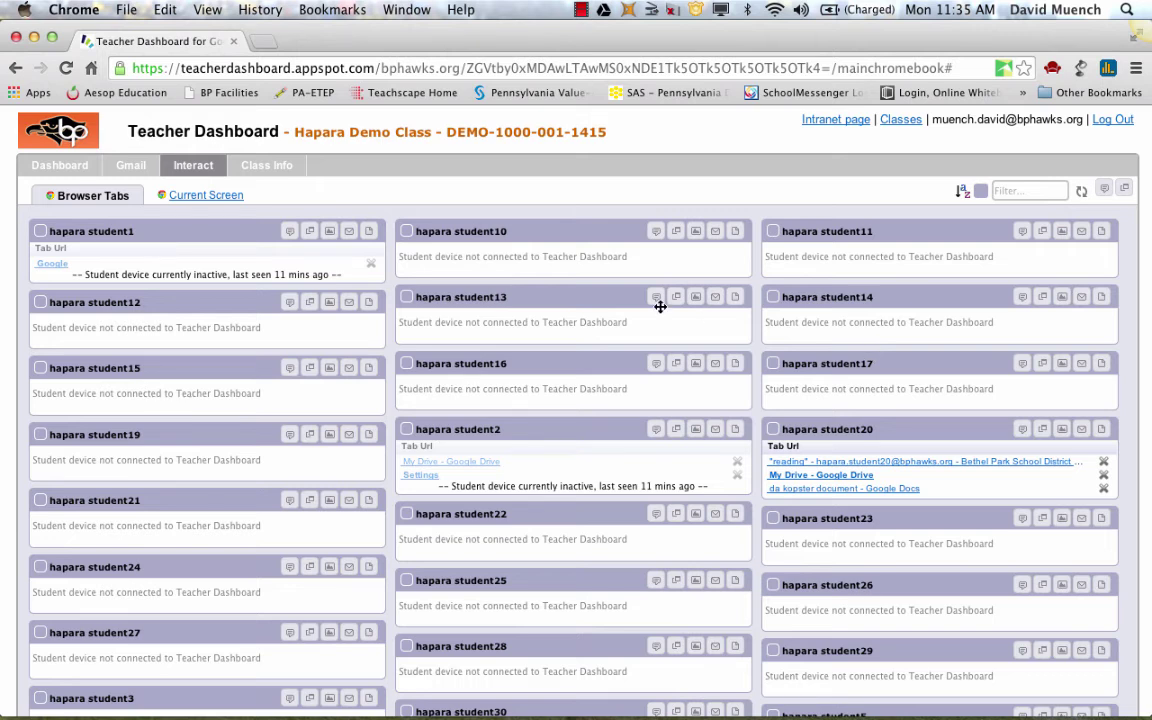
Return to the class Dashboard, scroll the student cards, and open the Posts view
click(45, 171)
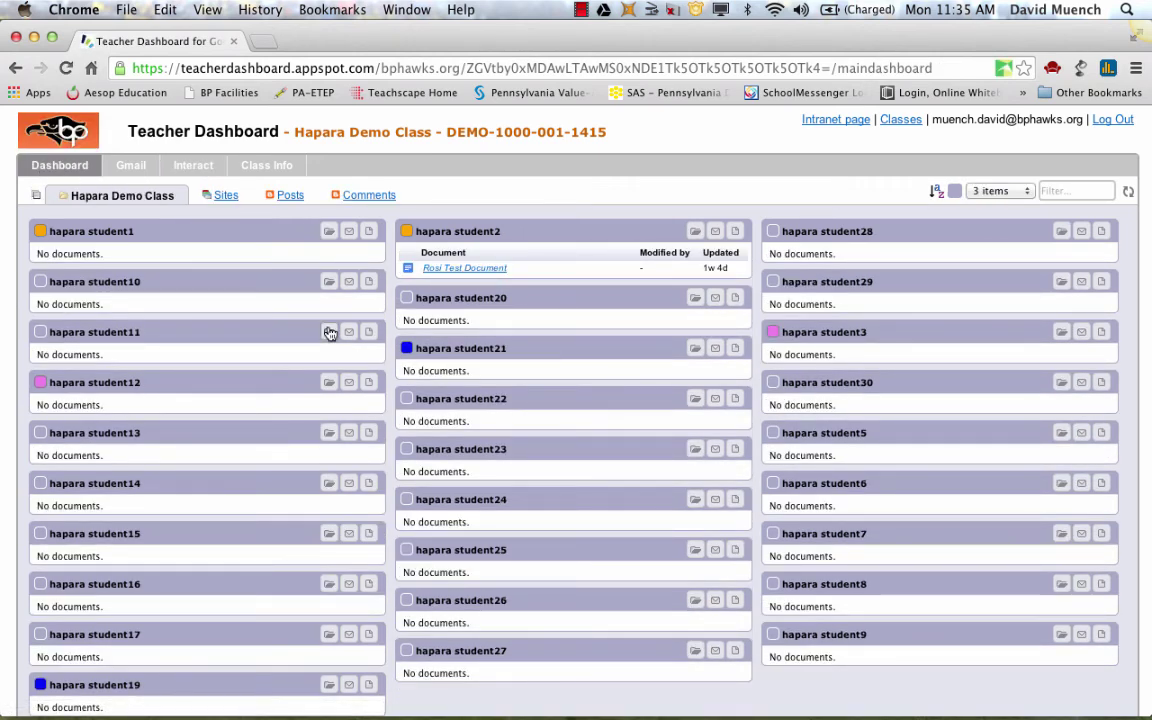
scroll(260, 467, down, 3)
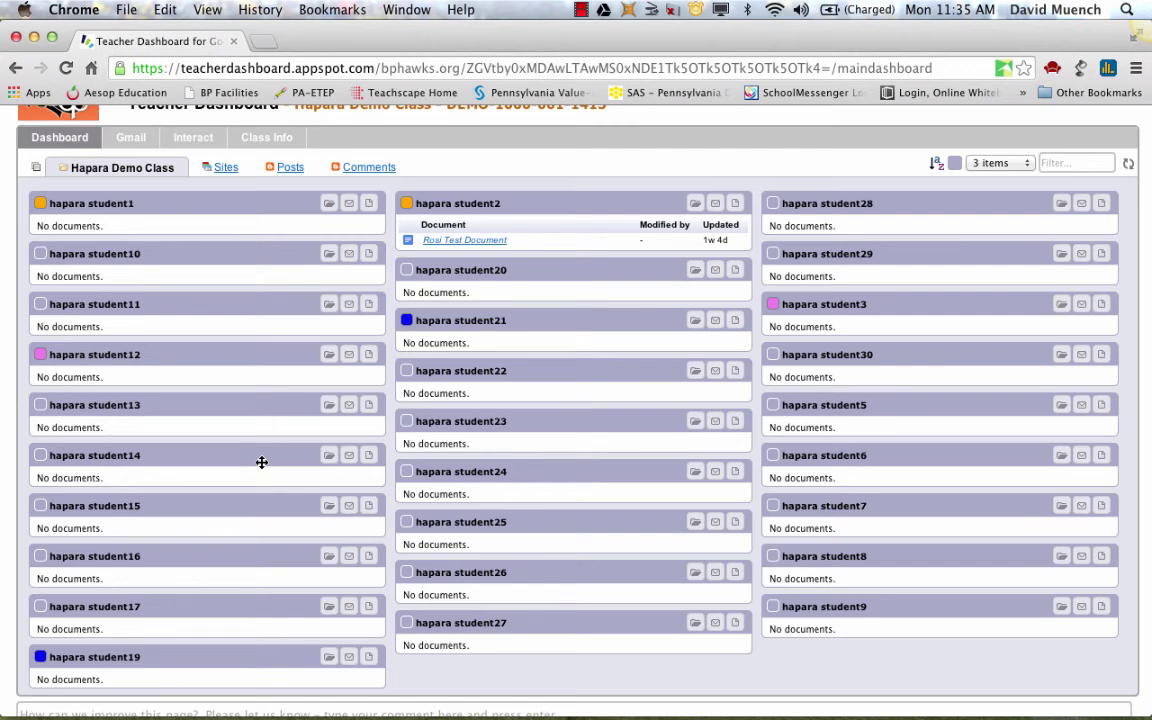
click(290, 170)
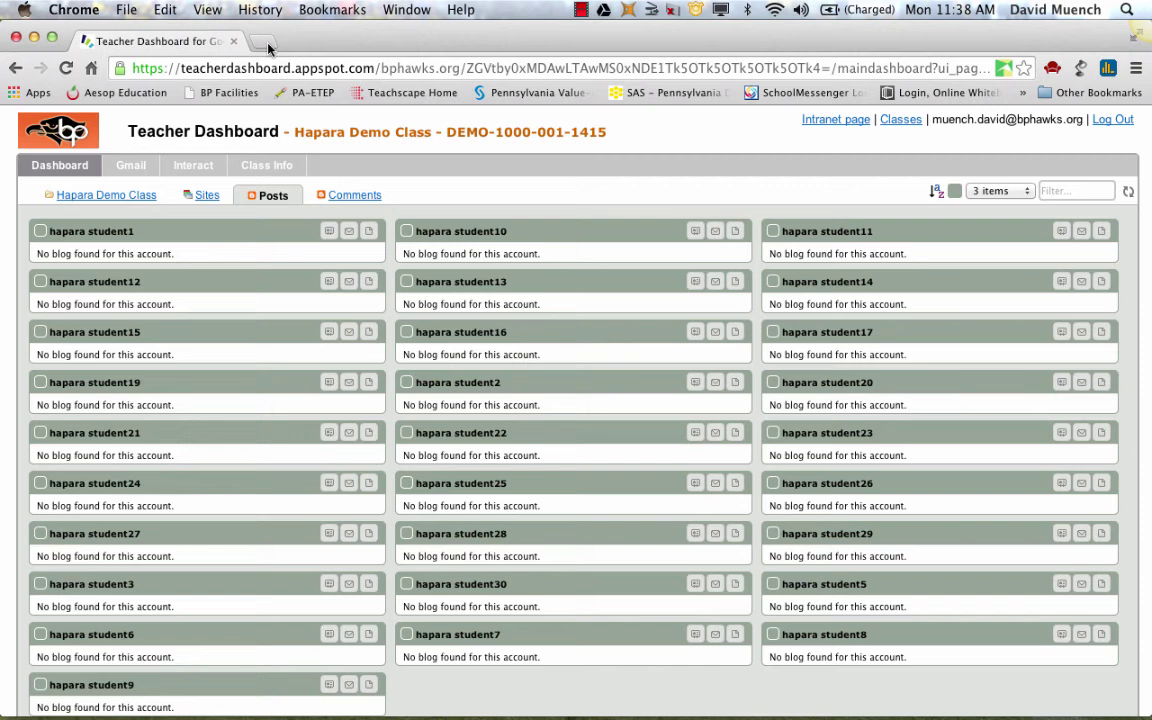
Open a new tab and go to Google Drive's My Drive through the Google apps grid
click(265, 44)
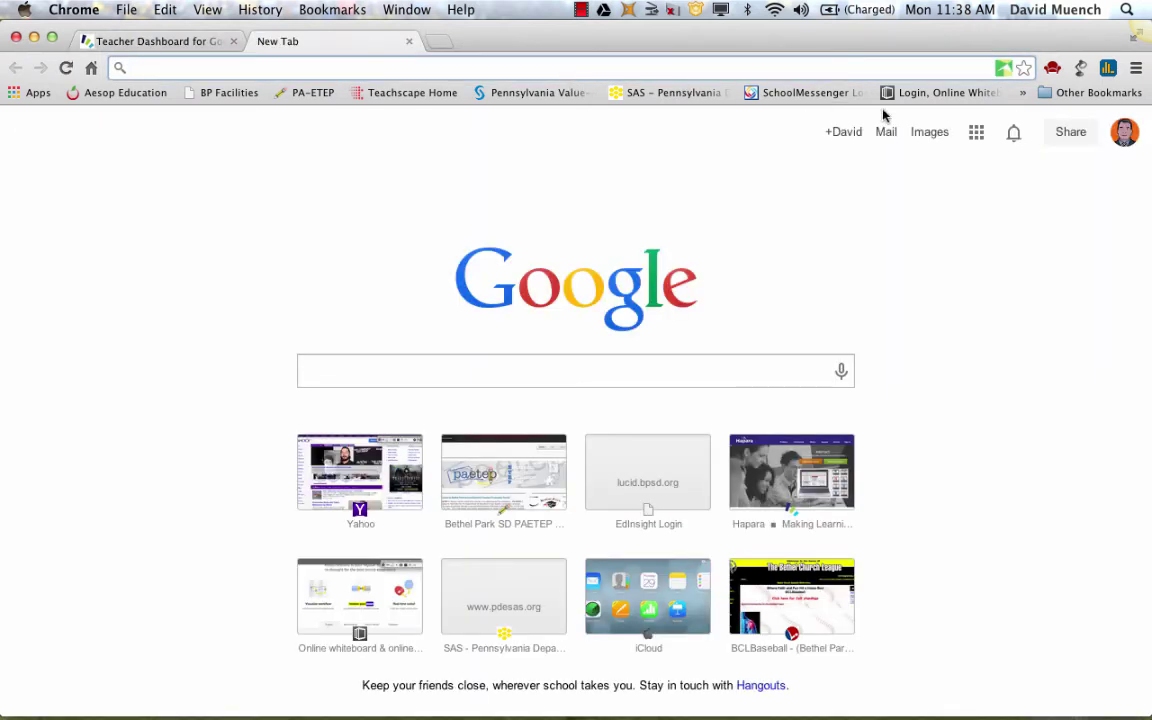
click(977, 138)
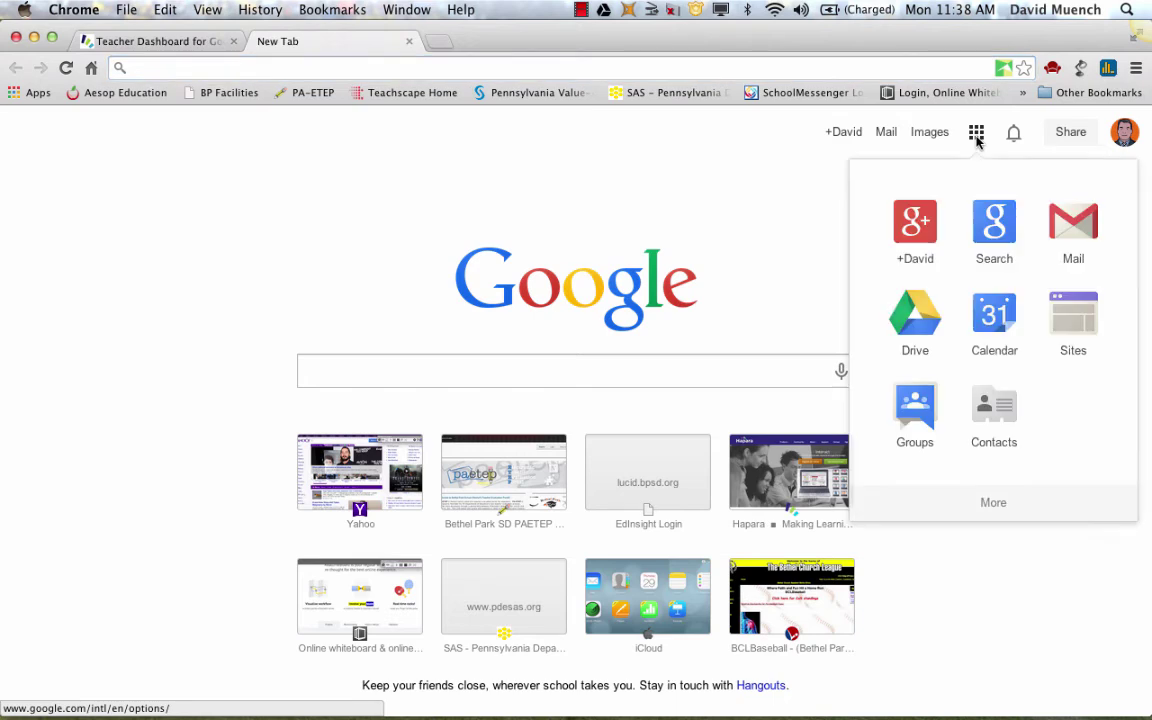
click(893, 335)
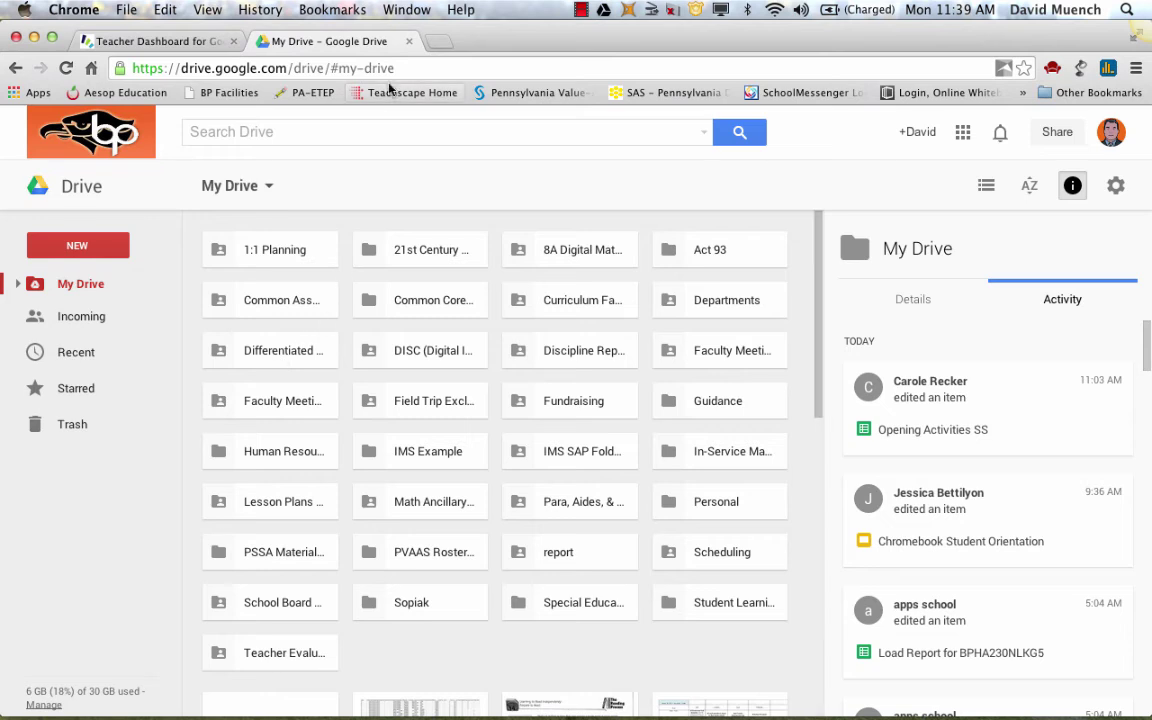
Open the school-managed teacher account's profile panel from the Drive avatar
click(384, 131)
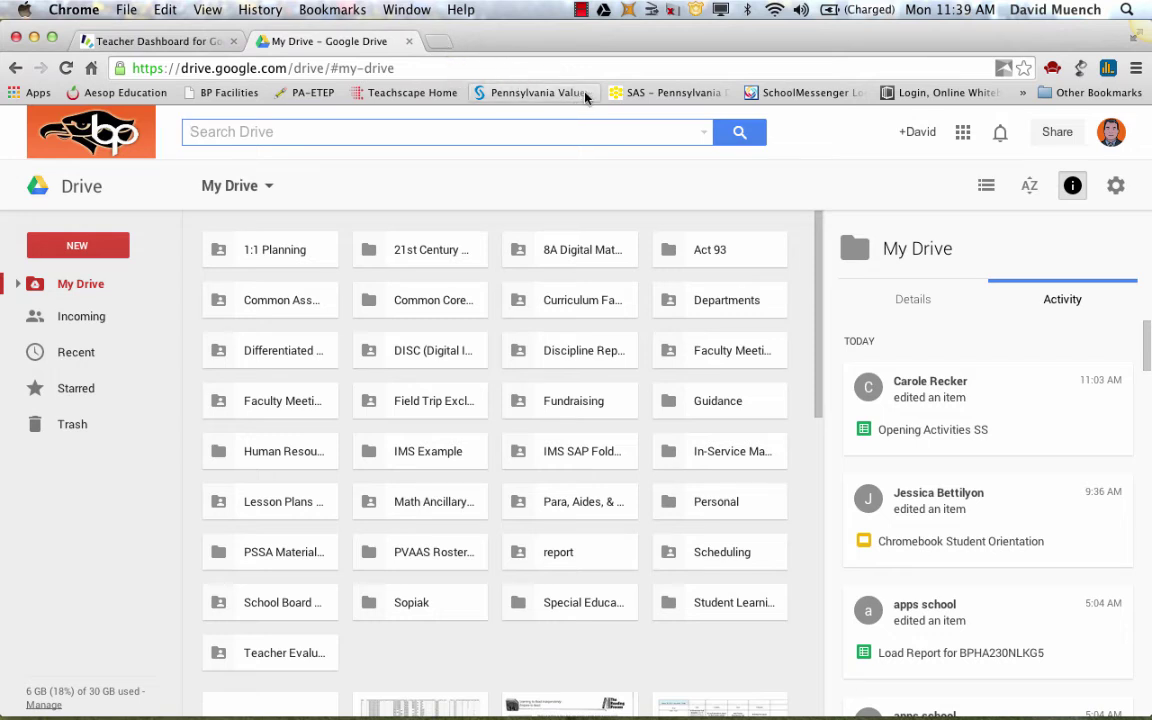
click(1110, 132)
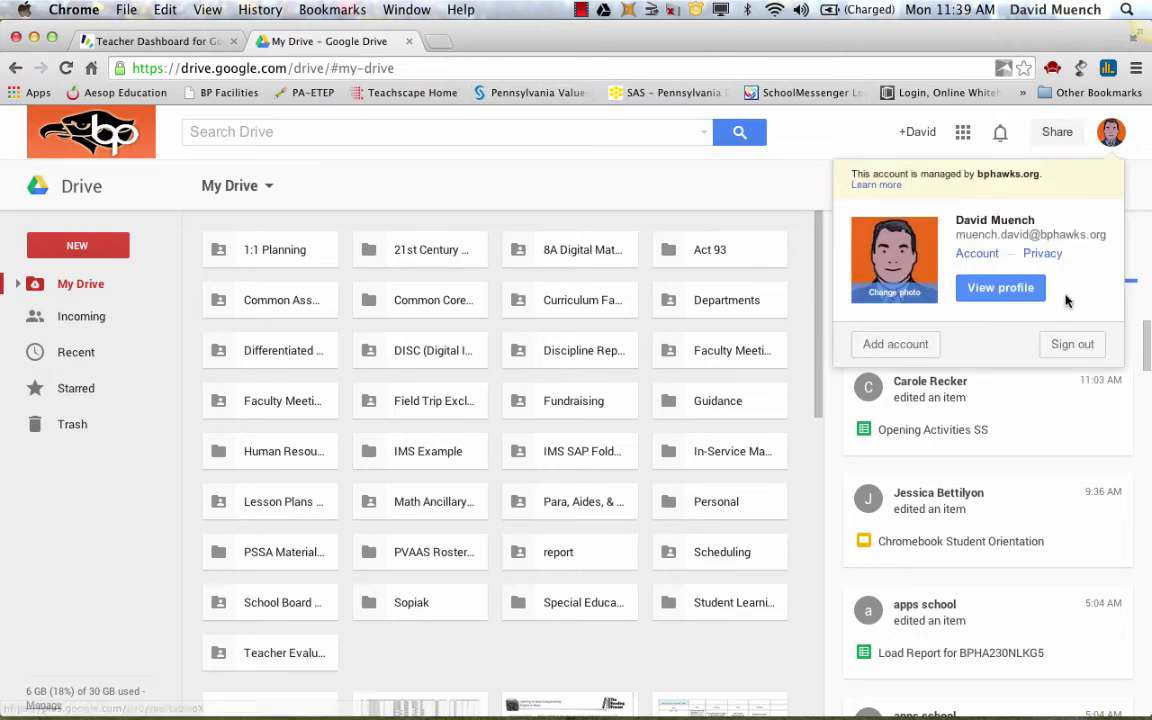
Sign out the teacher, sign in with the student's e-mail and password, and open Mail
click(1066, 343)
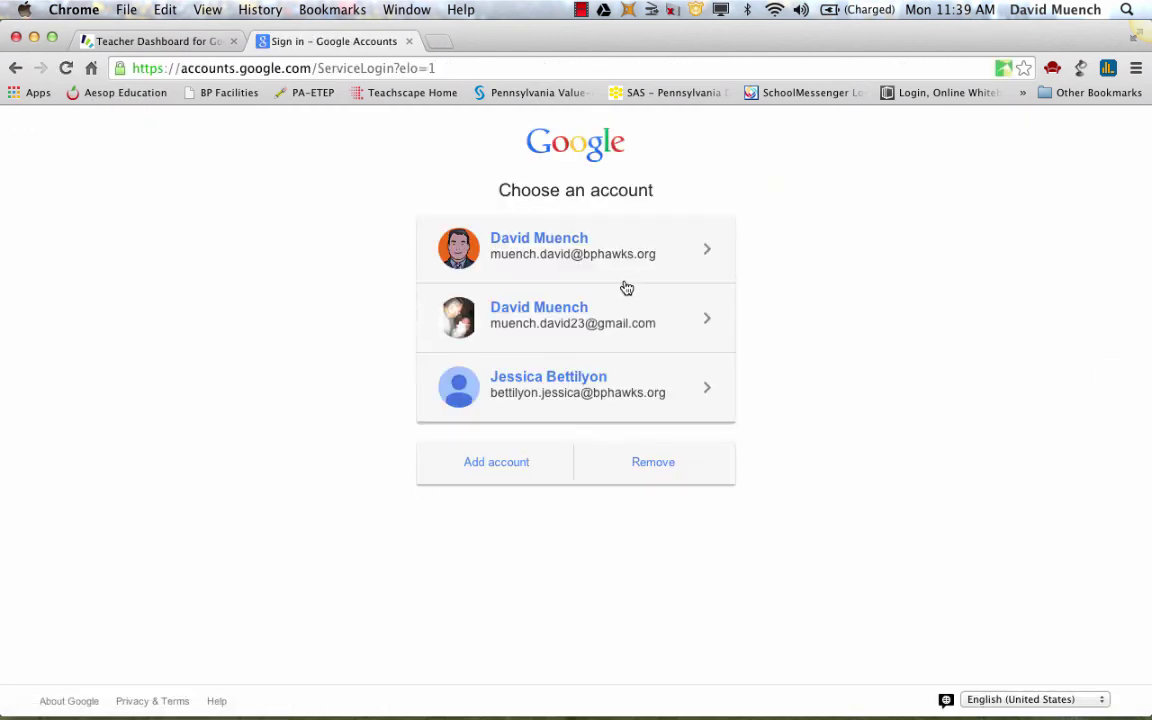
click(520, 466)
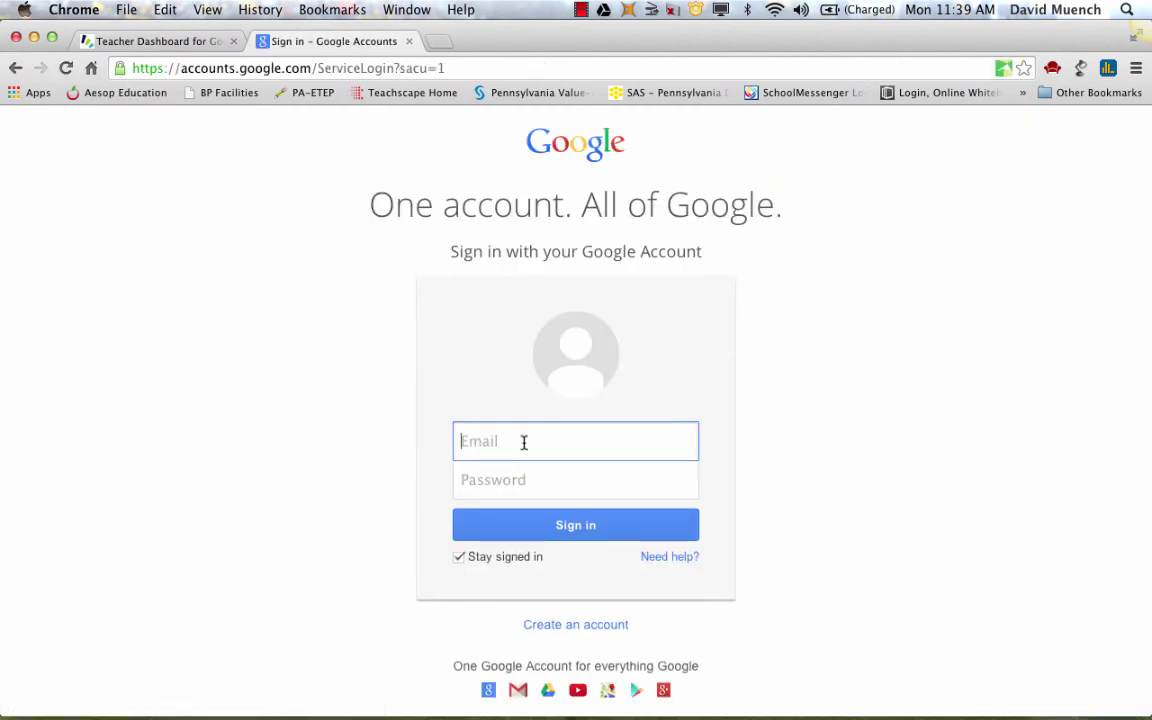
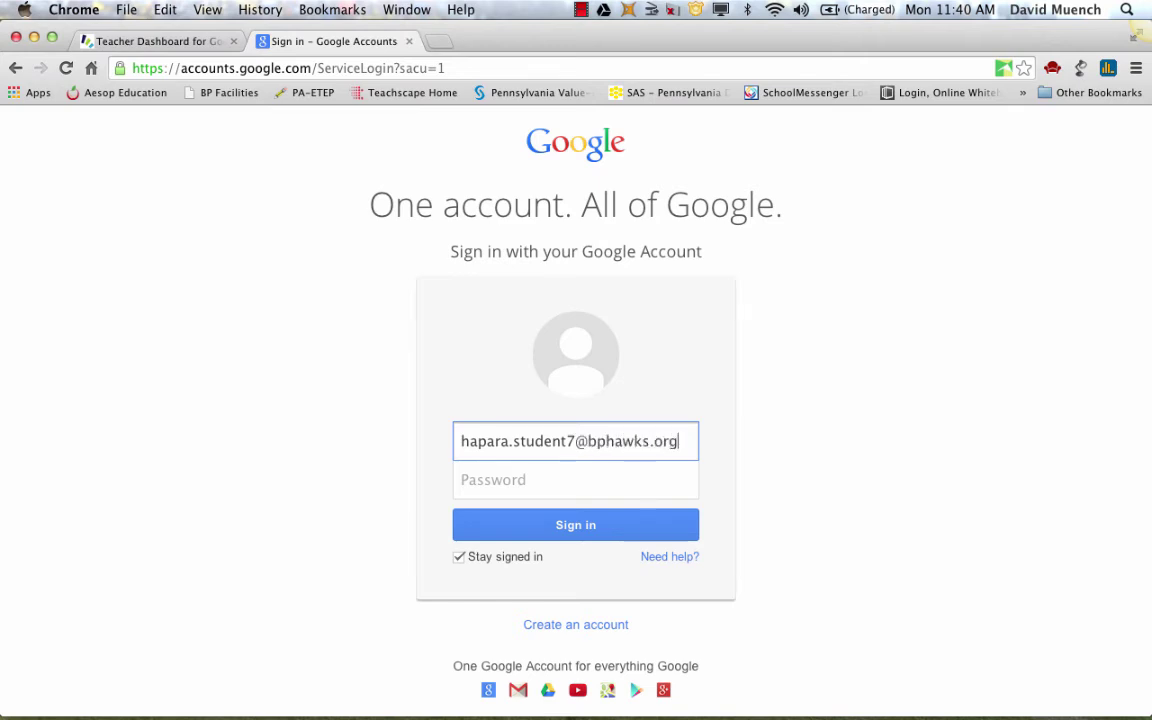
key(Tab)
text(********)
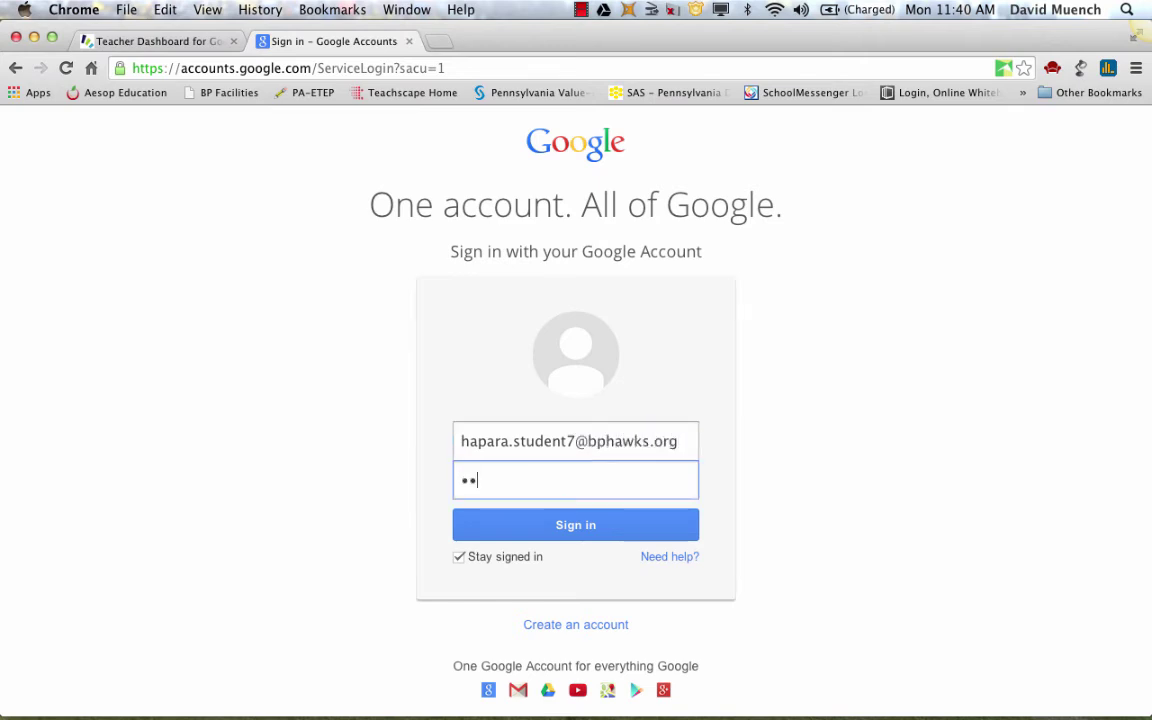
key(Return)
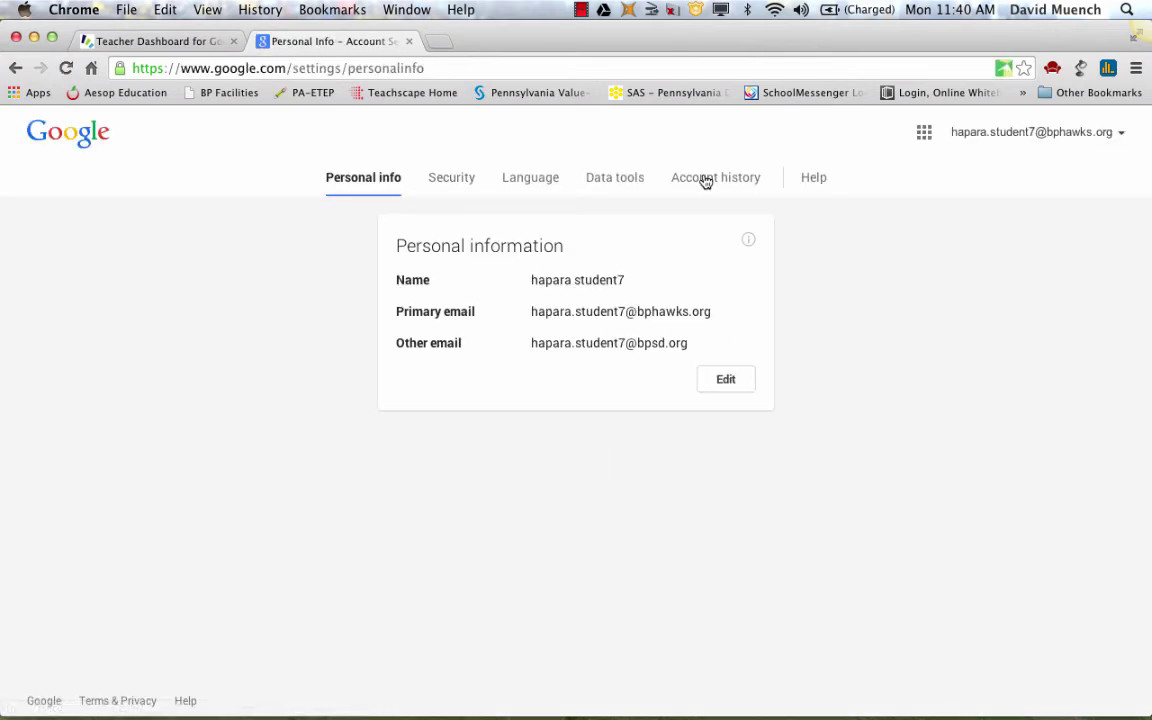
click(922, 133)
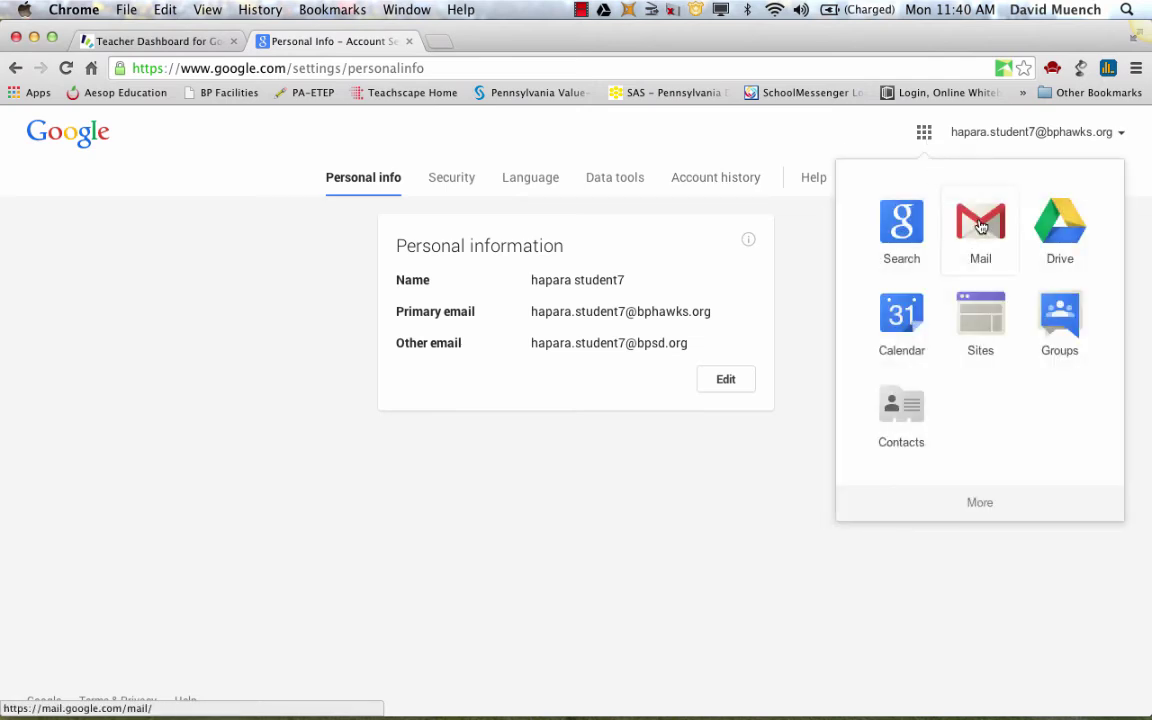
click(980, 224)
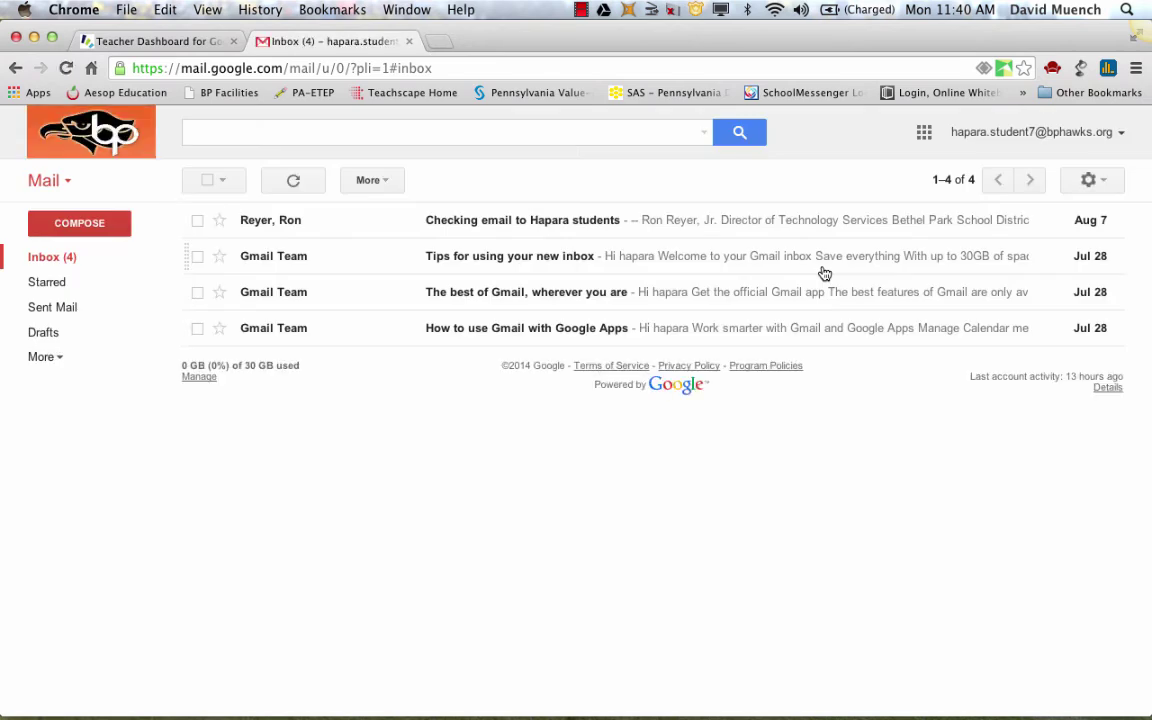
Search the student's Gmail for the sender's surname, fixing a typo, to find 'Checking email to Hapara students'
click(366, 134)
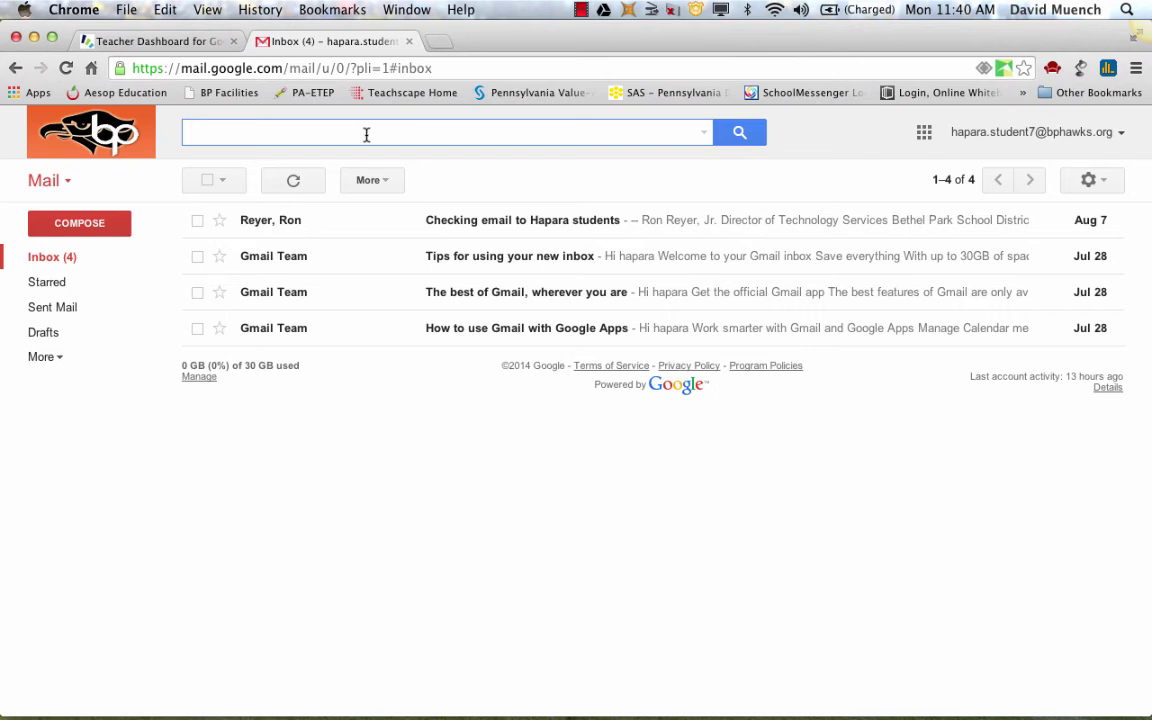
text(vol)
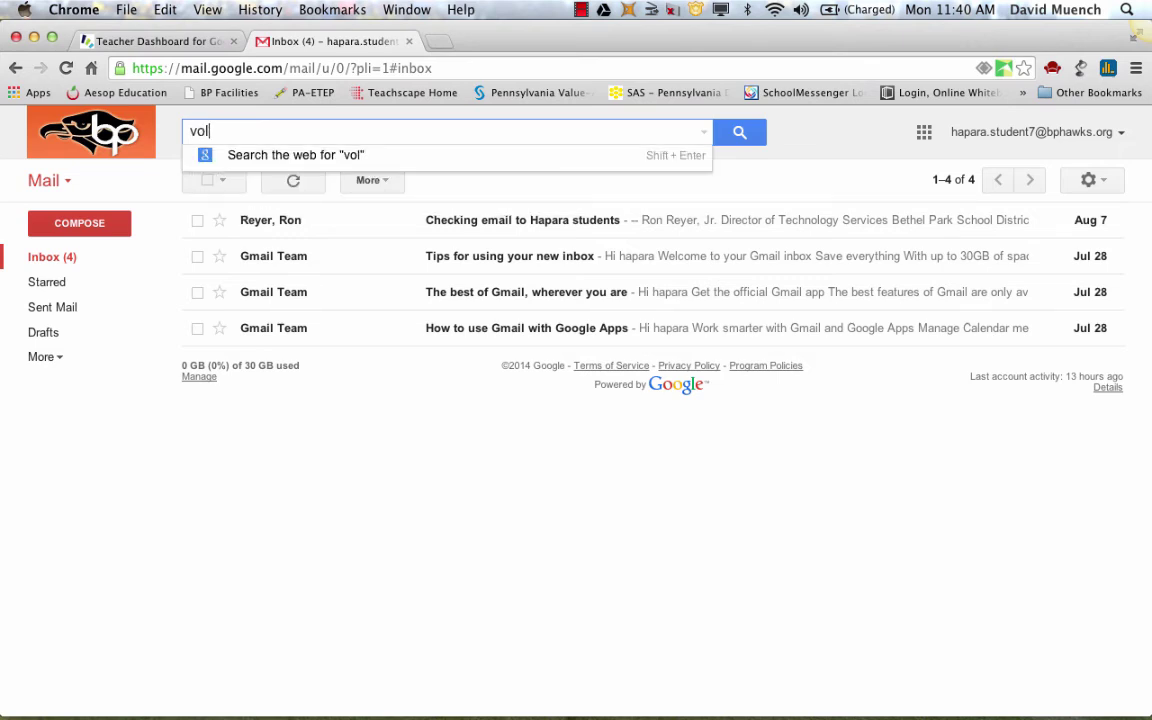
key(BackSpace)
key(BackSpace)
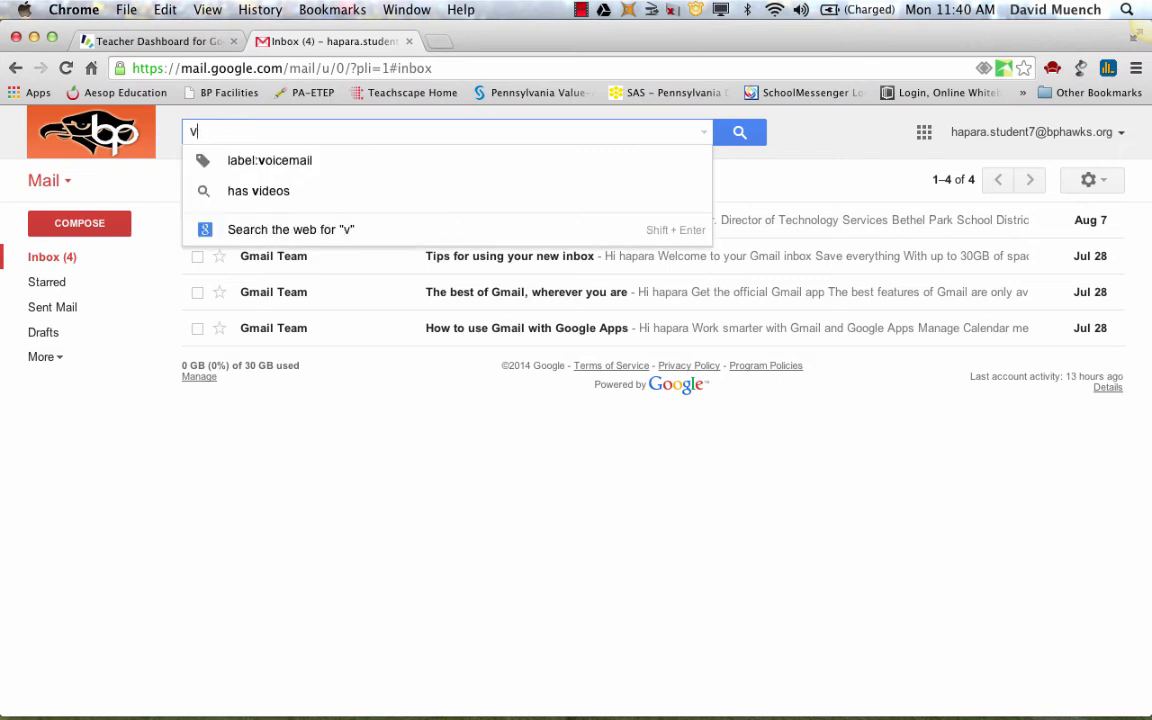
key(BackSpace)
text(r)
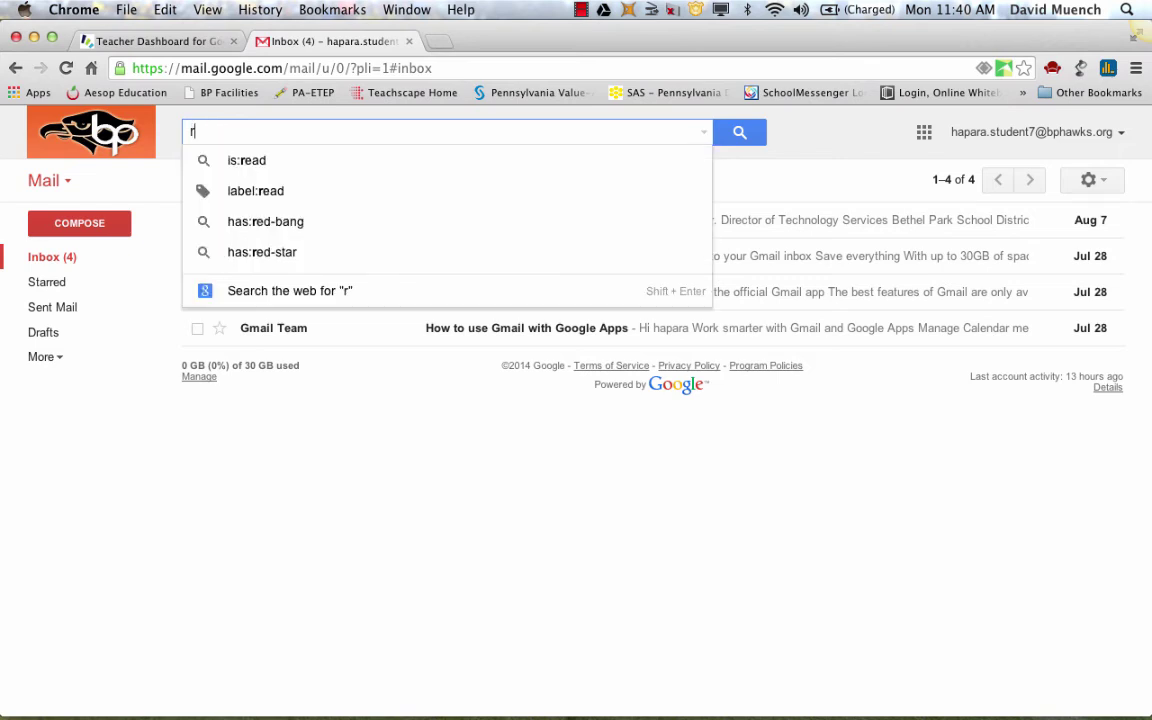
text(eyer)
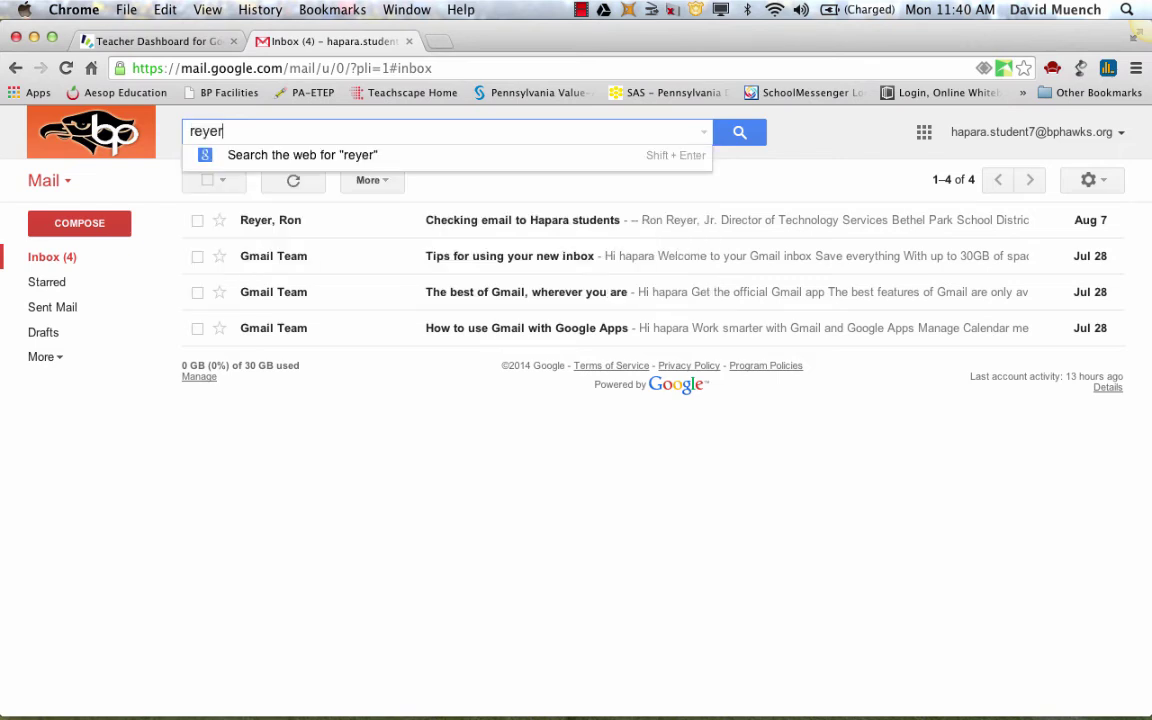
key(Return)
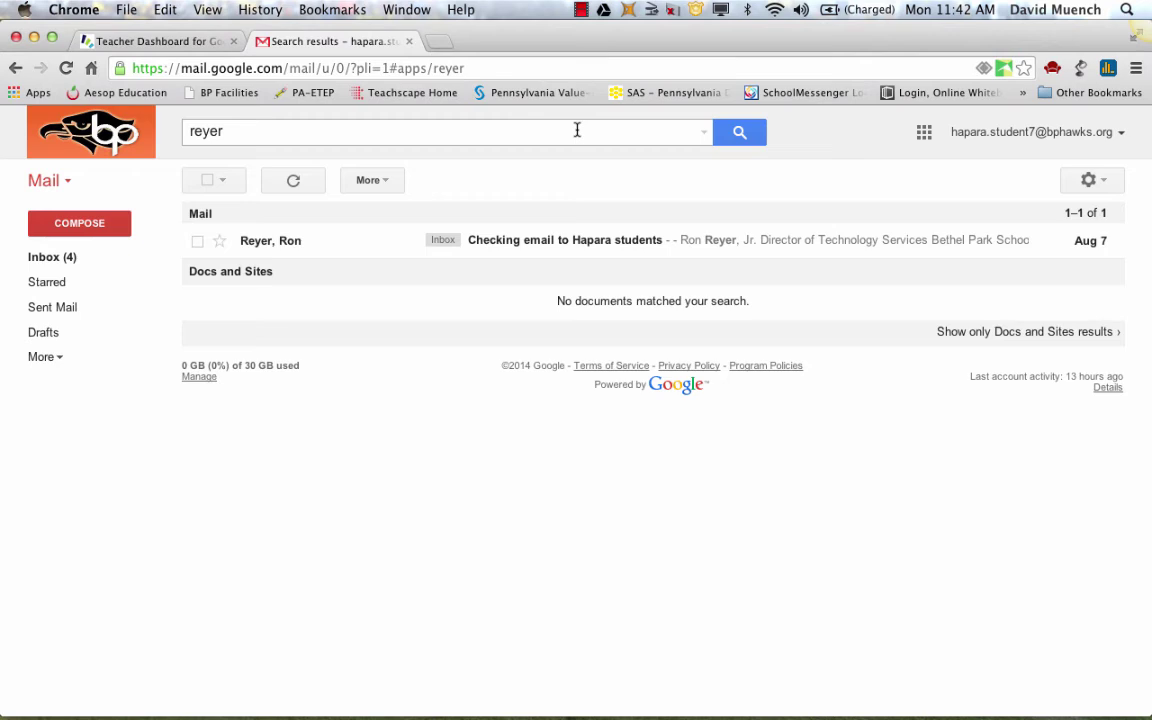
Load History.com by entering 'history' in the address bar and accepting historychannel.com
click(512, 69)
text(histor)
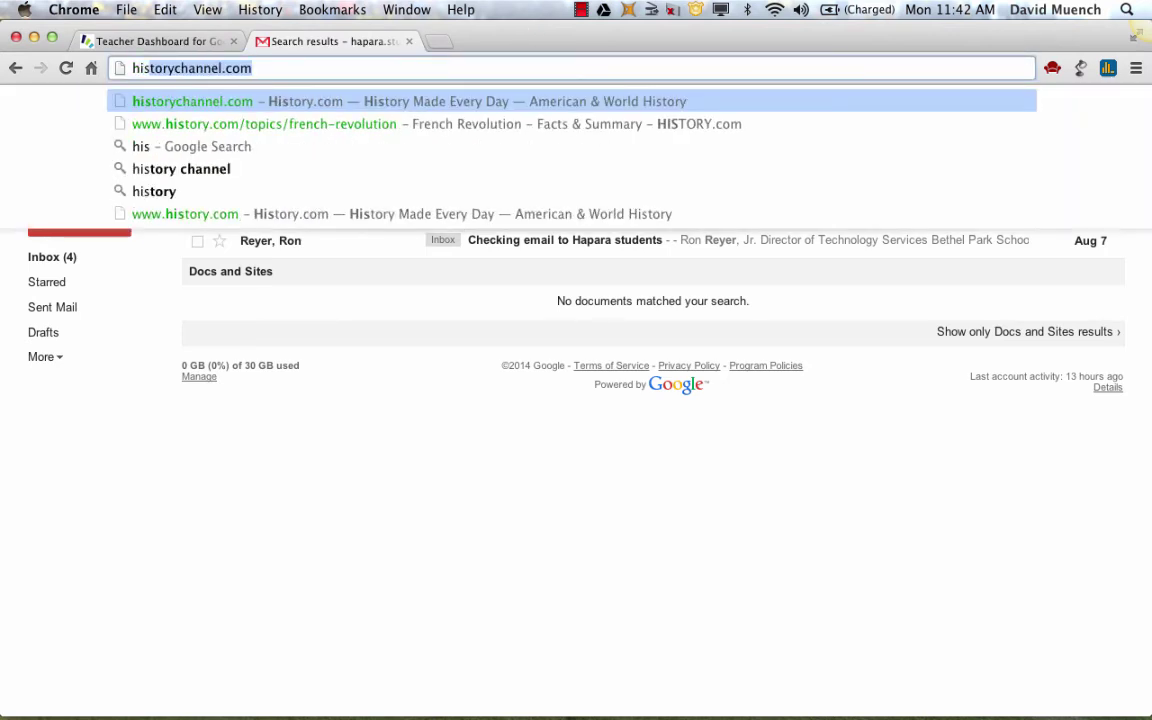
text(y)
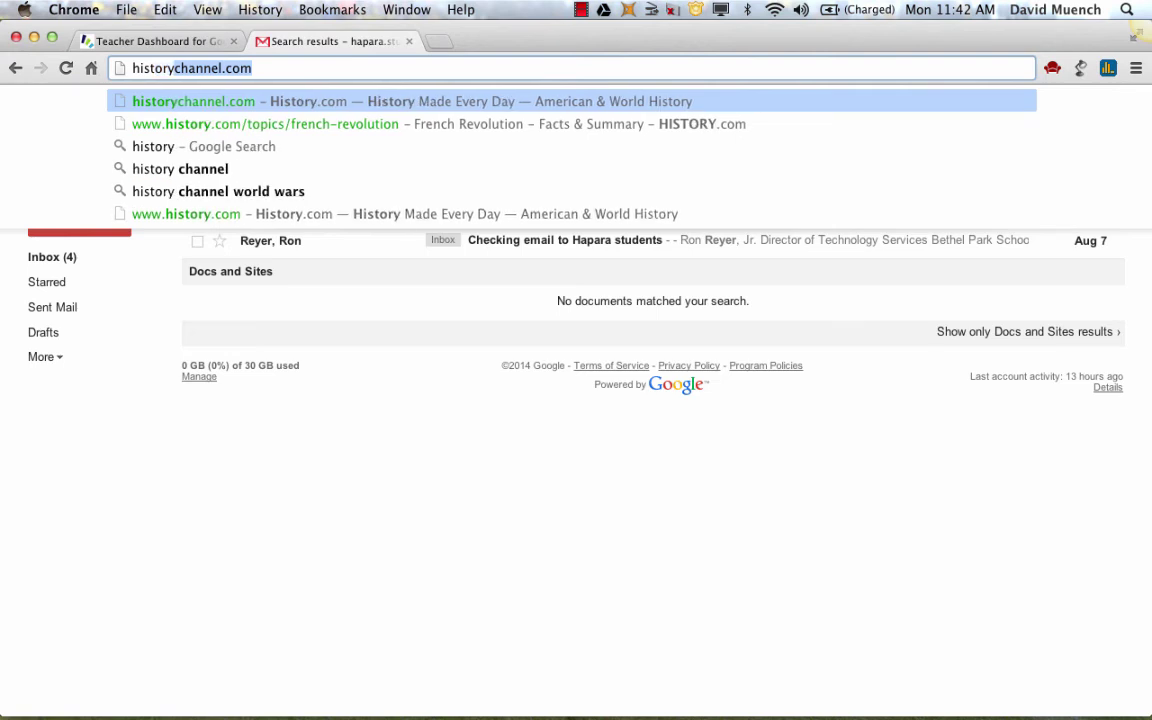
key(Return)
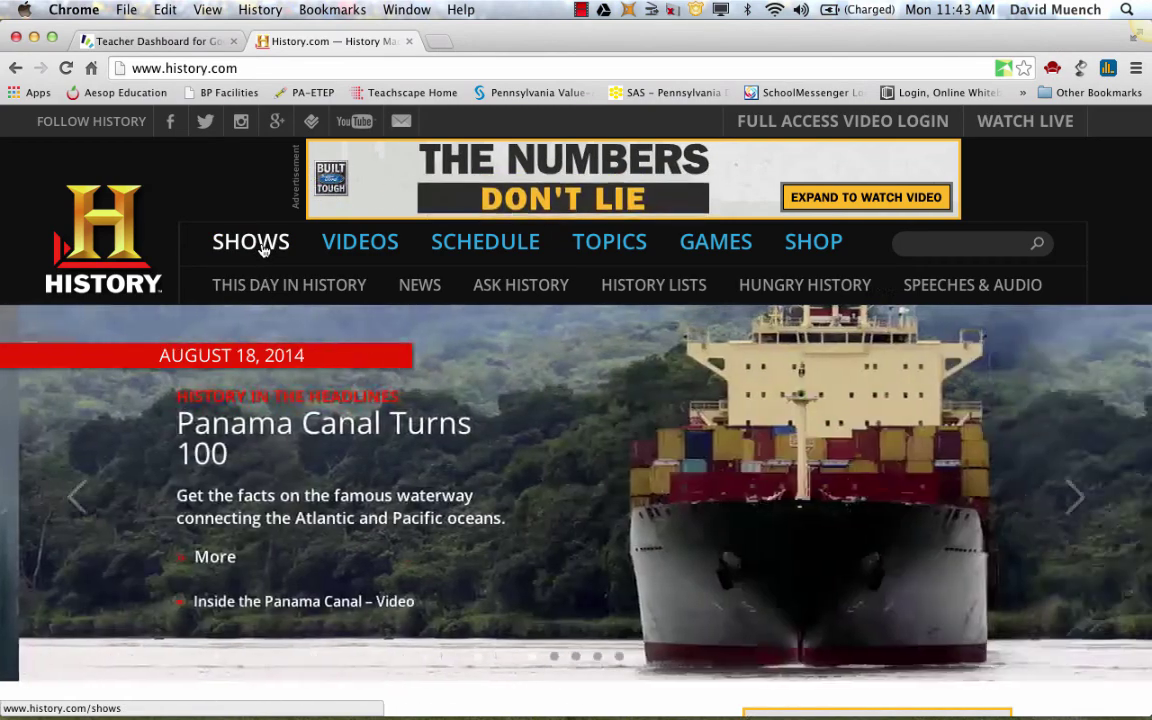
Browse the History shows page and open the Bonnie & Clyde show page
click(264, 248)
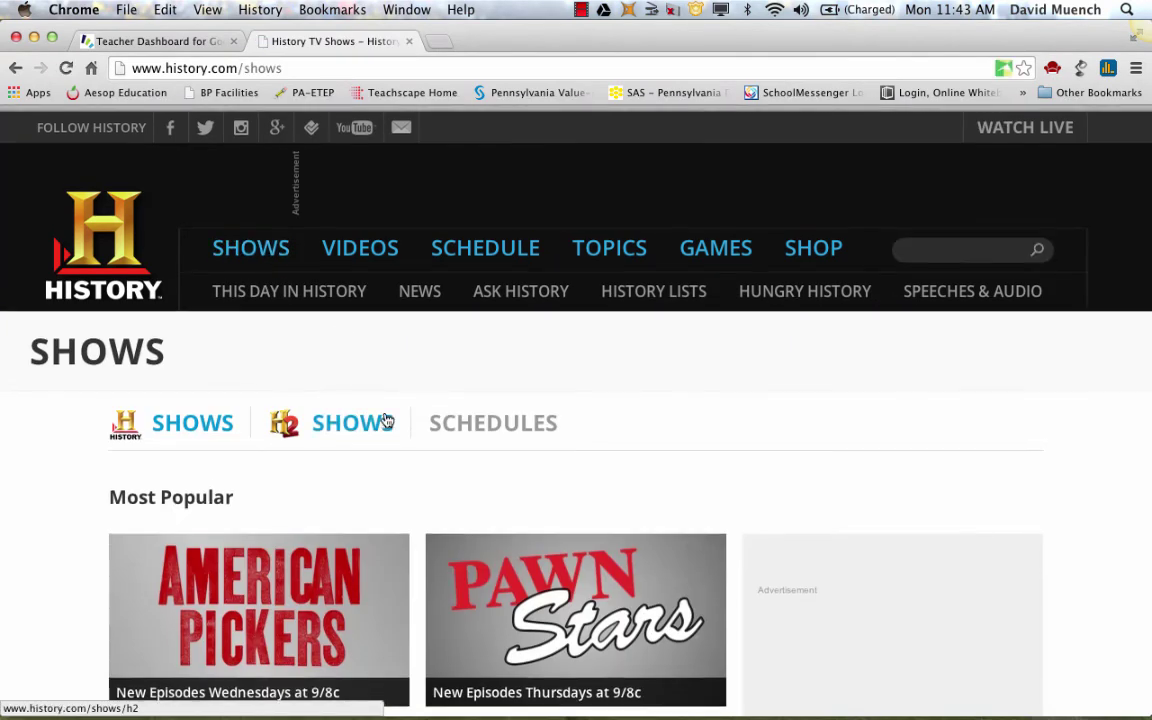
scroll(385, 418, down, 2)
scroll(385, 418, down, 15)
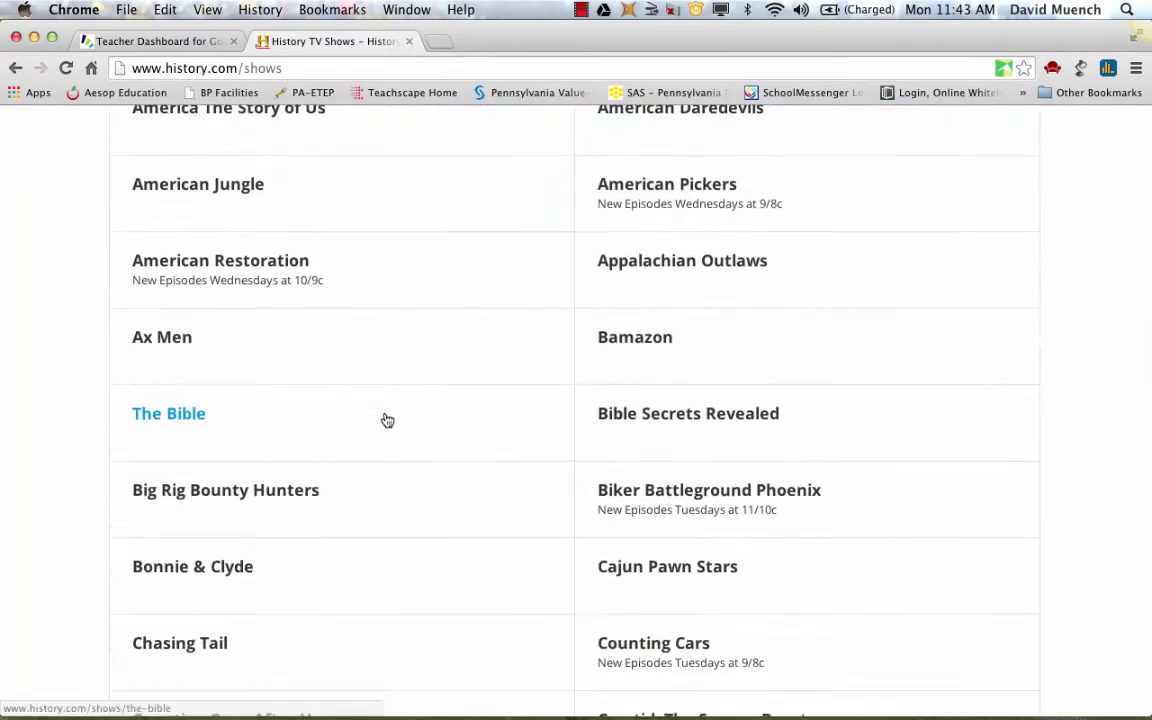
scroll(306, 447, down, 5)
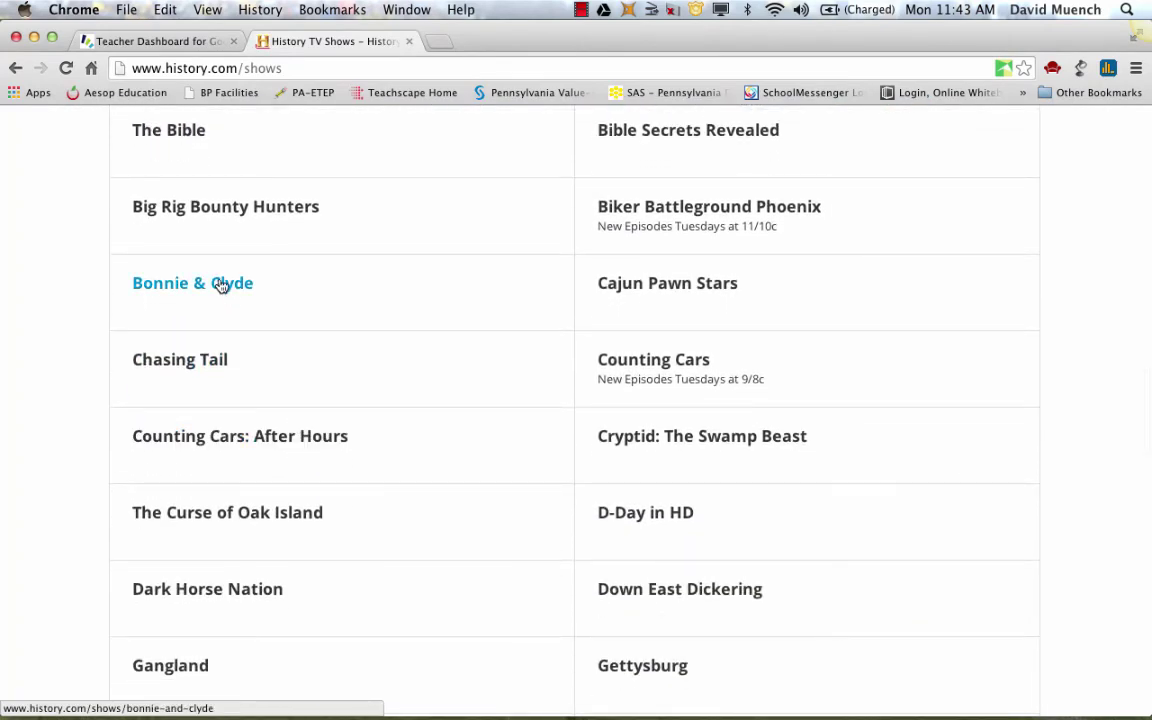
click(204, 282)
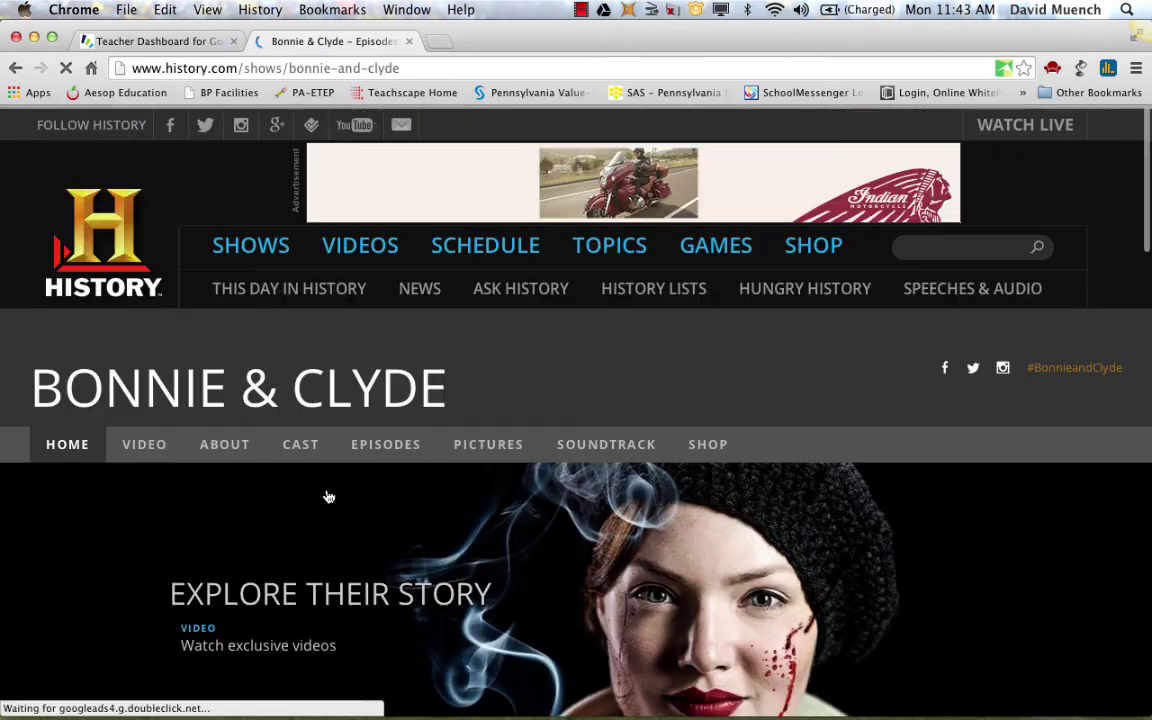
scroll(328, 497, down, 5)
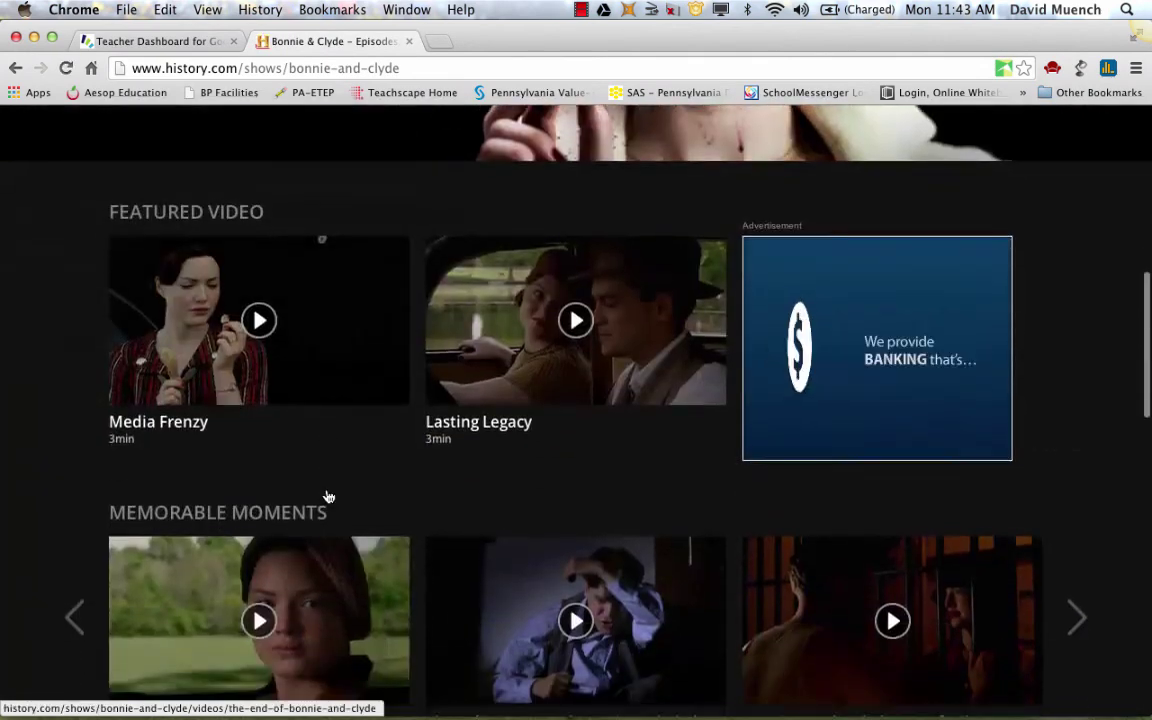
scroll(328, 497, up, 6)
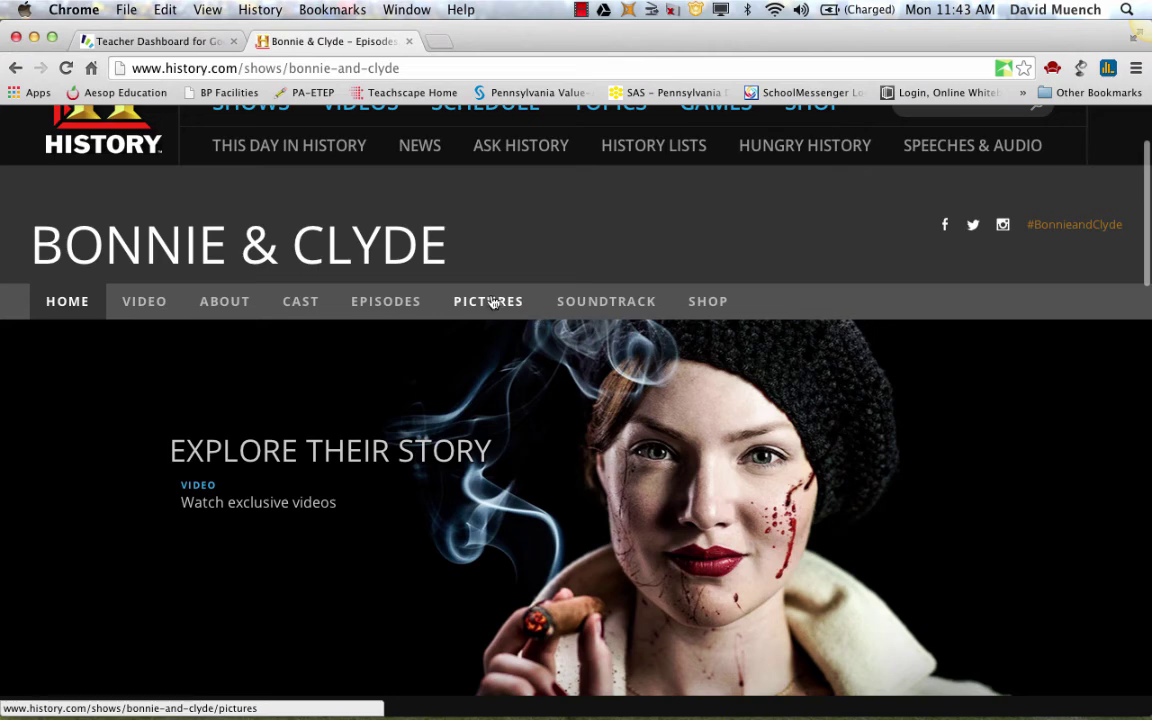
scroll(437, 180, up, 5)
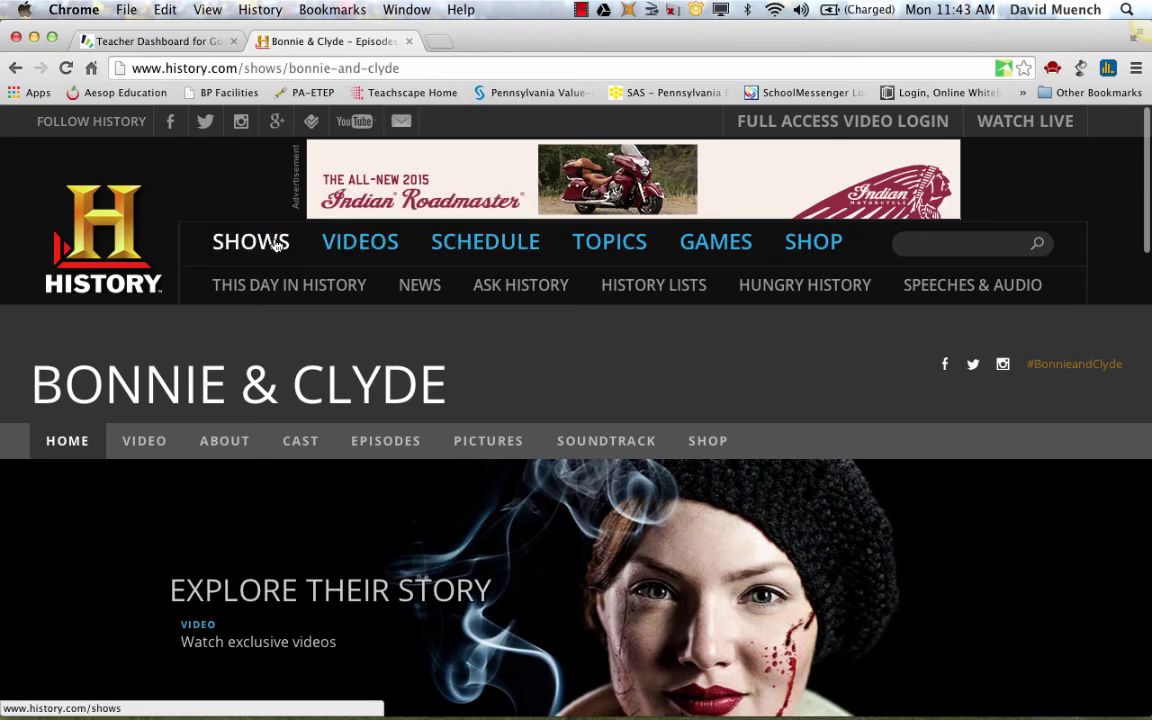
Open the August 18 This Day in History page on the Gorbachev coup
click(296, 289)
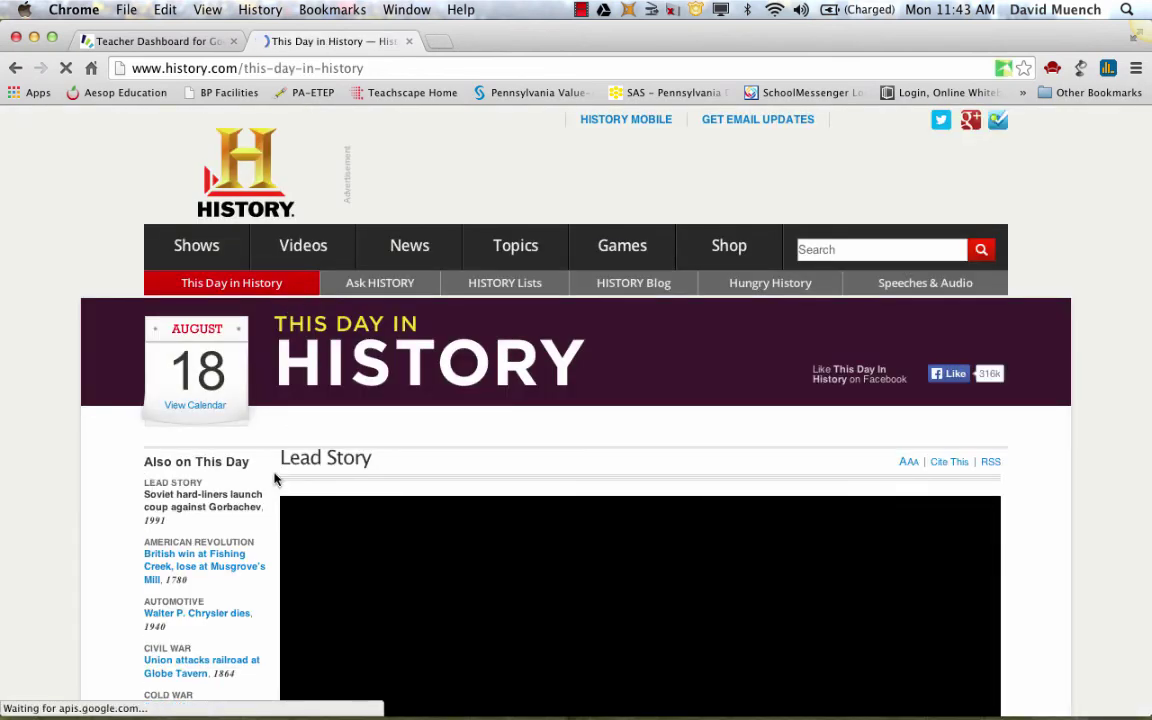
scroll(275, 479, down, 2)
scroll(275, 479, down, 10)
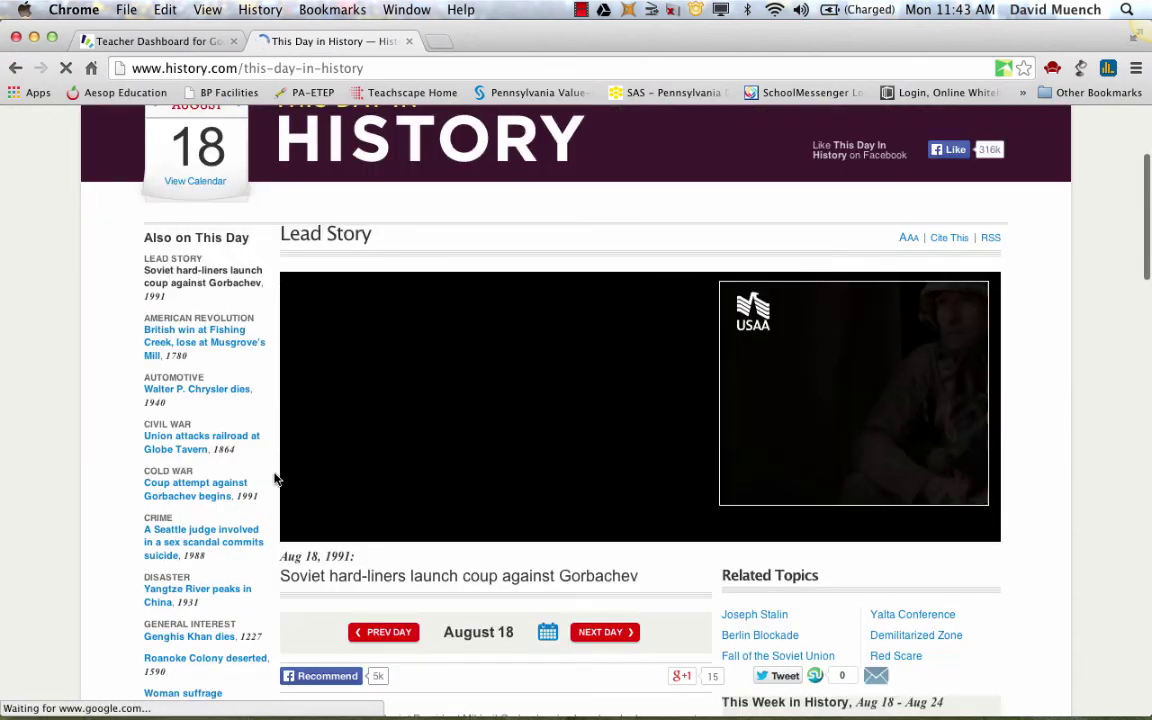
scroll(275, 479, up, 3)
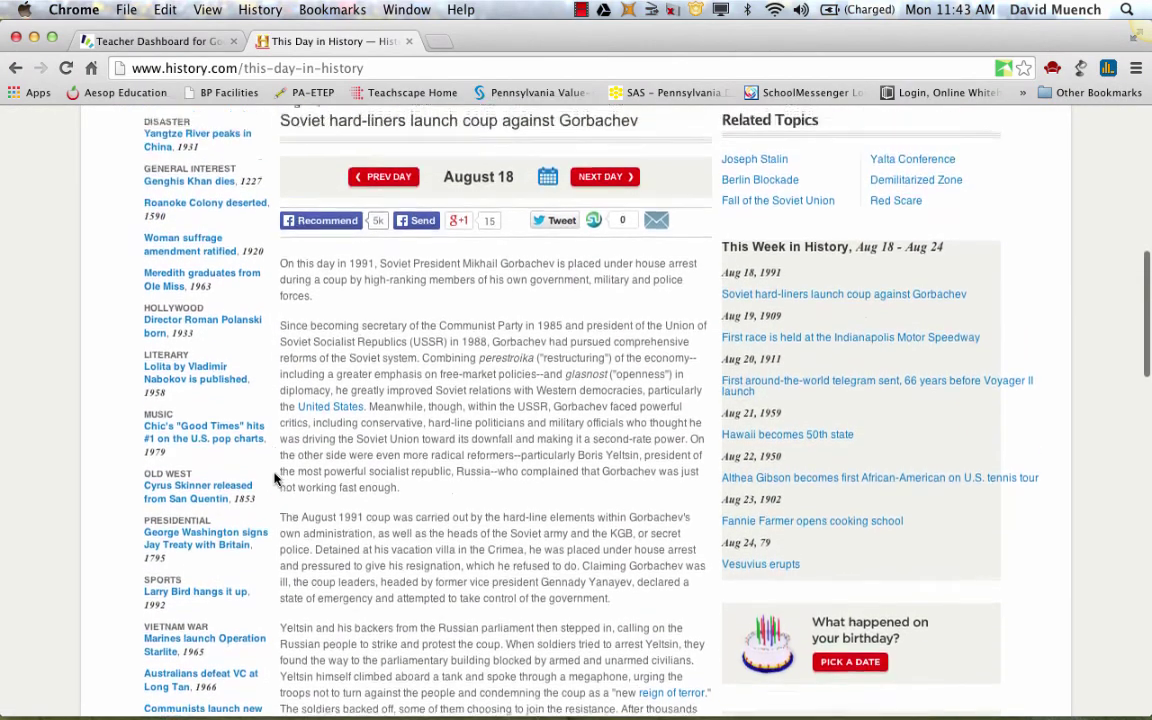
scroll(275, 479, down, 3)
scroll(275, 479, down, 1)
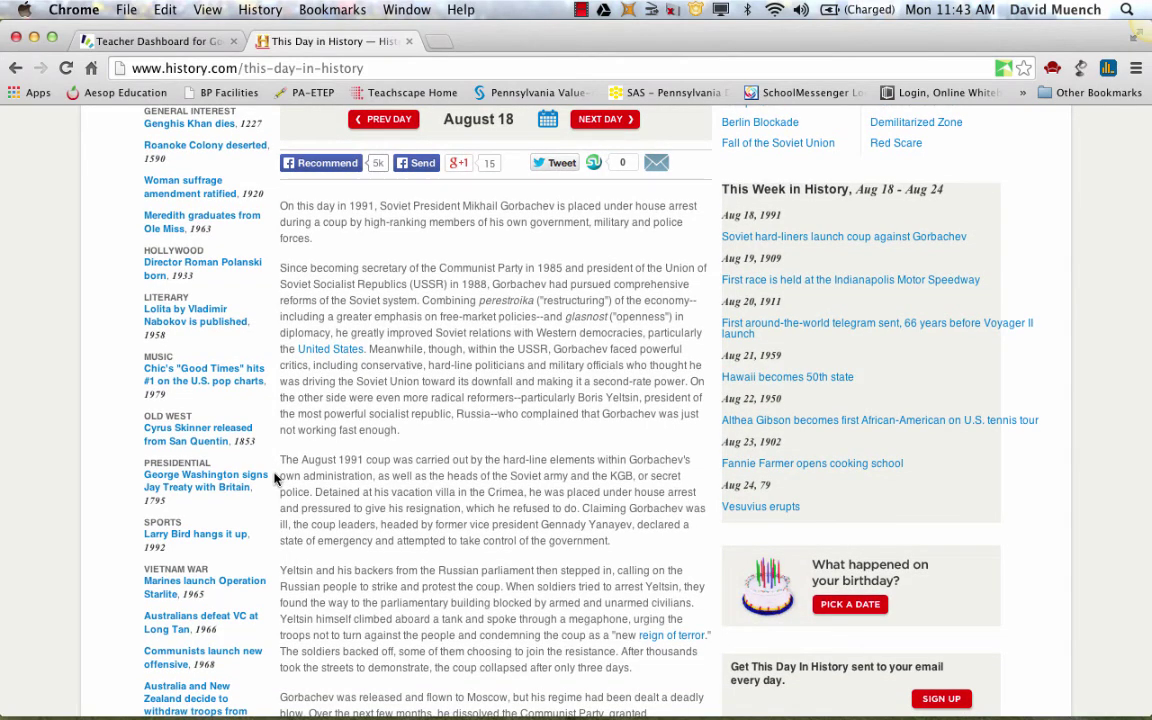
scroll(275, 479, up, 6)
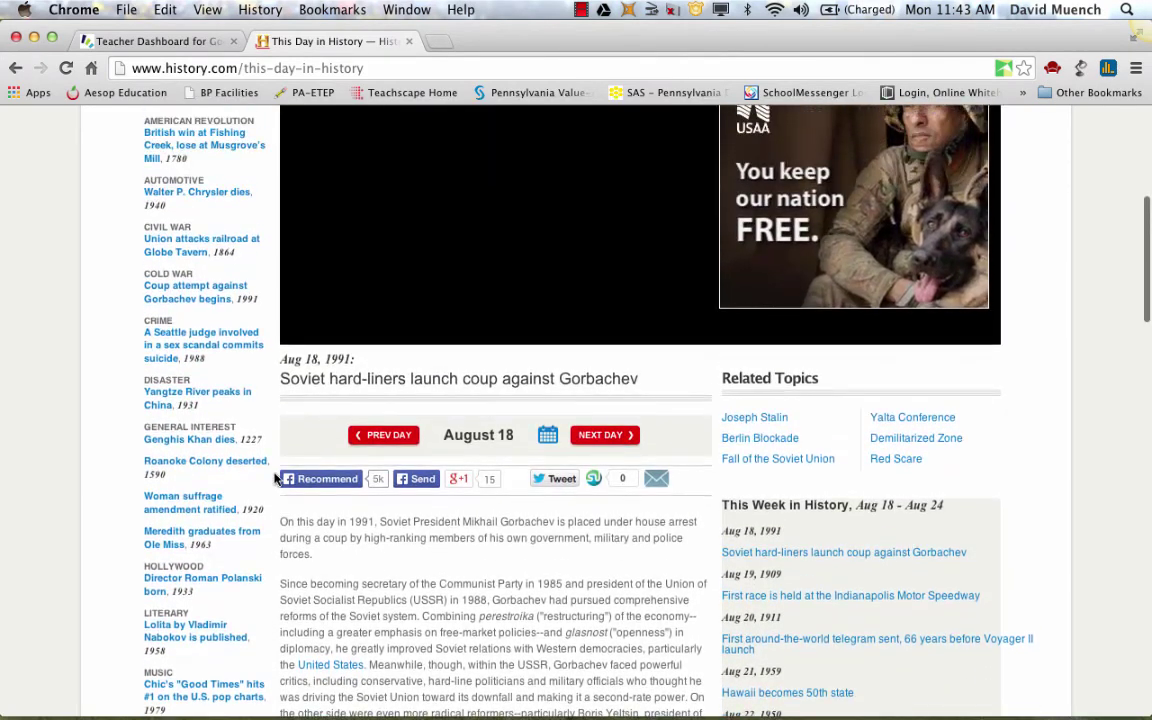
scroll(275, 479, up, 2)
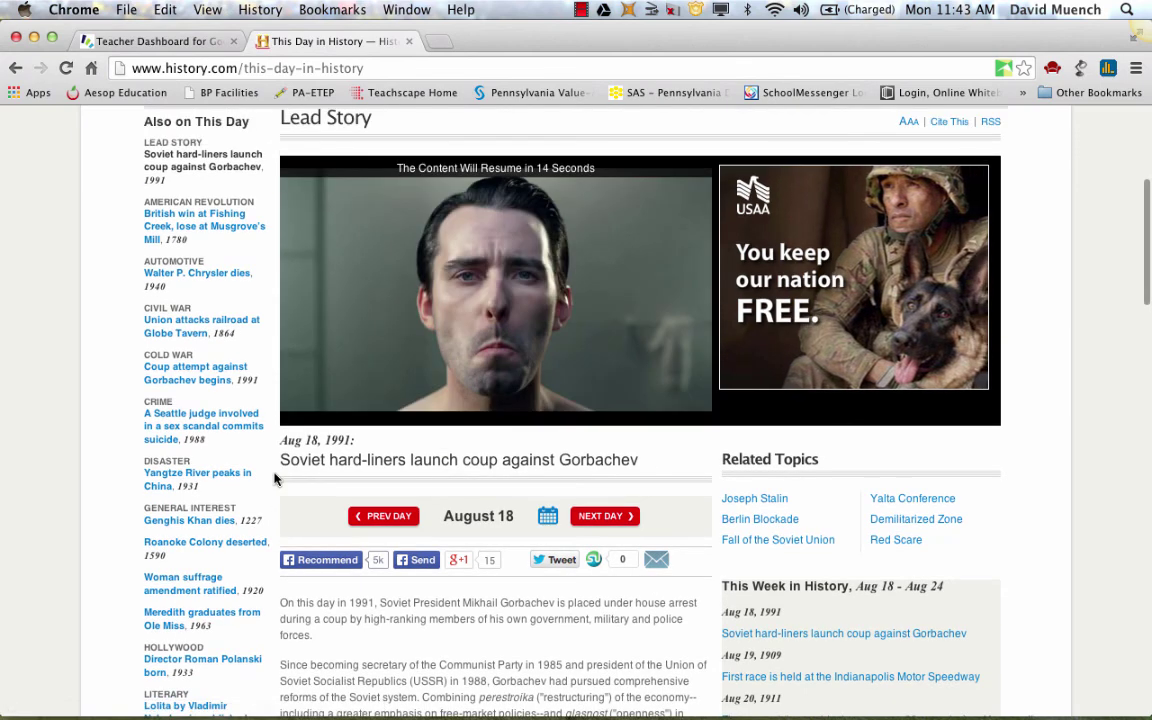
Pause the autoplaying video ad and scroll down to the article text
mouse_move(302, 415)
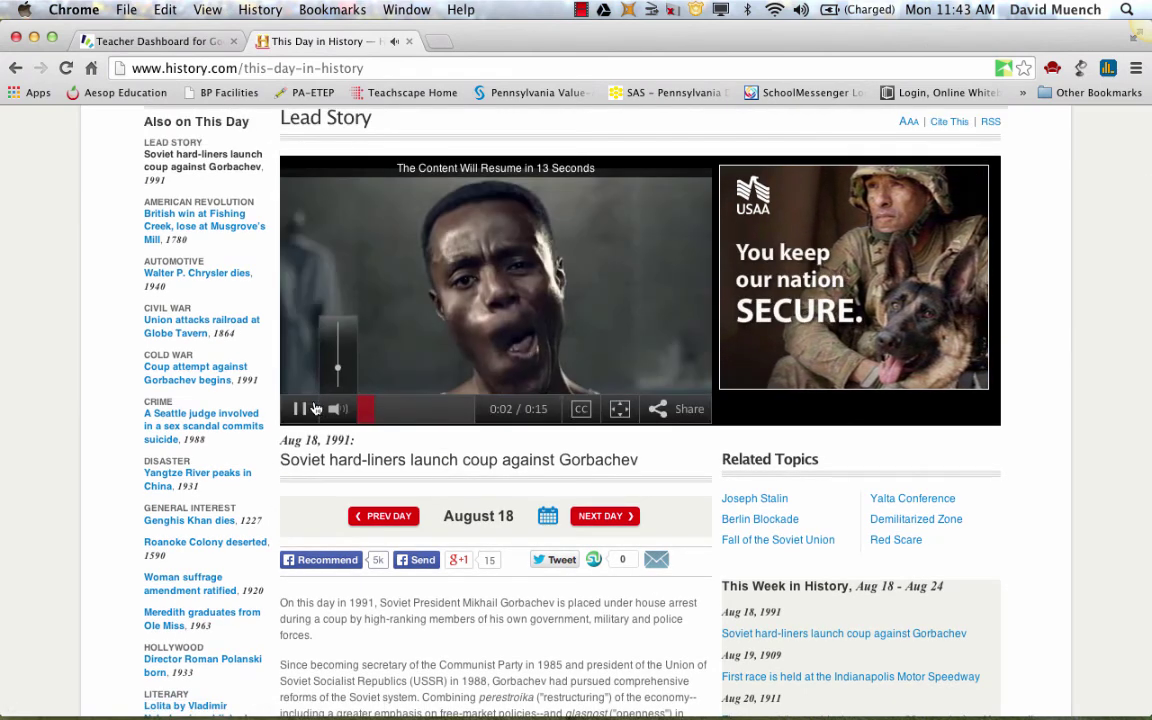
click(300, 410)
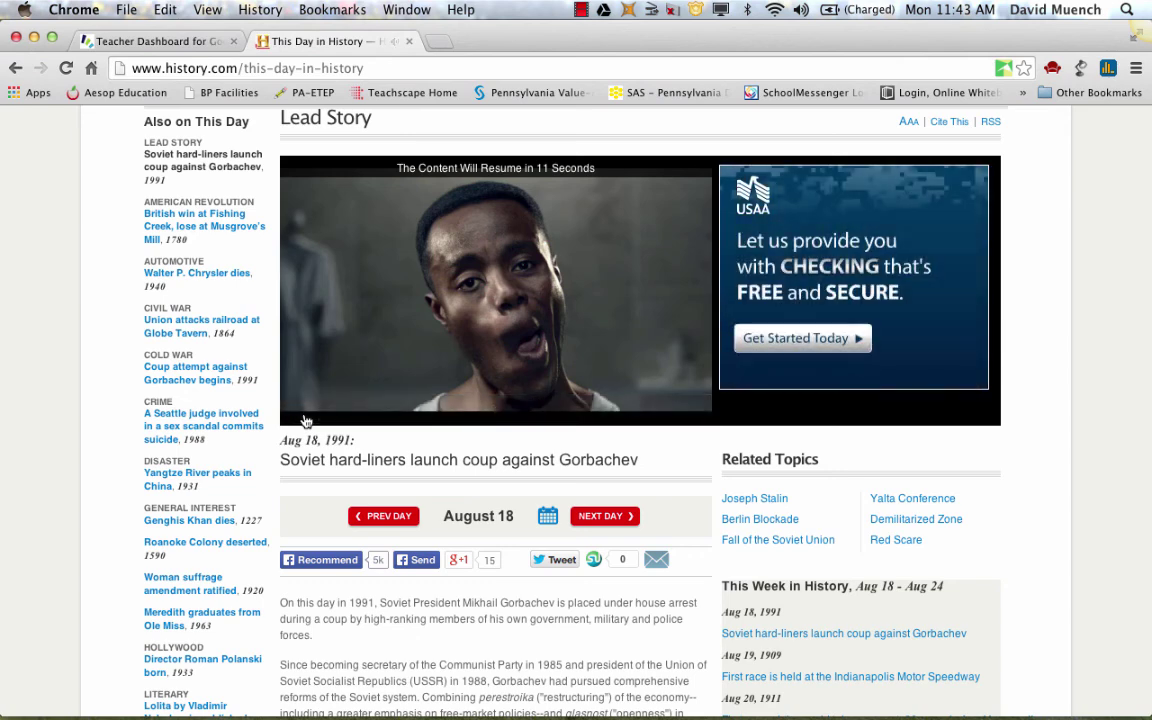
scroll(447, 635, up, 1)
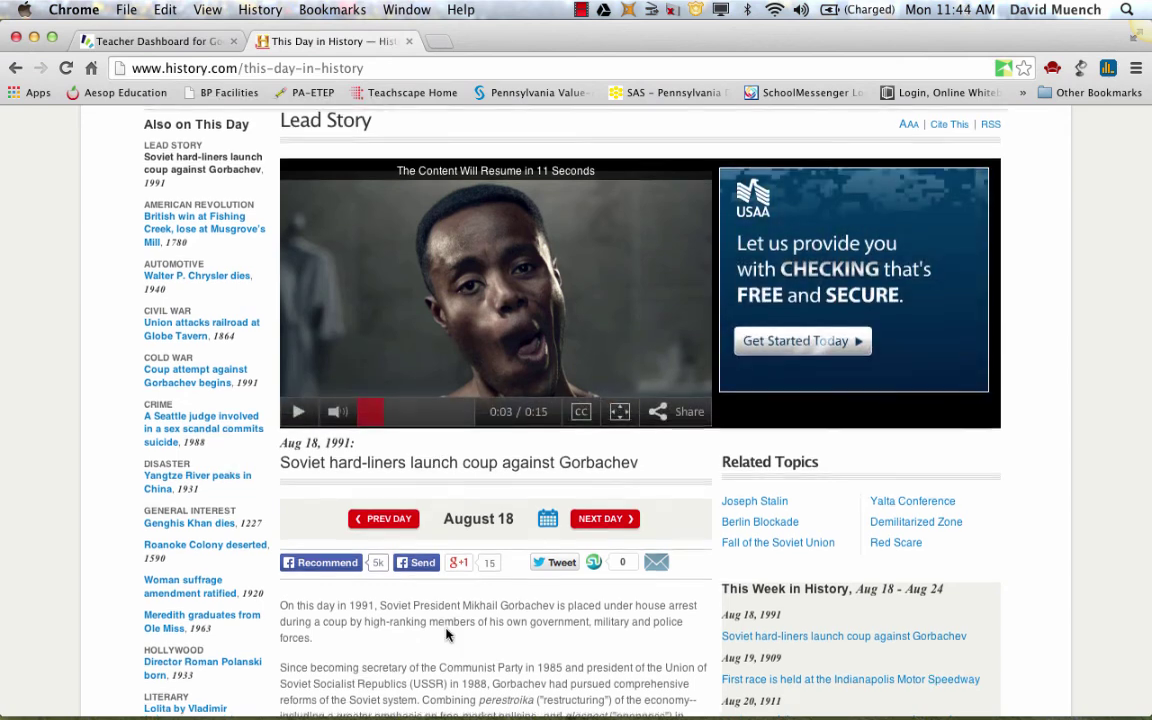
scroll(447, 635, down, 5)
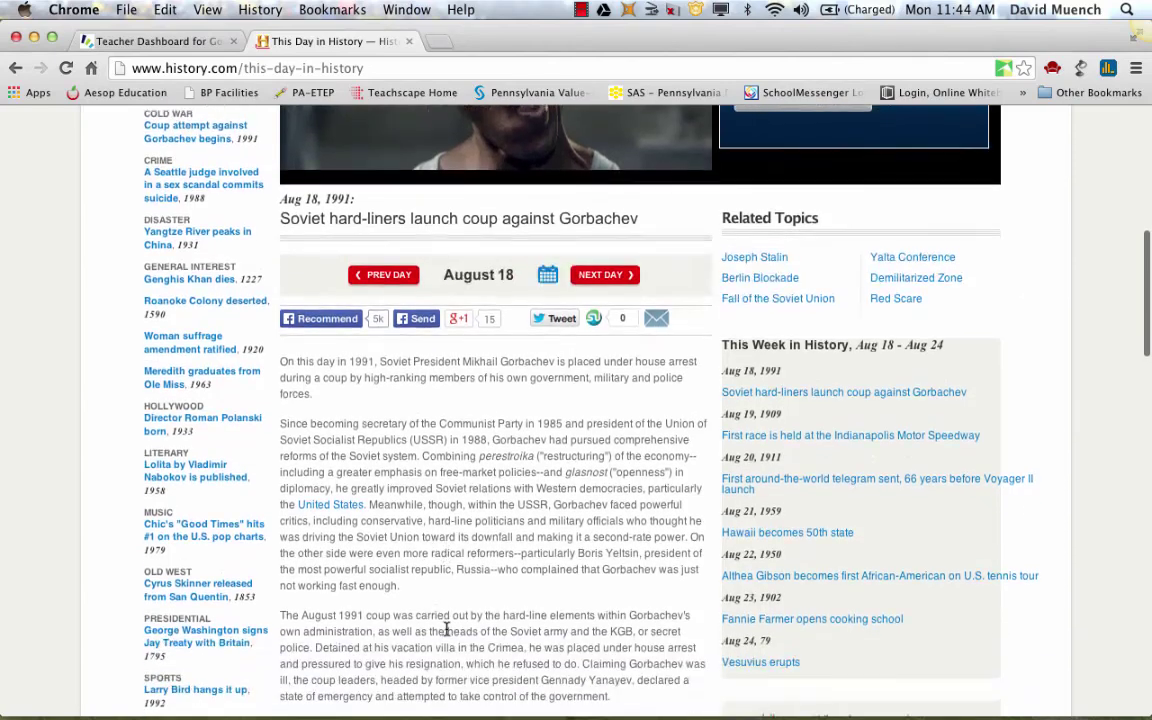
scroll(447, 628, down, 2)
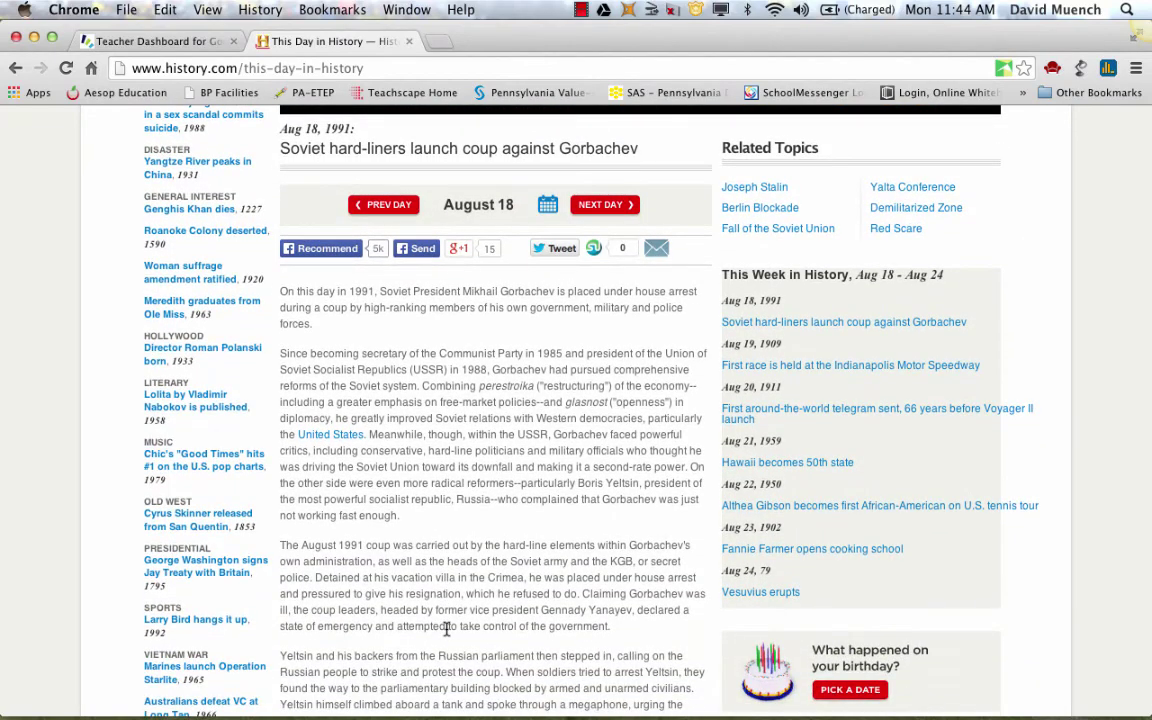
Show the This Day in History article in Readability's Read Now clean view
click(1052, 70)
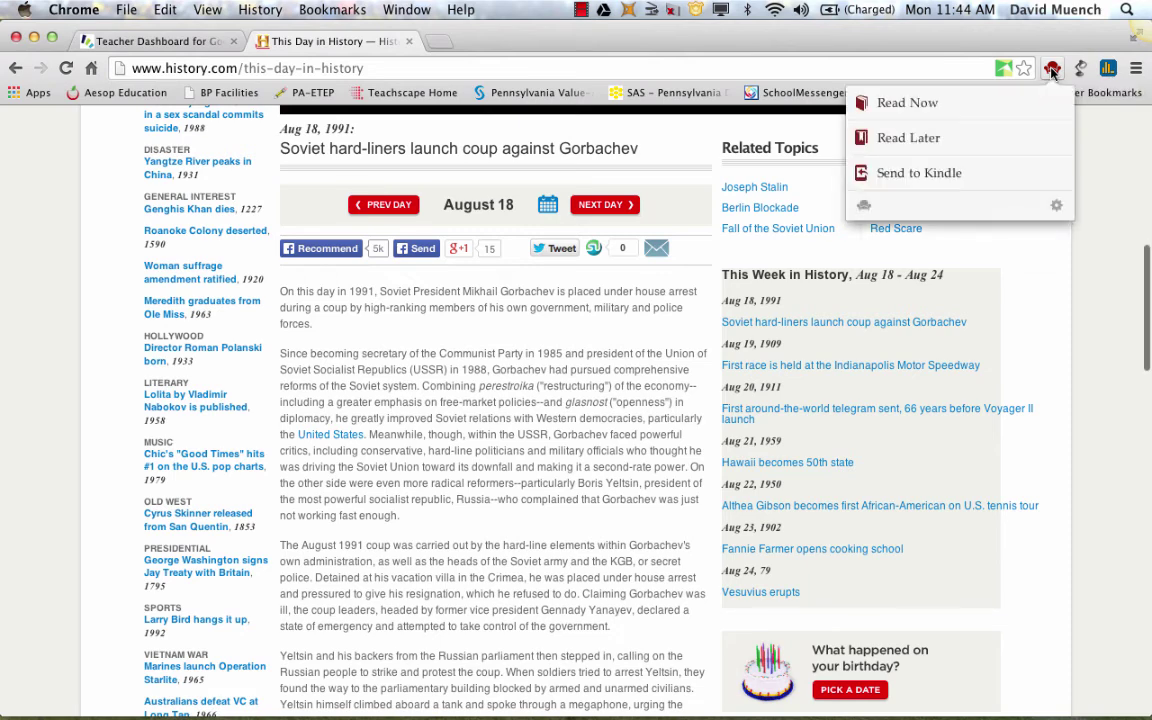
click(915, 104)
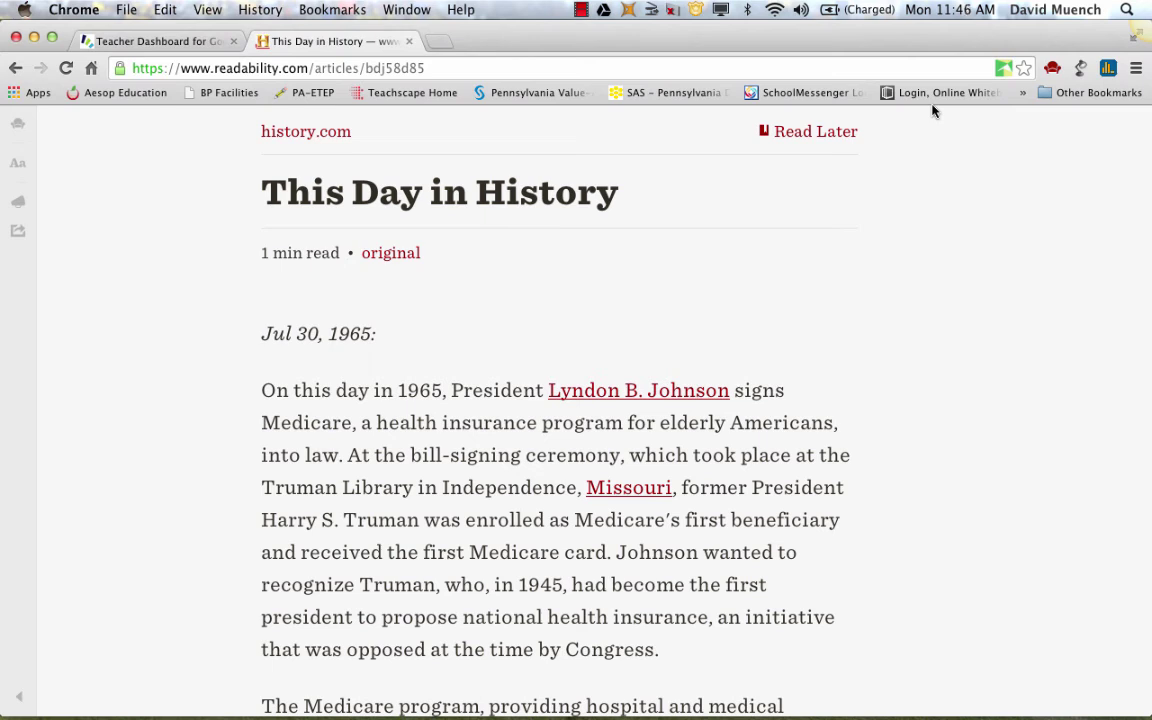
Open Chrome Settings' Extensions page and scroll through Clearly, Google Docs, Read&Write, Readability and others
click(1136, 68)
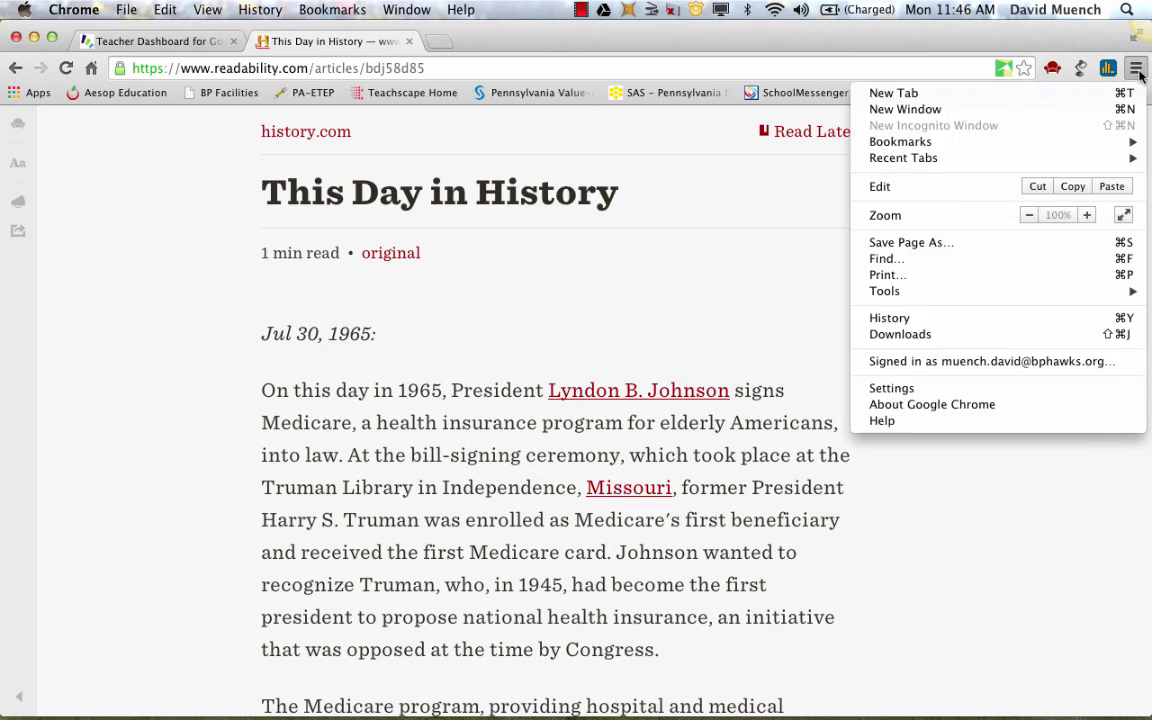
click(917, 389)
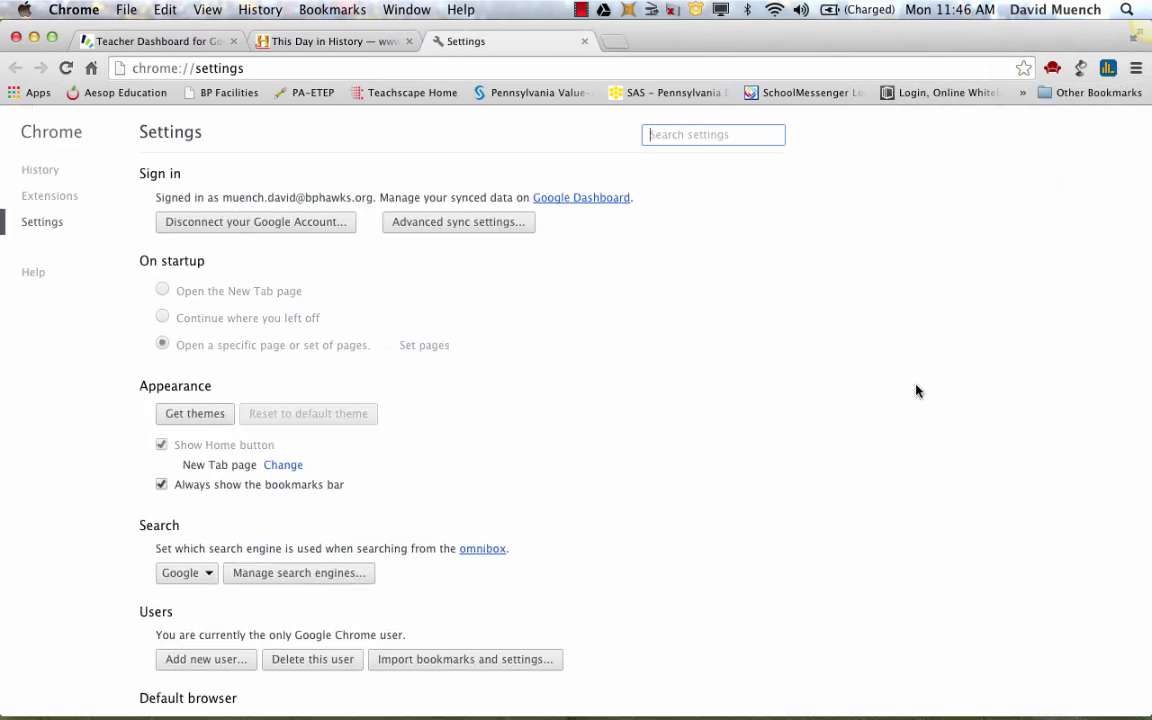
click(46, 202)
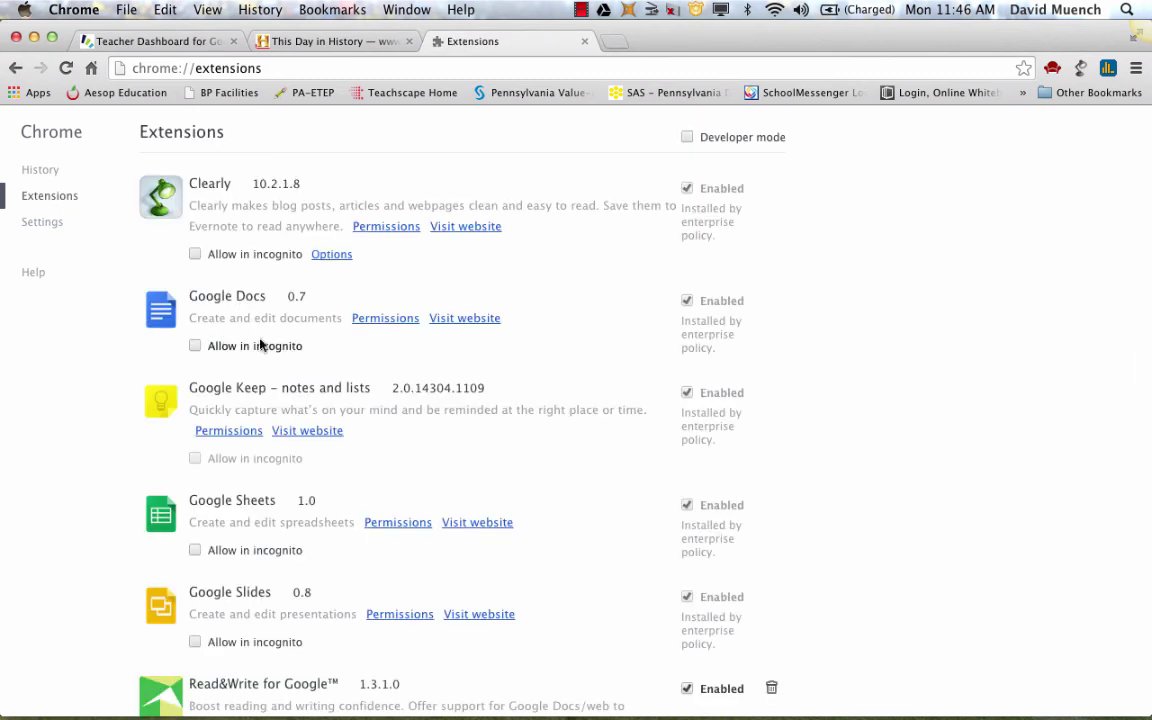
scroll(245, 320, down, 3)
scroll(260, 344, down, 5)
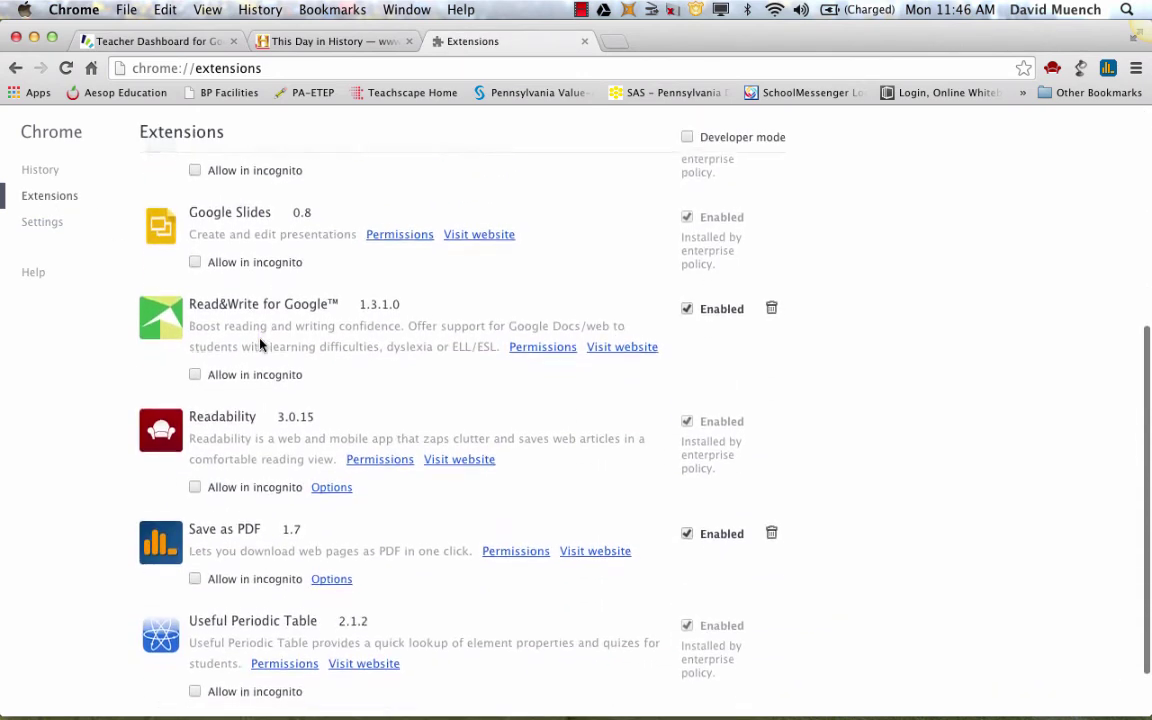
scroll(260, 344, down, 2)
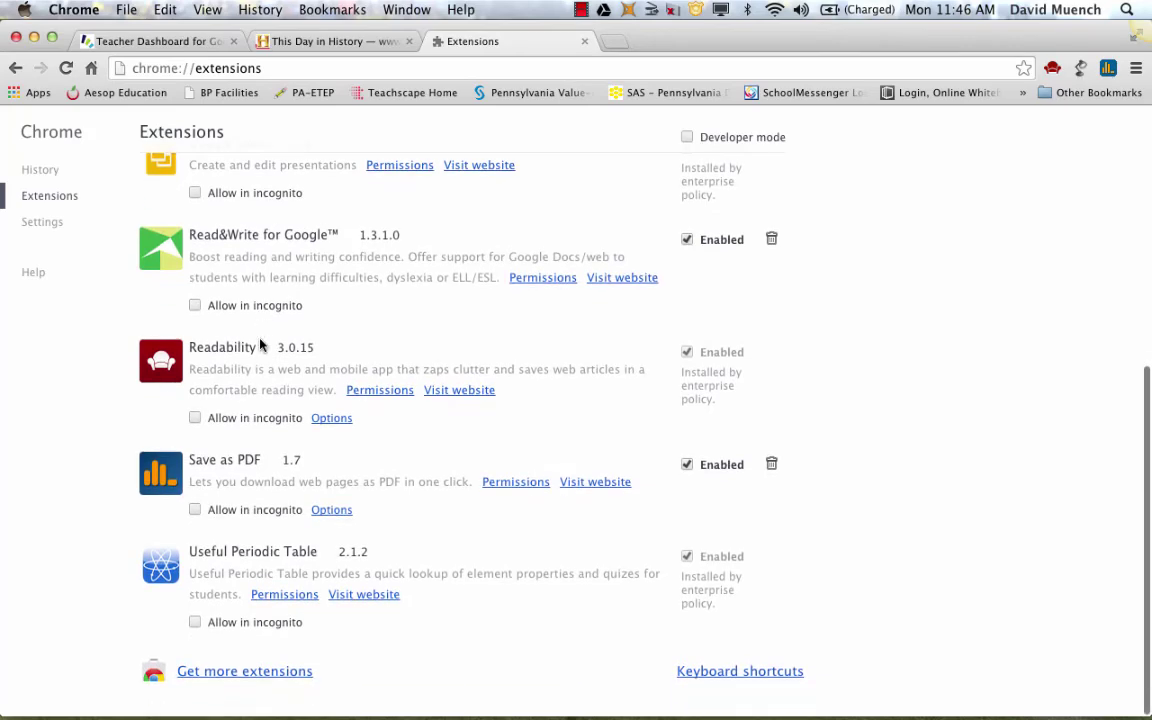
scroll(260, 344, up, 3)
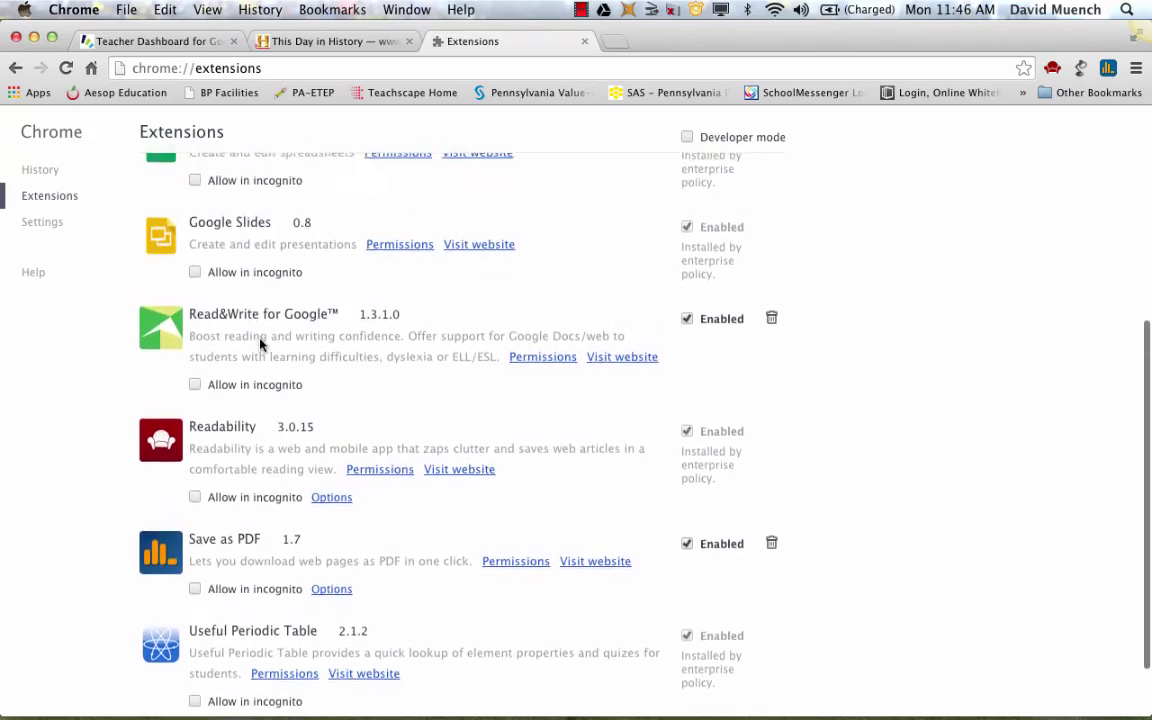
scroll(260, 344, up, 3)
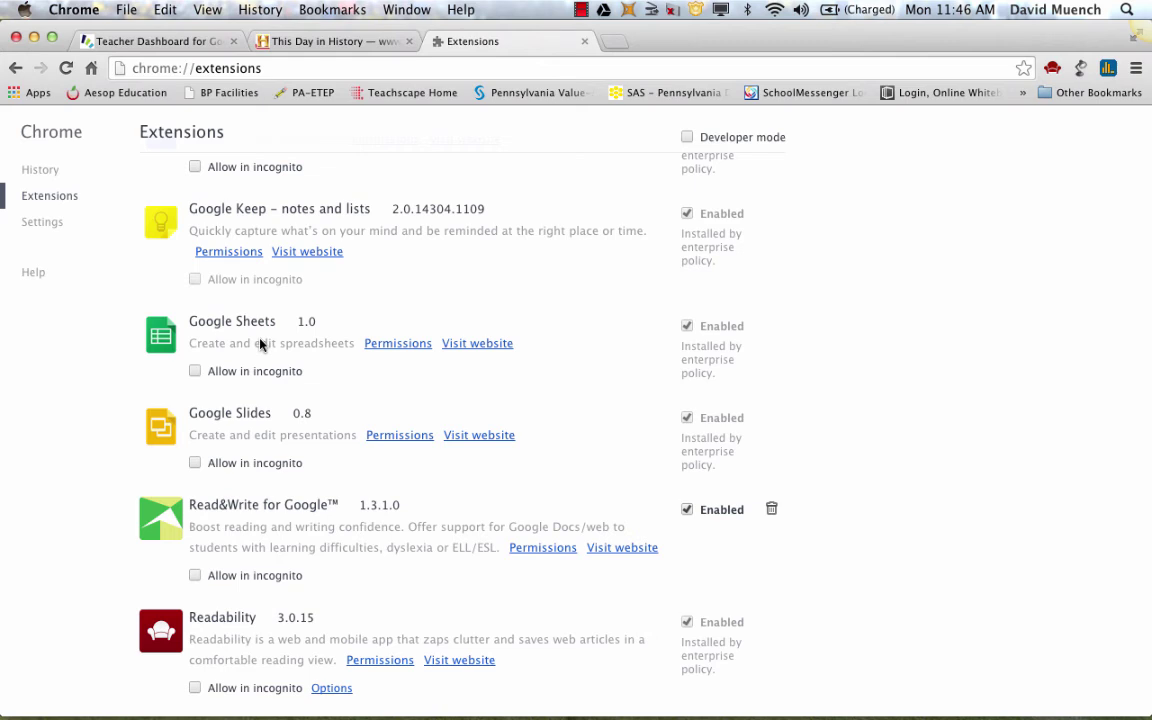
scroll(260, 344, up, 4)
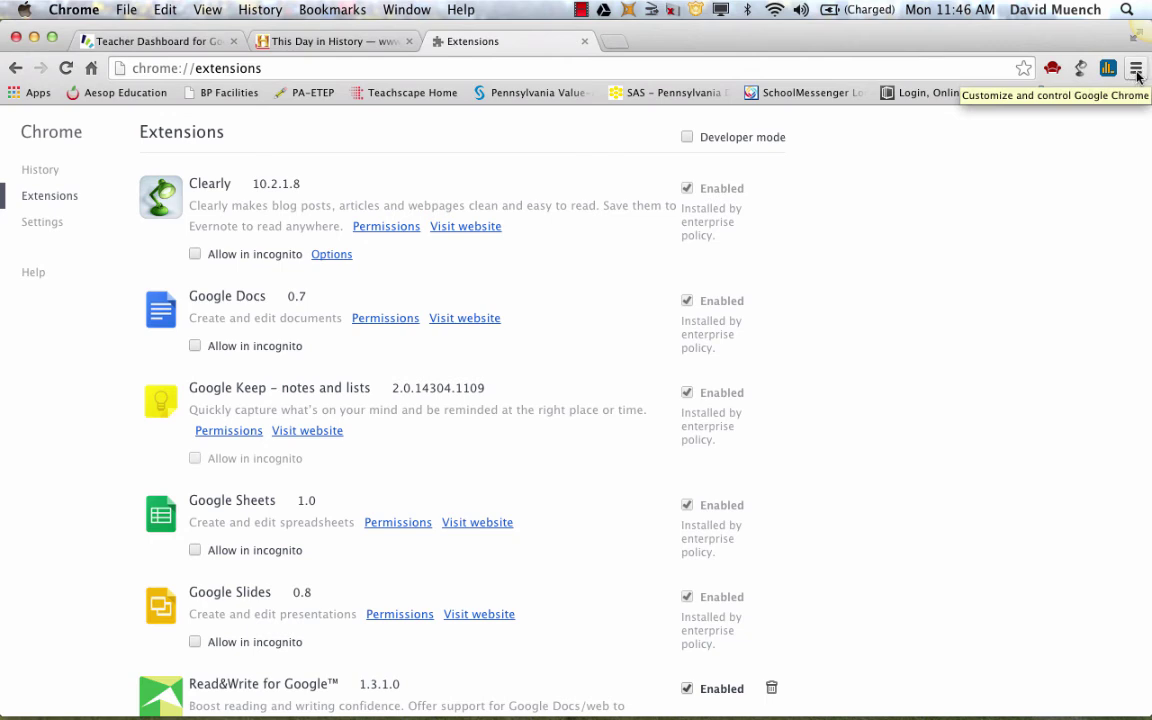
click(1136, 70)
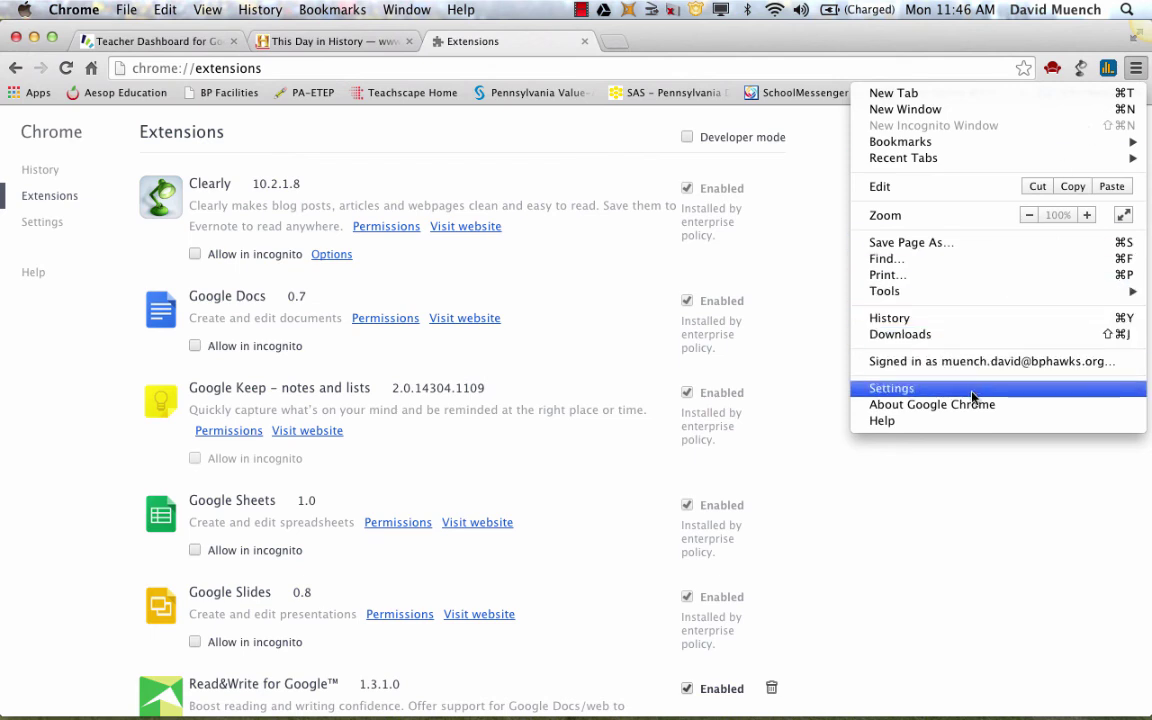
click(958, 518)
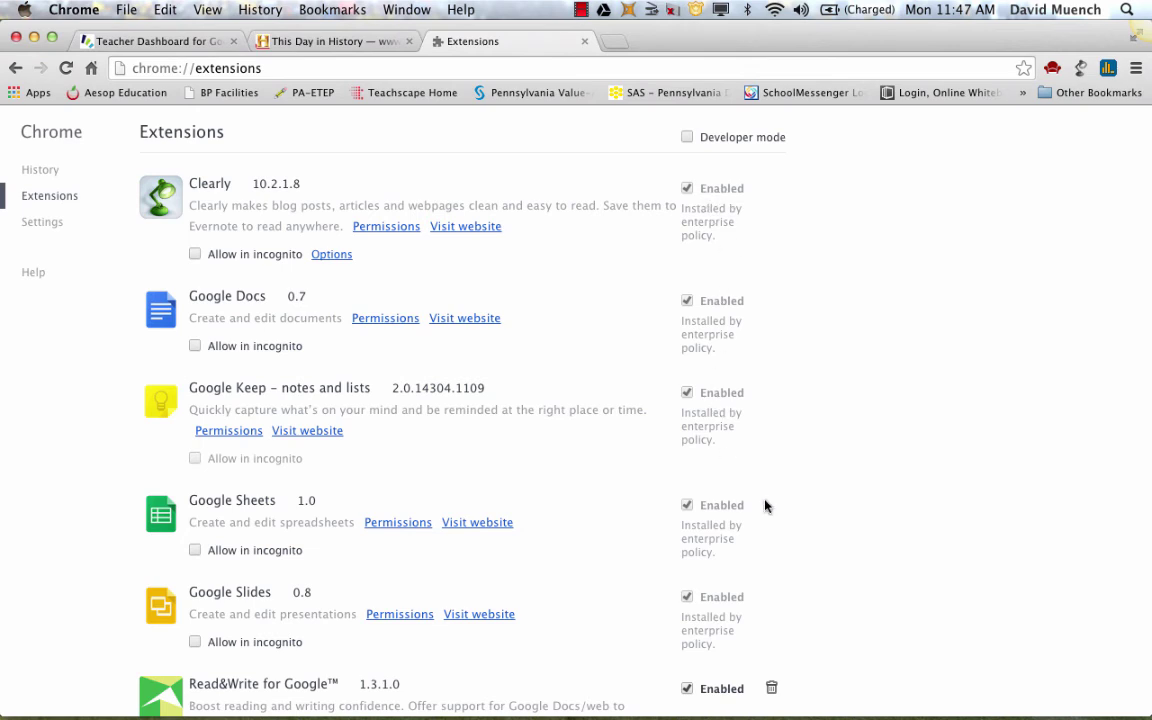
scroll(866, 520, down, 4)
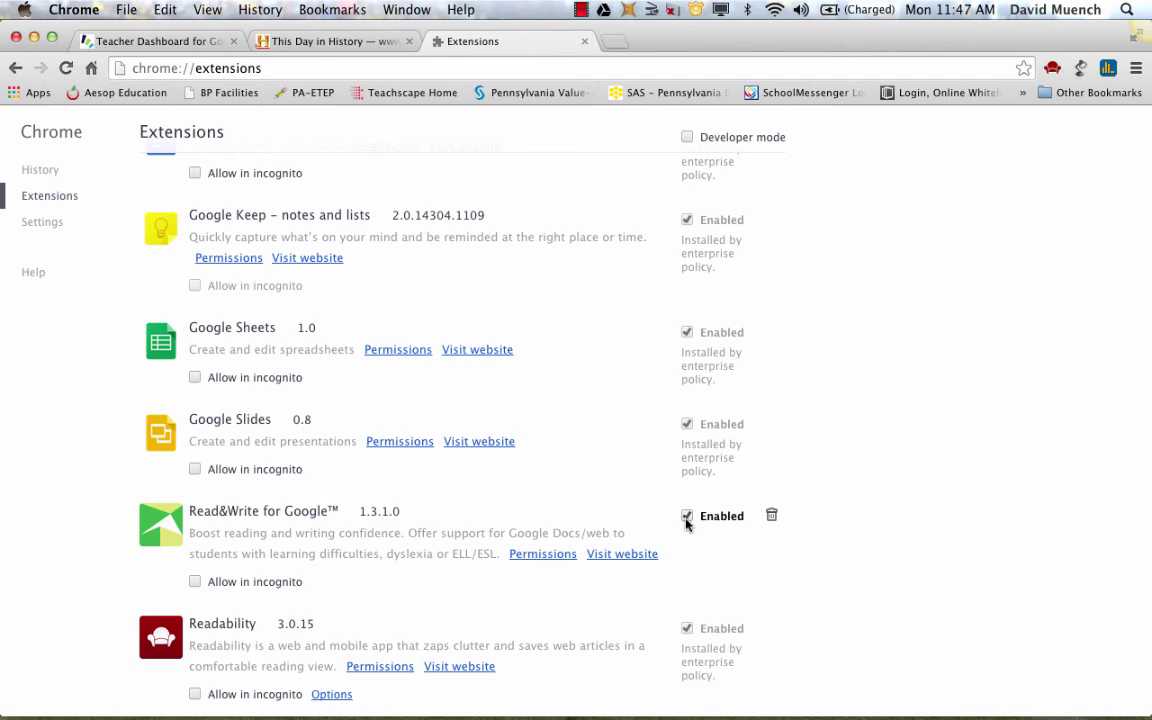
scroll(1037, 402, up, 3)
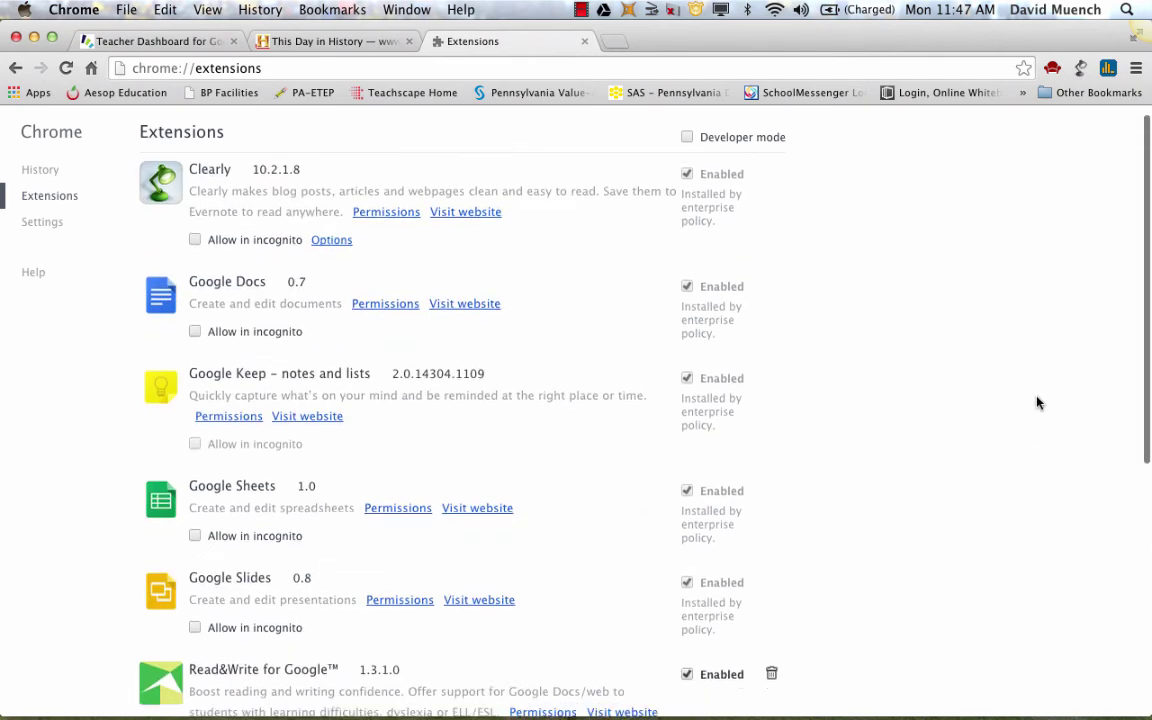
scroll(1039, 401, down, 8)
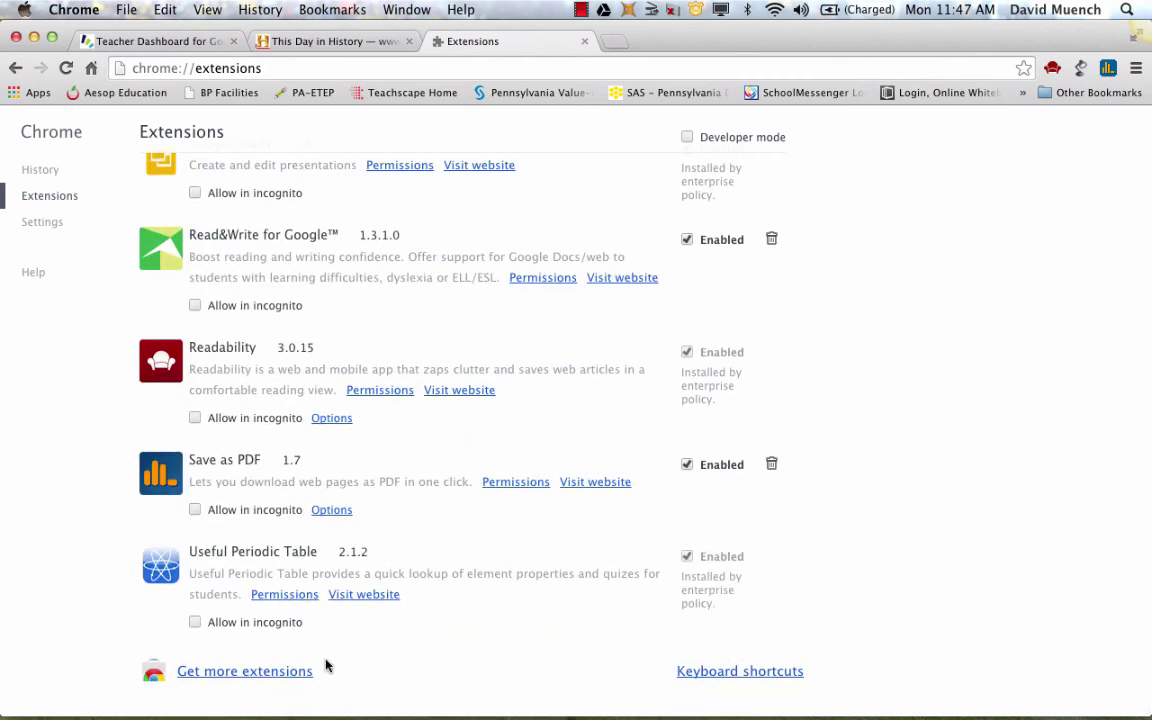
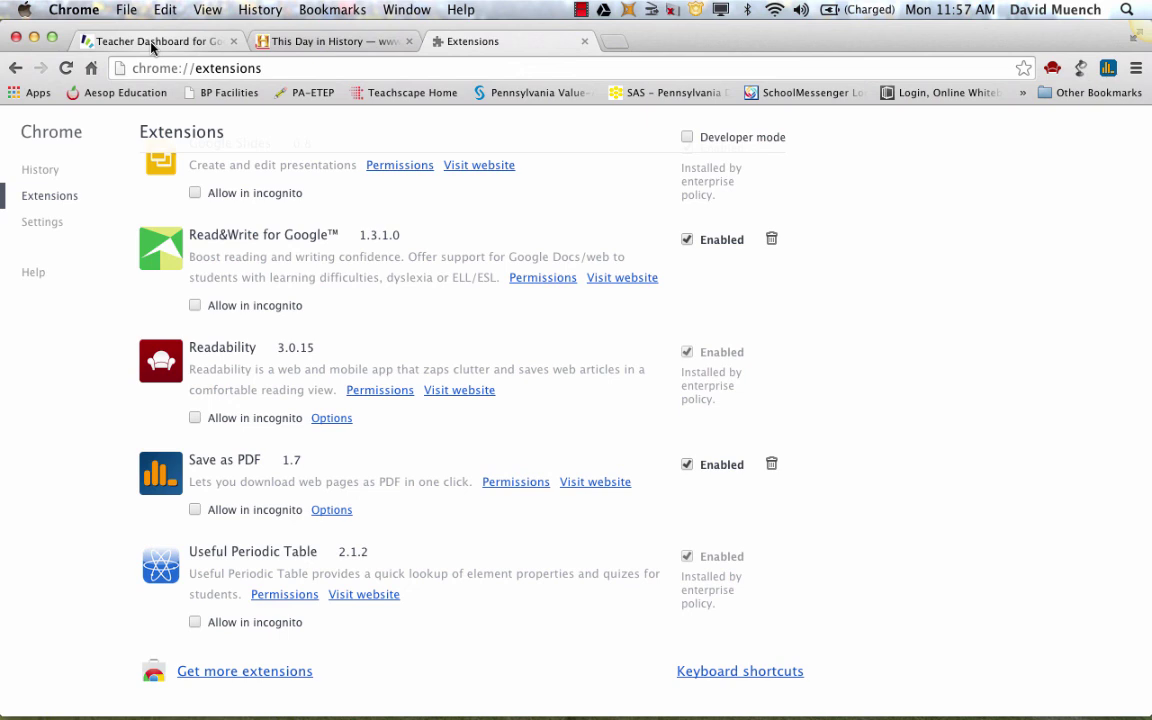
Go to google.com from the address bar, replacing the Extensions page in the third tab
click(193, 68)
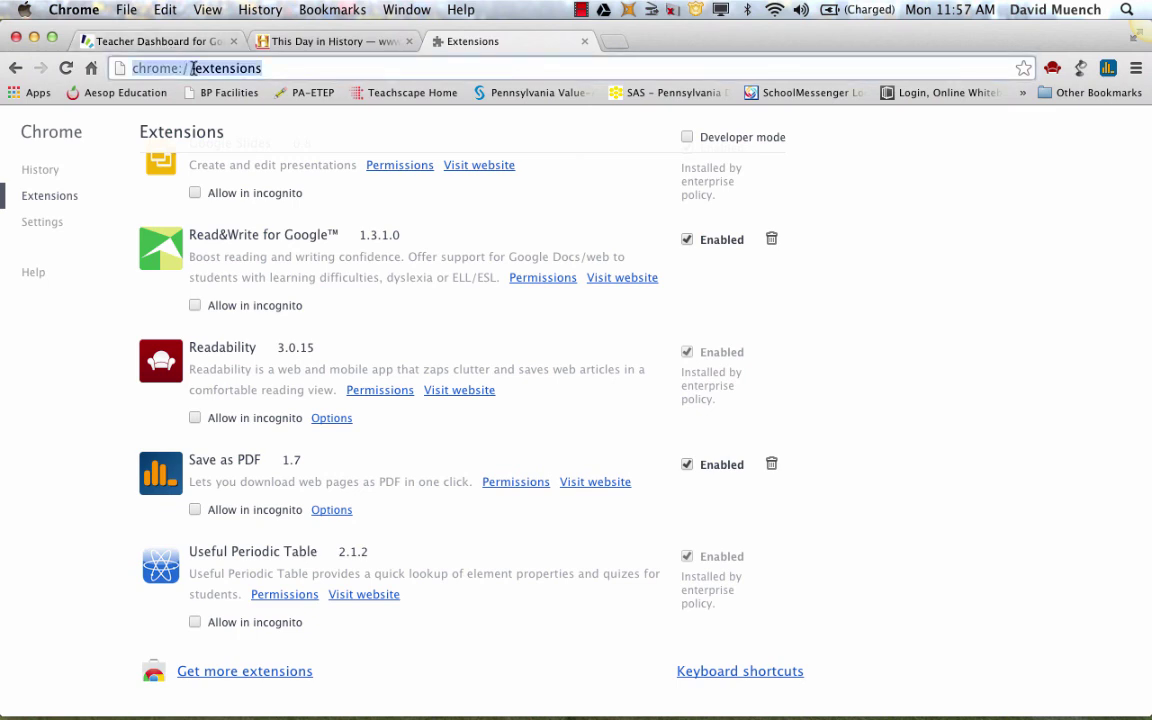
text(google.com)
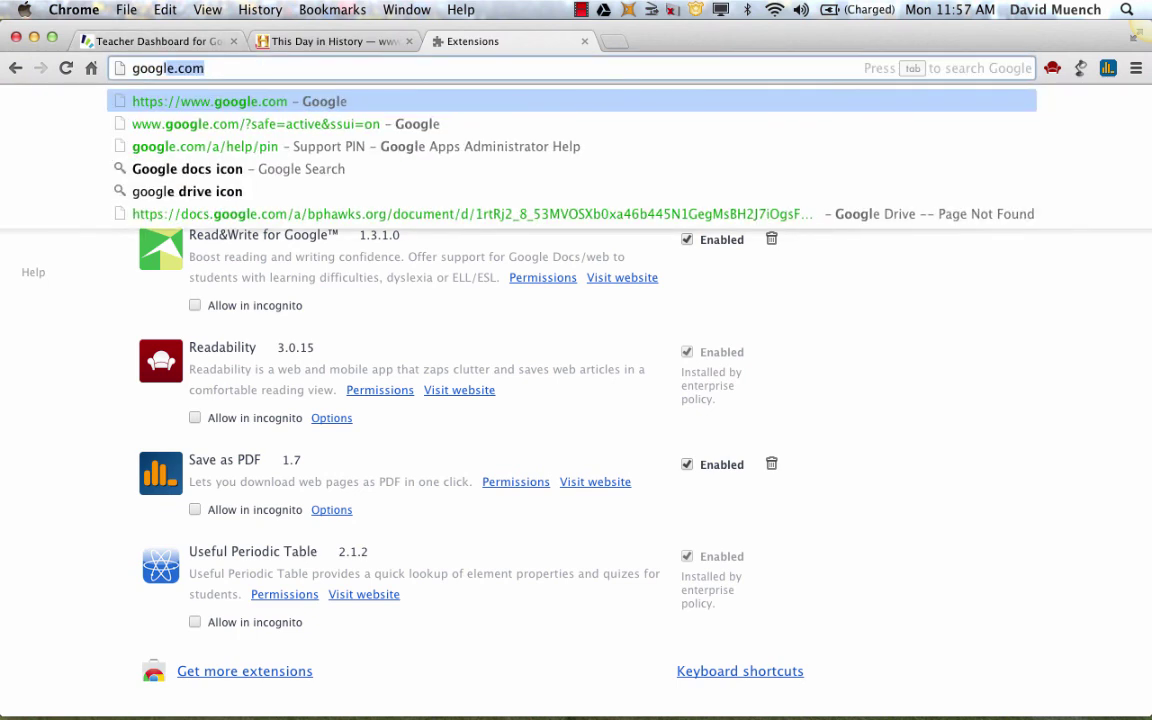
key(Return)
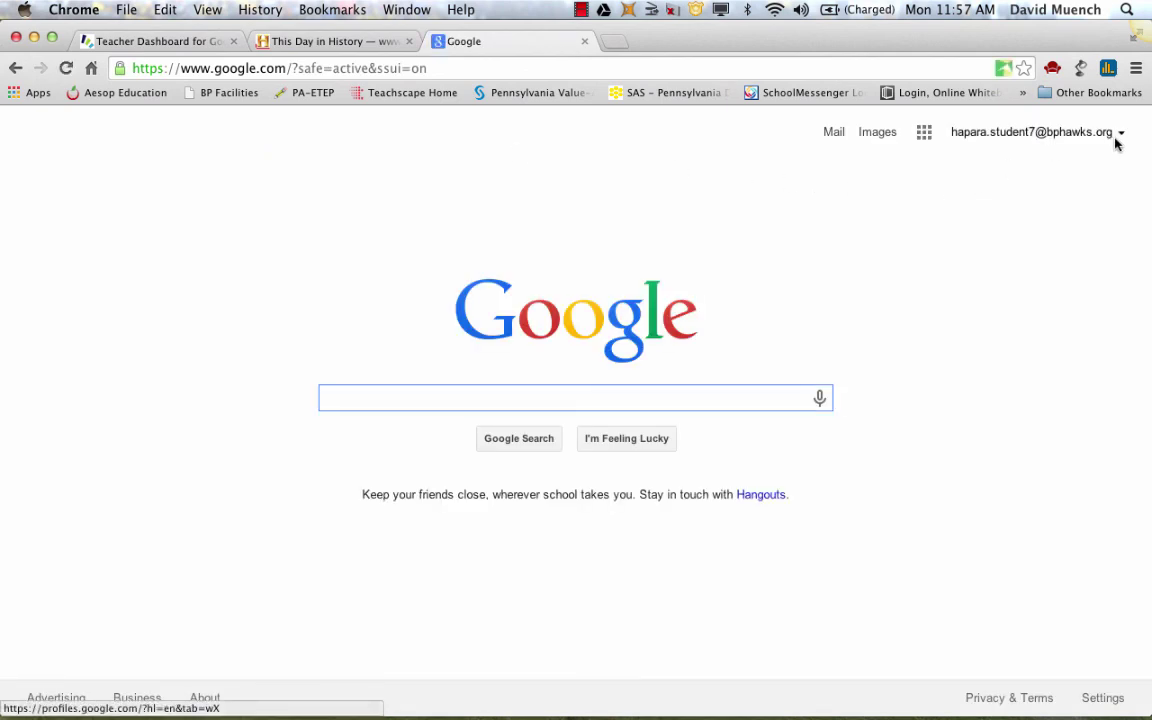
Add the second school account from the account menu and sign in with its password
click(1117, 144)
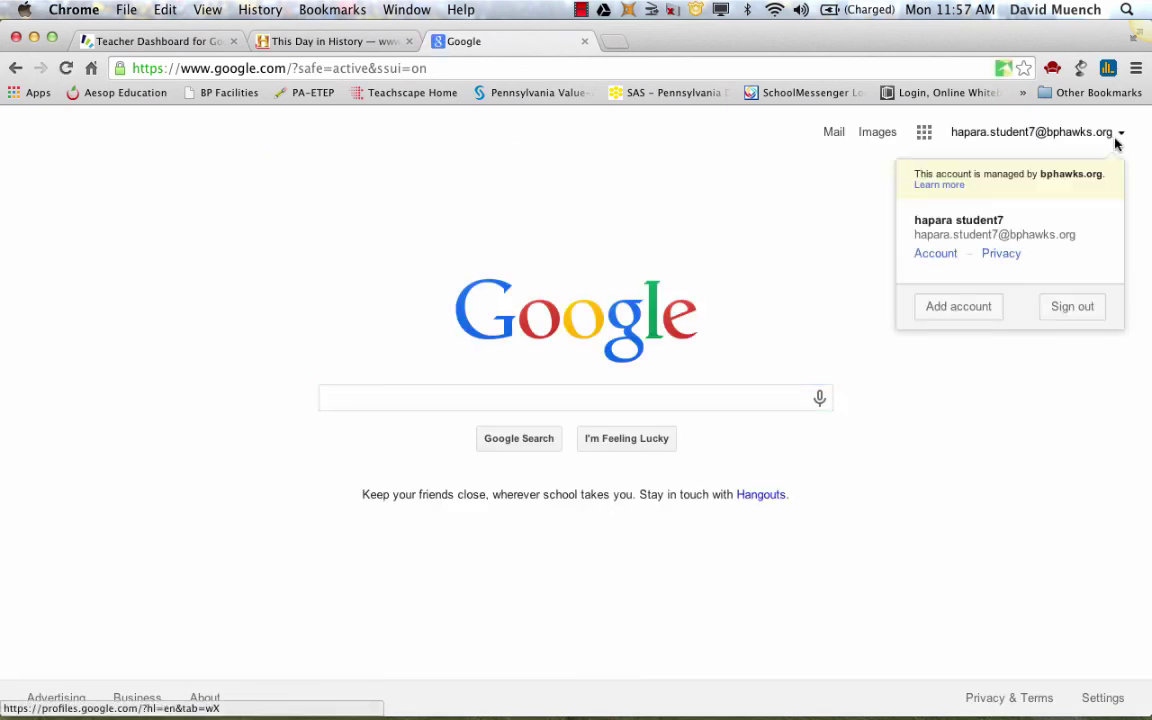
click(971, 309)
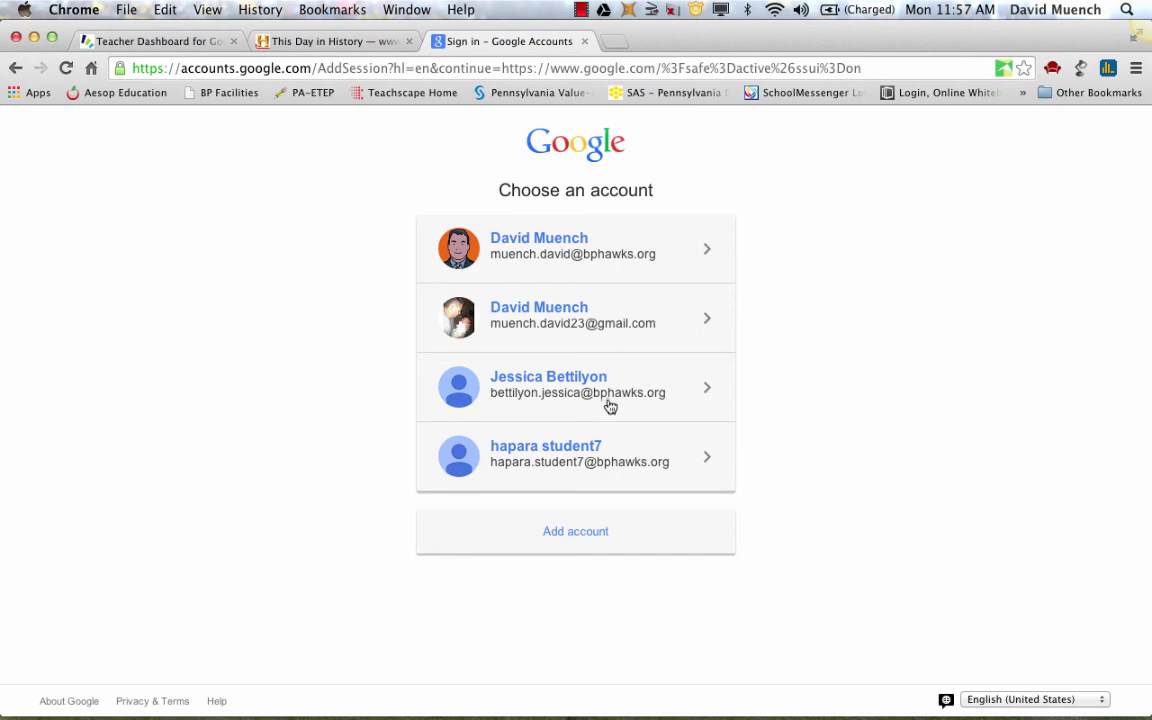
click(597, 406)
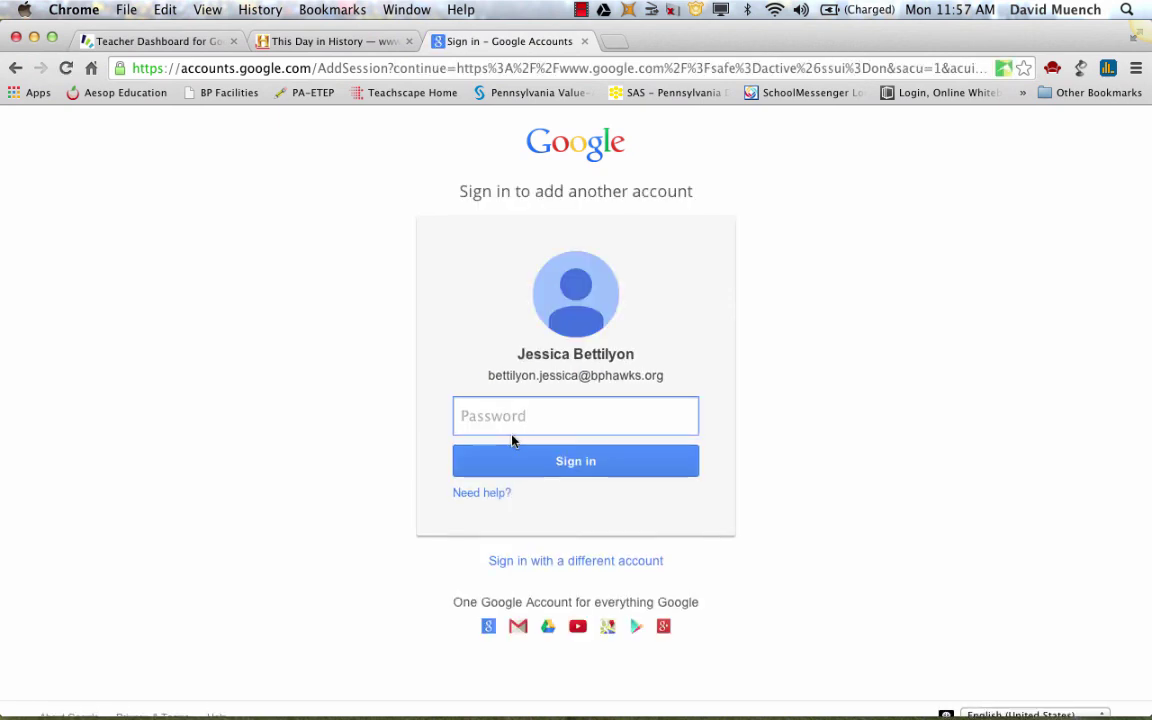
text(•••••••••••)
key(Return)
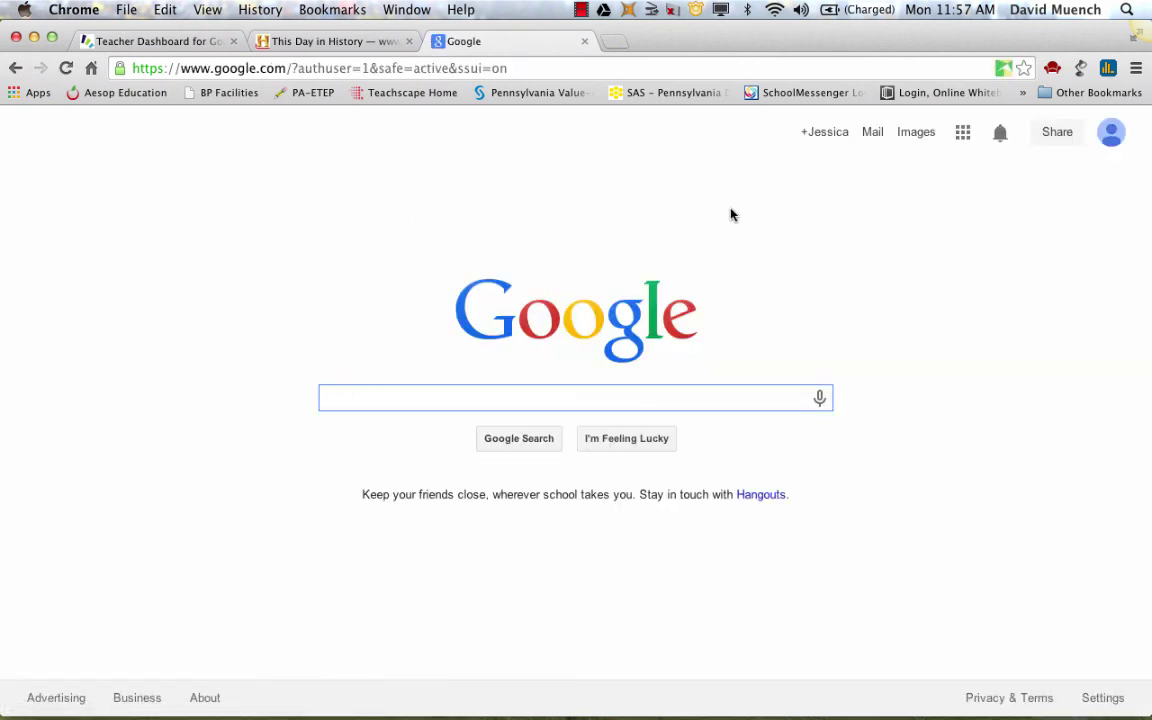
Open the second account's Gmail inbox and start a new message with COMPOSE
click(873, 133)
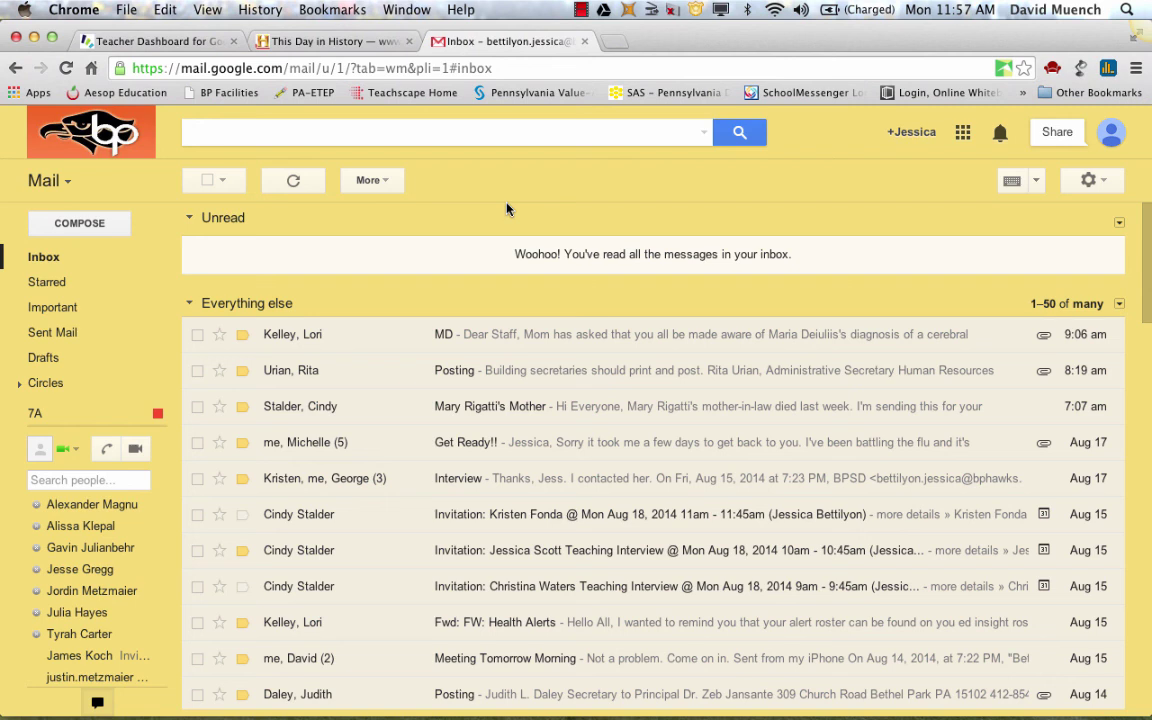
click(93, 236)
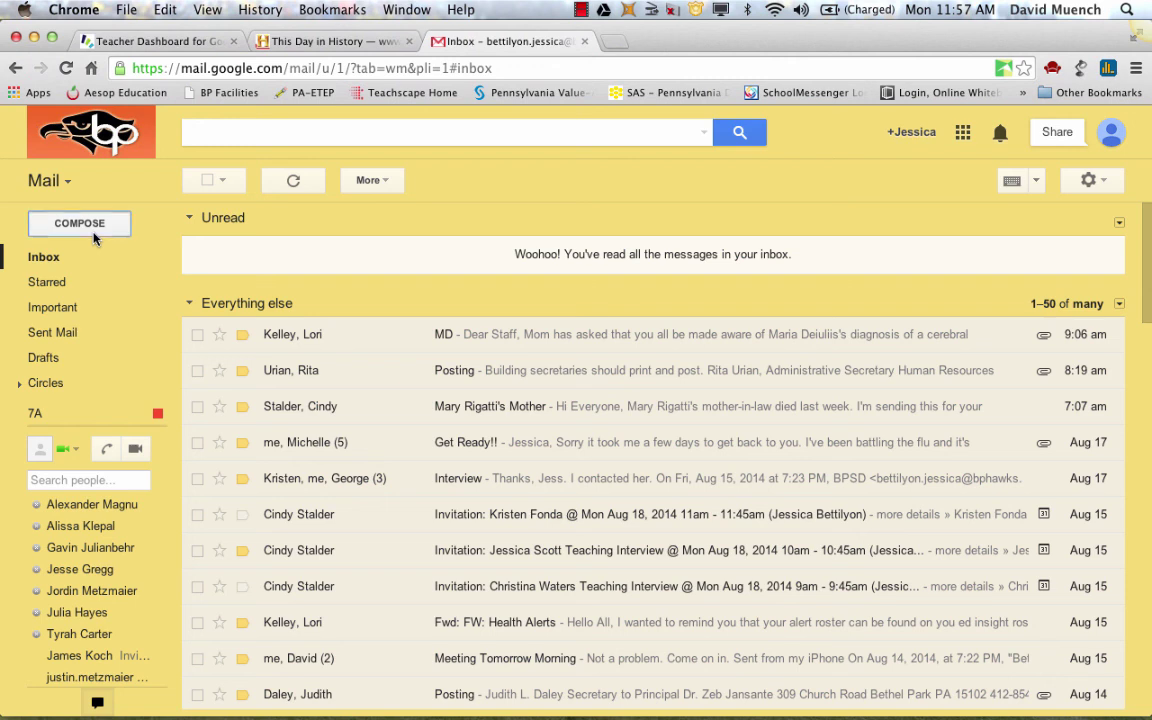